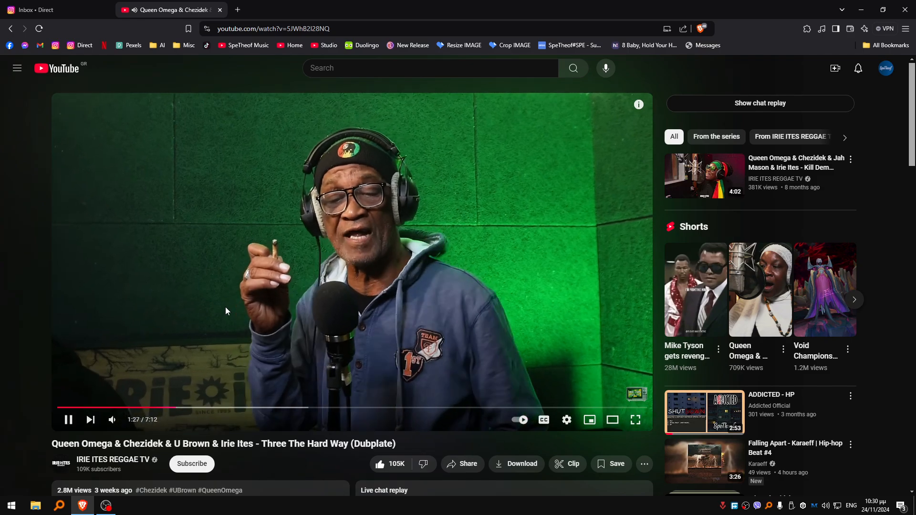
Step: Pause the YouTube reference video and launch FL Studio 2024
click(220, 315)
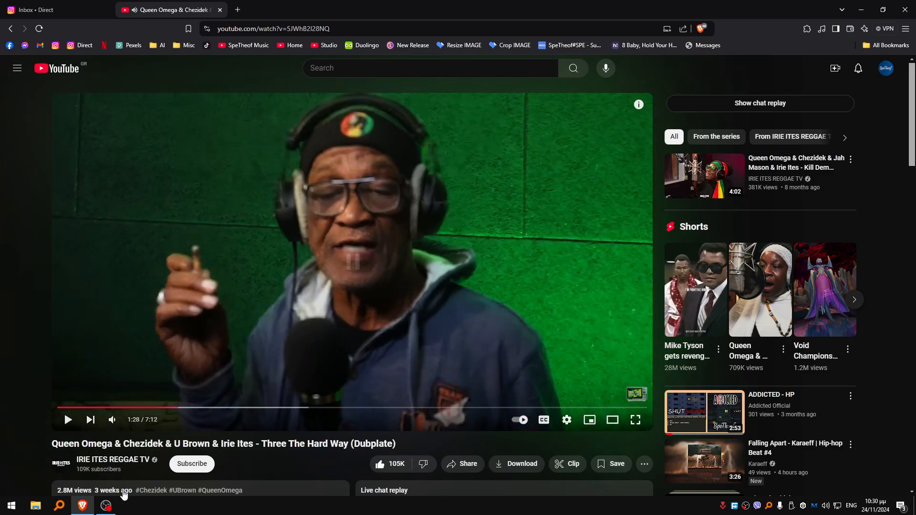
click(12, 506)
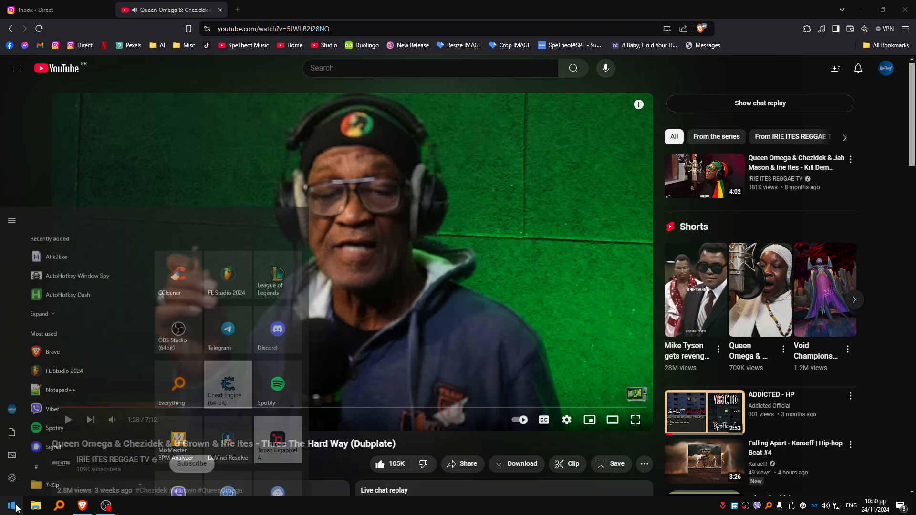
click(222, 258)
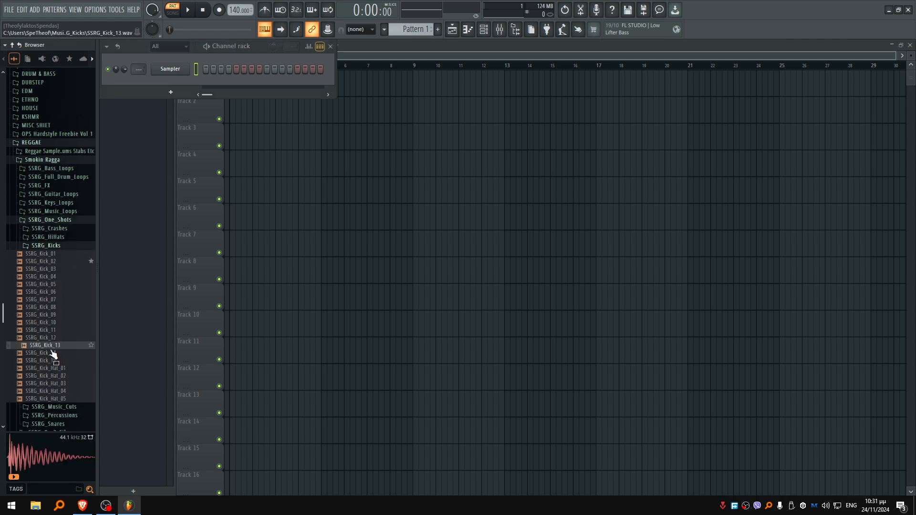
Step: Load SSRG_Kick_13 into the Sampler channel and add SSRG_HiHat_05 from the HiHats folder as a new channel
drag(61, 352, 180, 70)
click(47, 237)
click(68, 277)
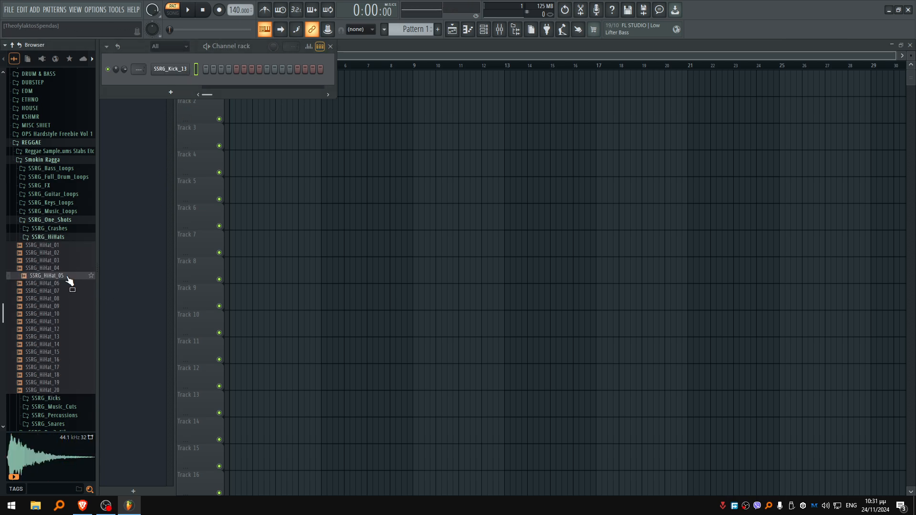
drag(68, 282, 170, 82)
Step: Add SSRG_Crash_17 from the Crashes folder and SSRG_Snare_10 from the Snares folder as new channels
click(50, 228)
drag(61, 359, 185, 114)
click(48, 424)
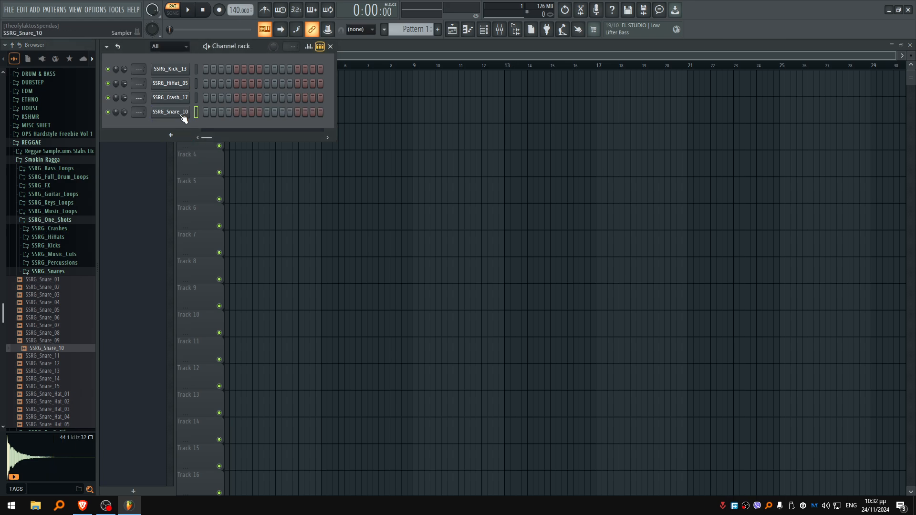
Step: Add SSRG_Percussion_12 from the Percussions folder as a channel below the snare
click(54, 262)
drag(66, 355, 140, 156)
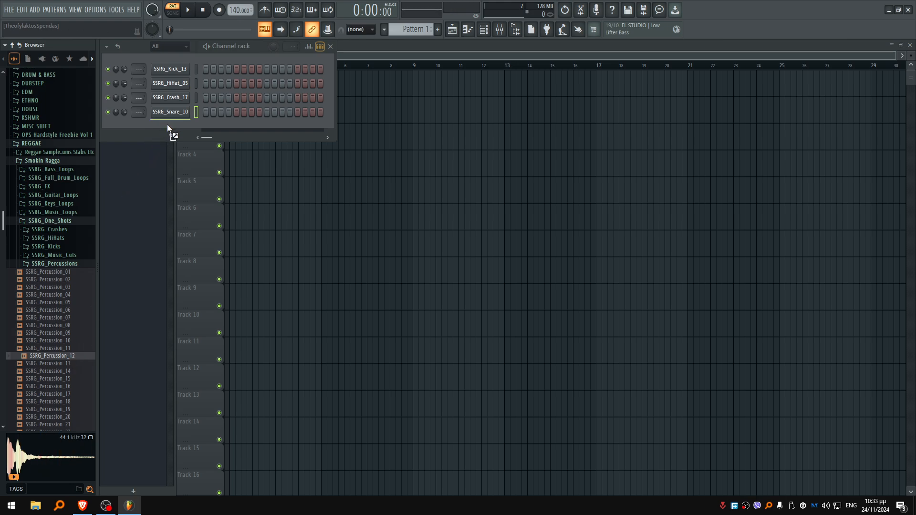
drag(167, 124, 167, 125)
Step: Find the marley_break sample in the browser and add it as a channel below the percussion
scroll(57, 214, down, 10)
drag(48, 211, 62, 217)
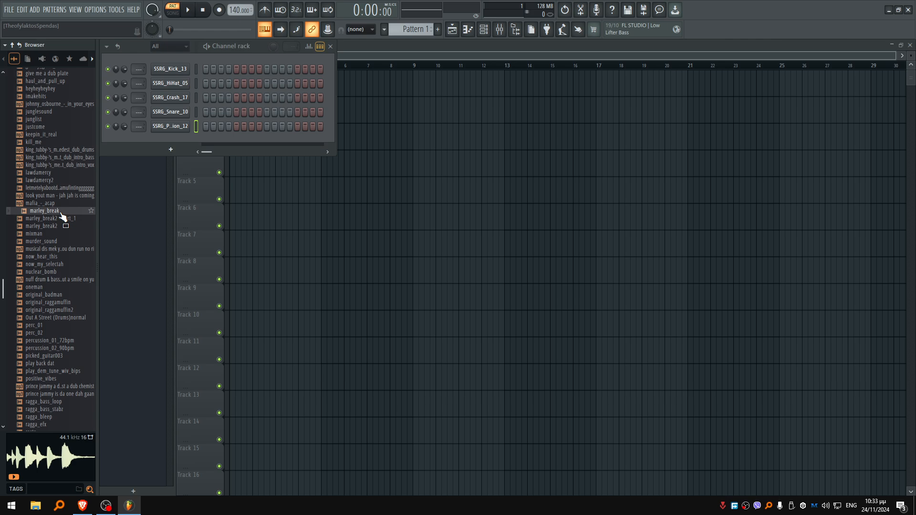
drag(62, 217, 180, 143)
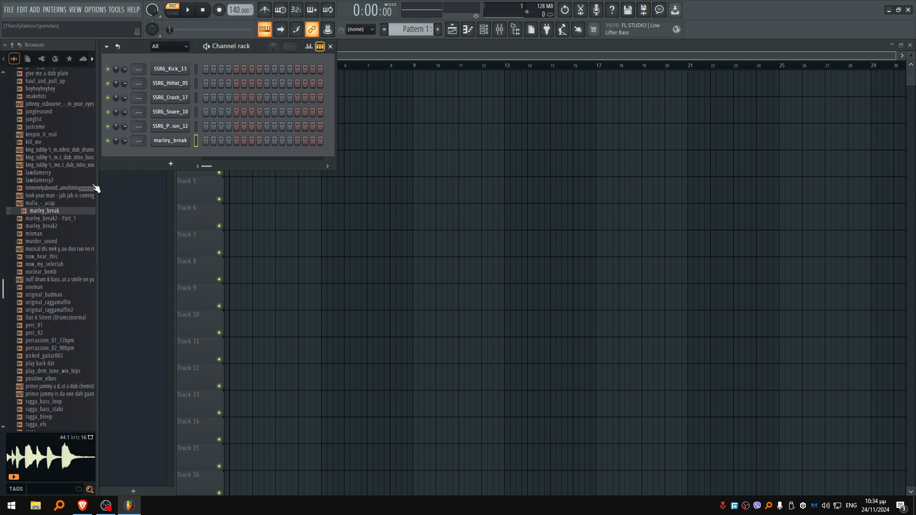
Step: Place marley_break as an audio clip on playlist Track 4 at bar 7, and delete the original marley_break sampler channel
drag(60, 215, 342, 162)
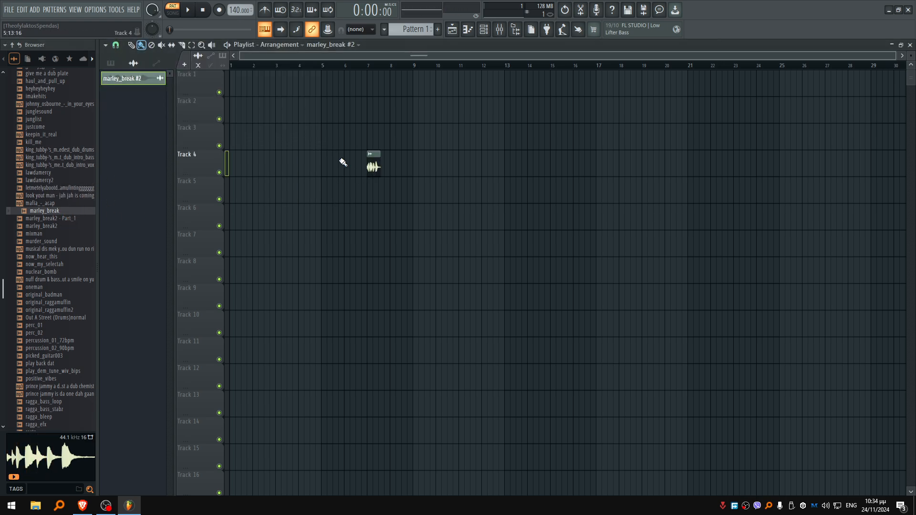
key(F6)
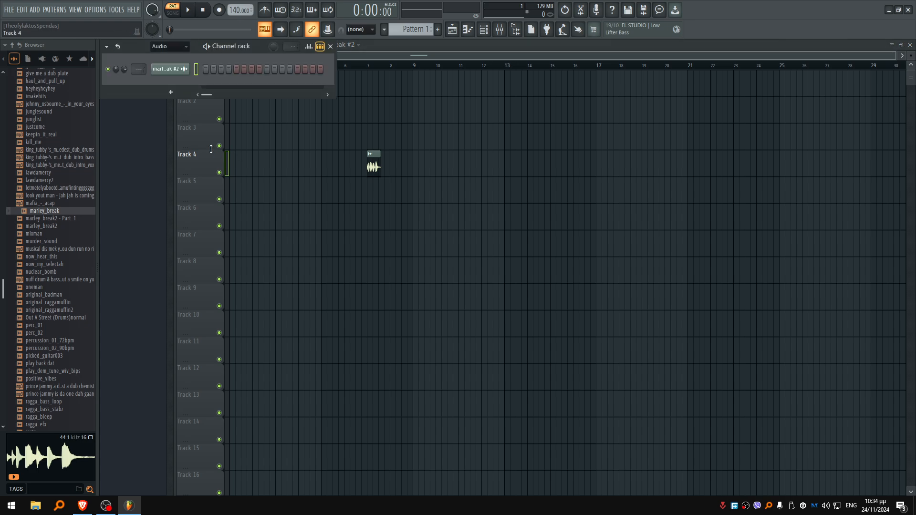
click(171, 47)
click(171, 56)
right_click(180, 146)
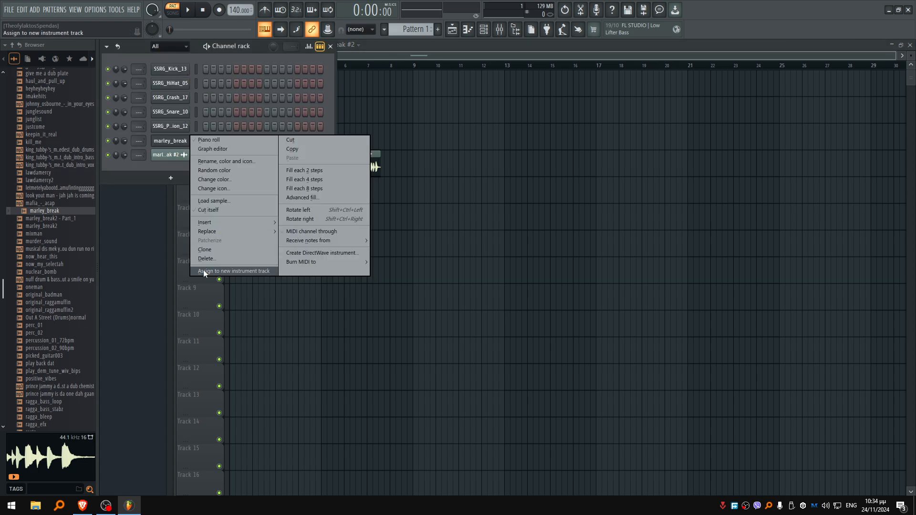
click(215, 260)
click(497, 290)
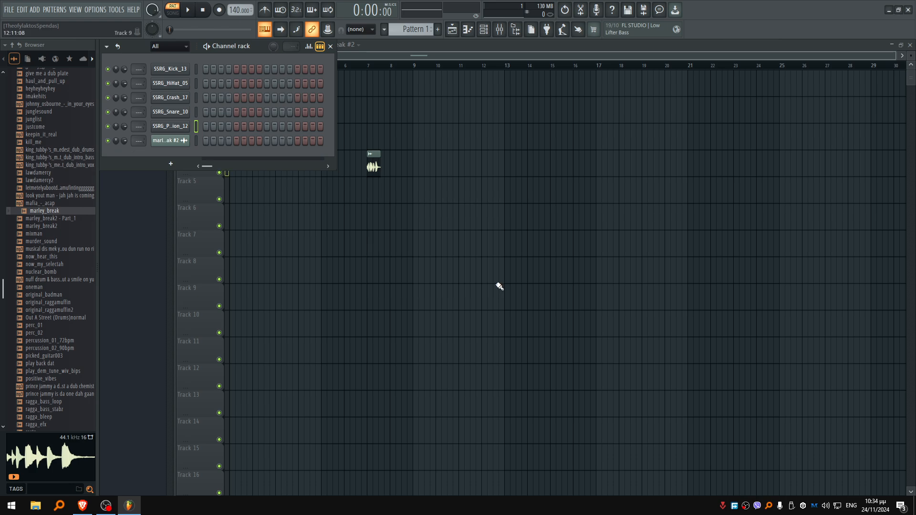
Step: Insert a BooBass instrument channel above the kick channel
right_click(173, 69)
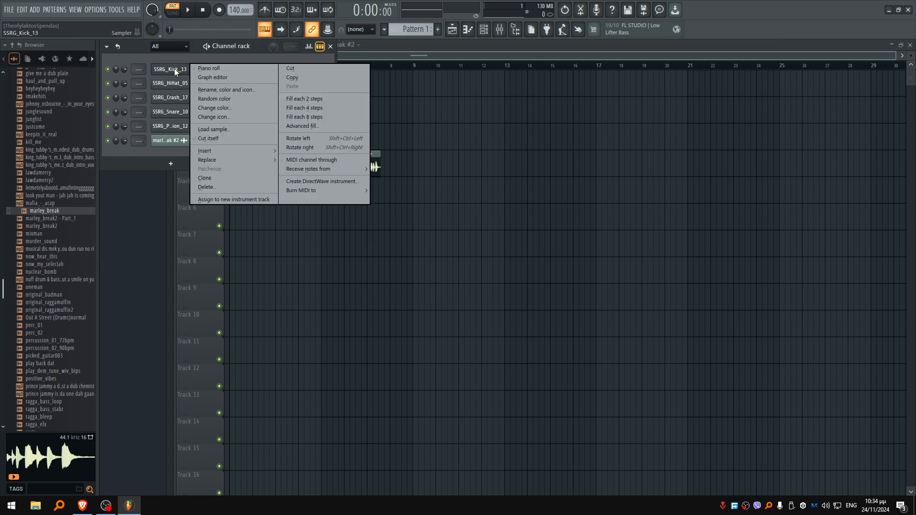
mouse_move(227, 150)
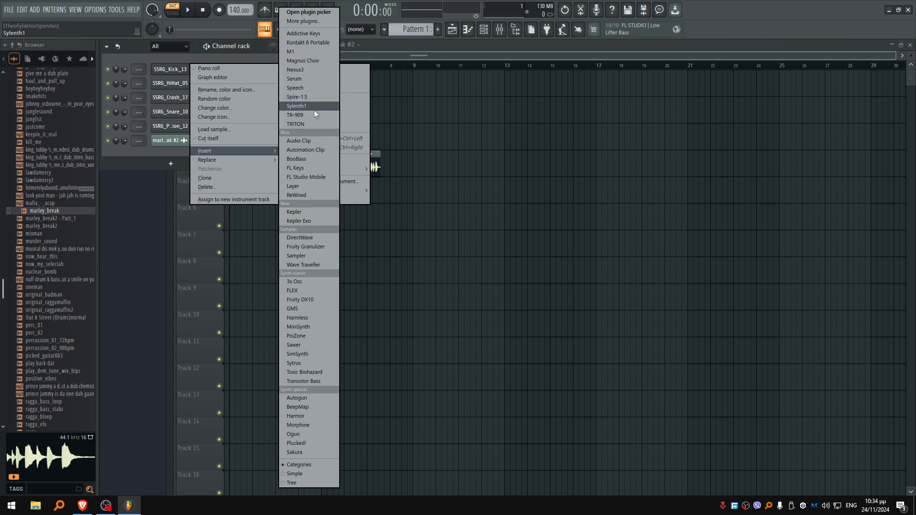
click(302, 160)
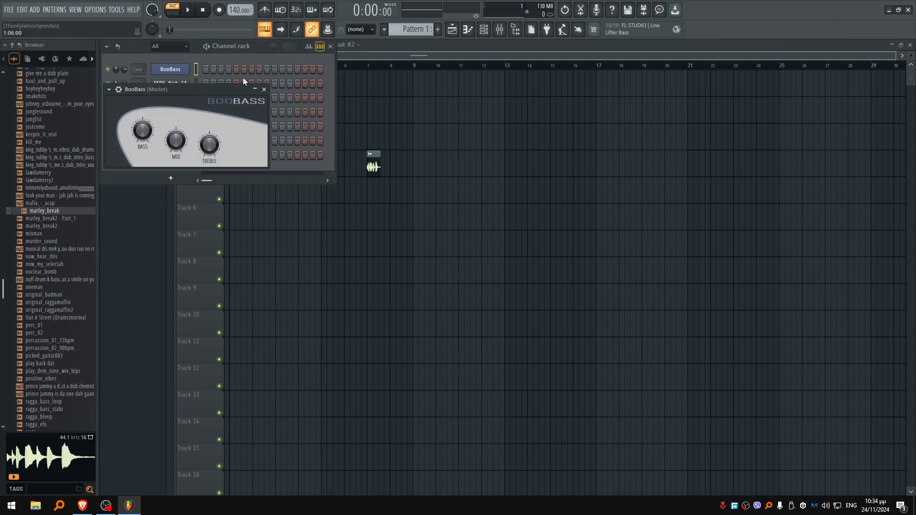
Step: Audition BooBass with played notes while adjusting its tone knobs, set Bass to 68%, and return to the channel rack
key(c)
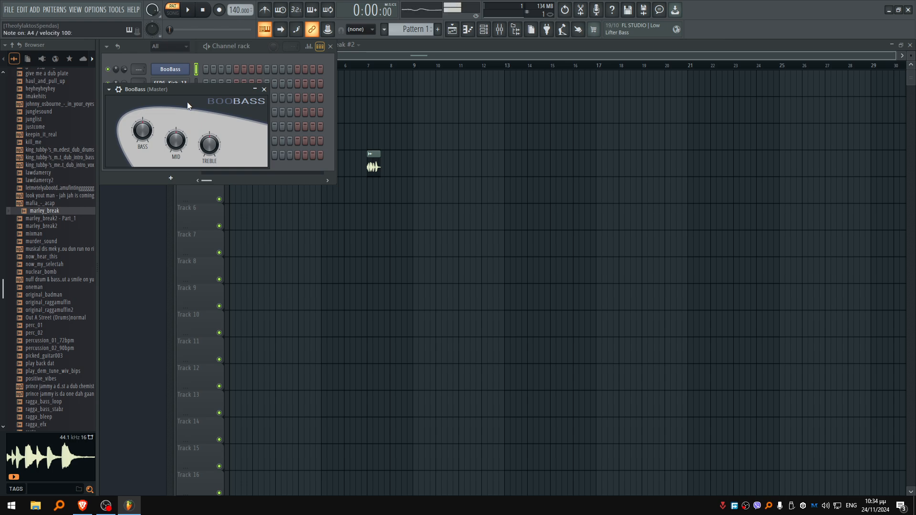
key(c)
key(c)
key(c)
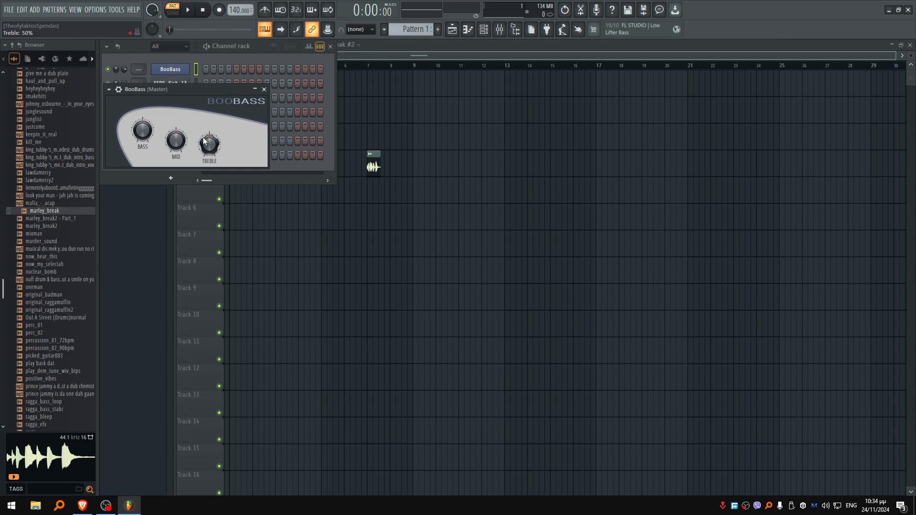
drag(209, 144, 182, 154)
key(c)
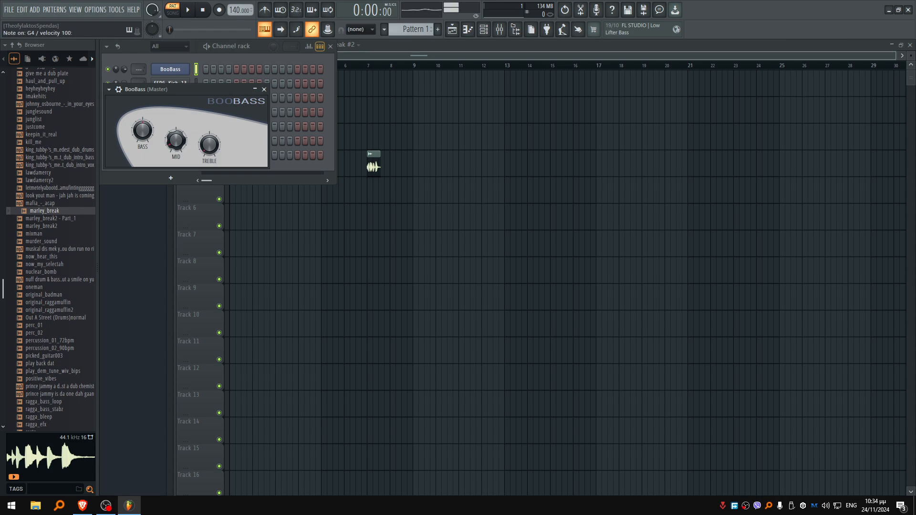
drag(143, 130, 142, 125)
key(c)
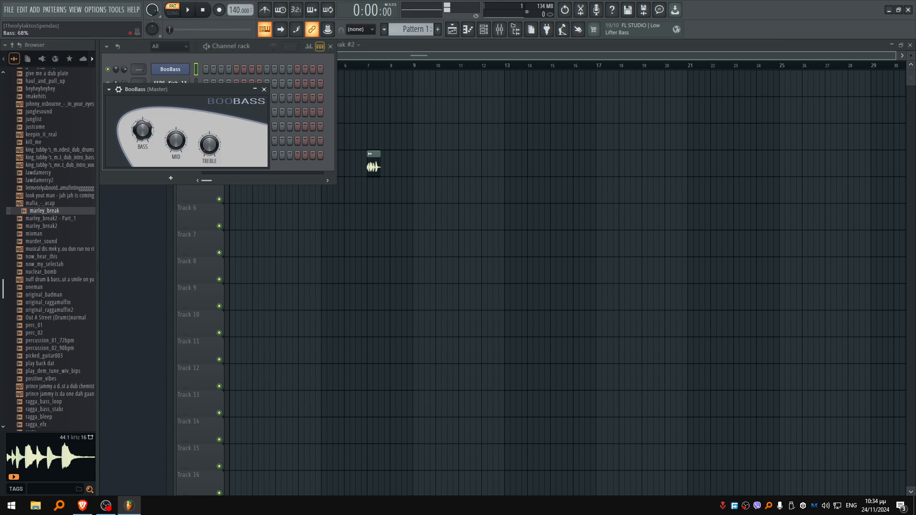
key(c)
click(273, 56)
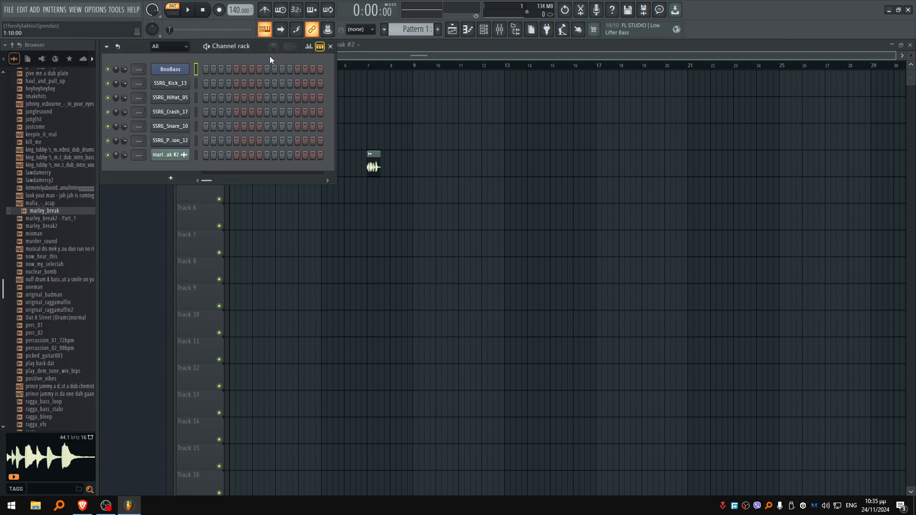
Step: Insert an FL Keys channel above BooBass and move its window clear of the top channels
right_click(184, 73)
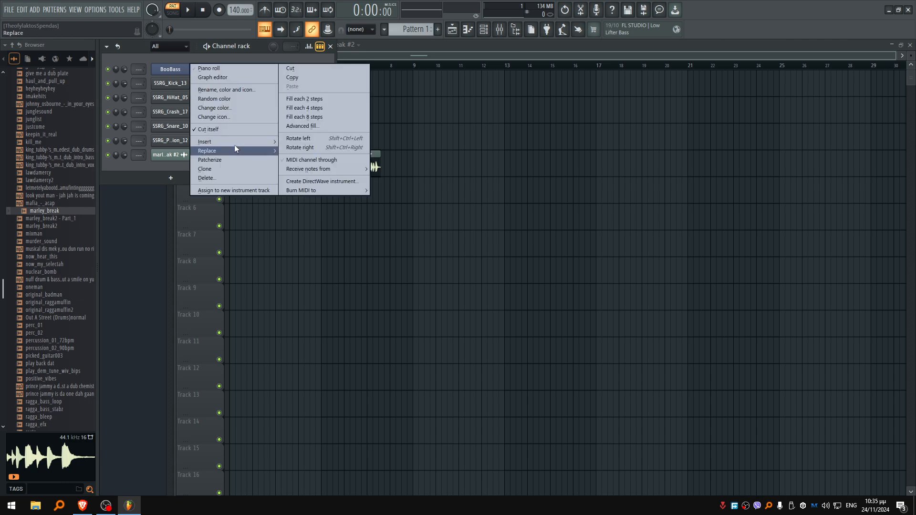
mouse_move(242, 142)
click(299, 167)
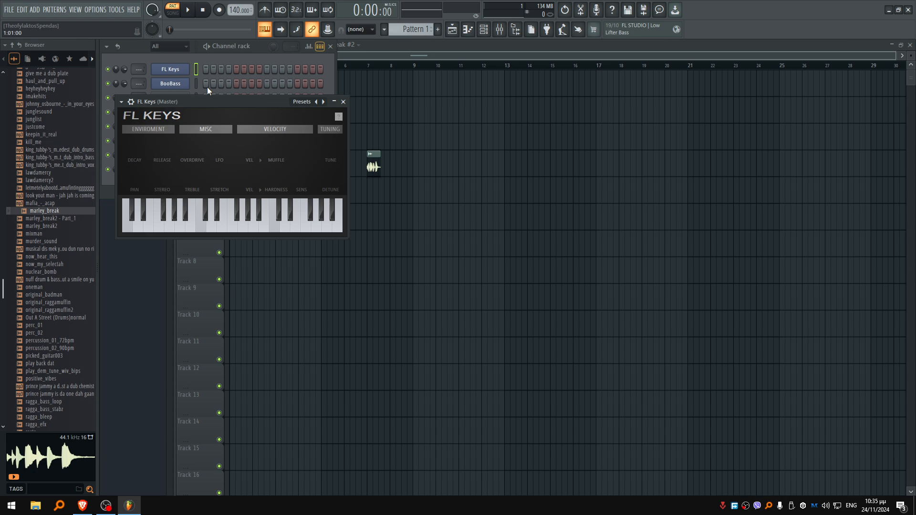
drag(188, 98, 185, 130)
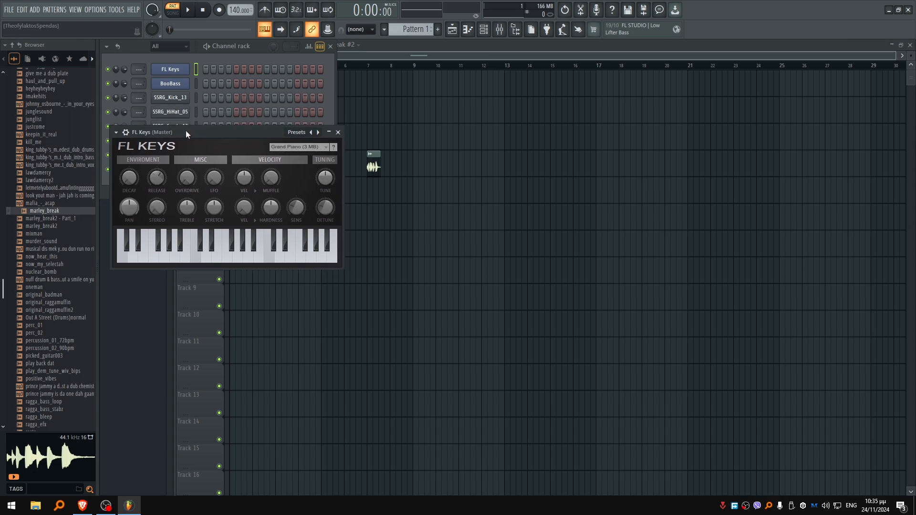
Step: Insert a Sytrus channel above FL Keys and load its Trumpet preset from the Wind category
right_click(185, 72)
mouse_move(234, 143)
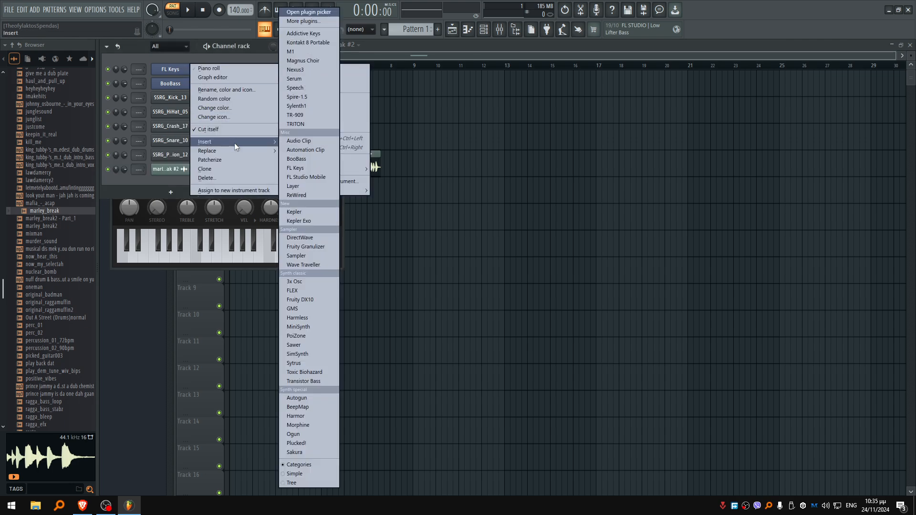
click(302, 364)
click(138, 115)
mouse_move(160, 143)
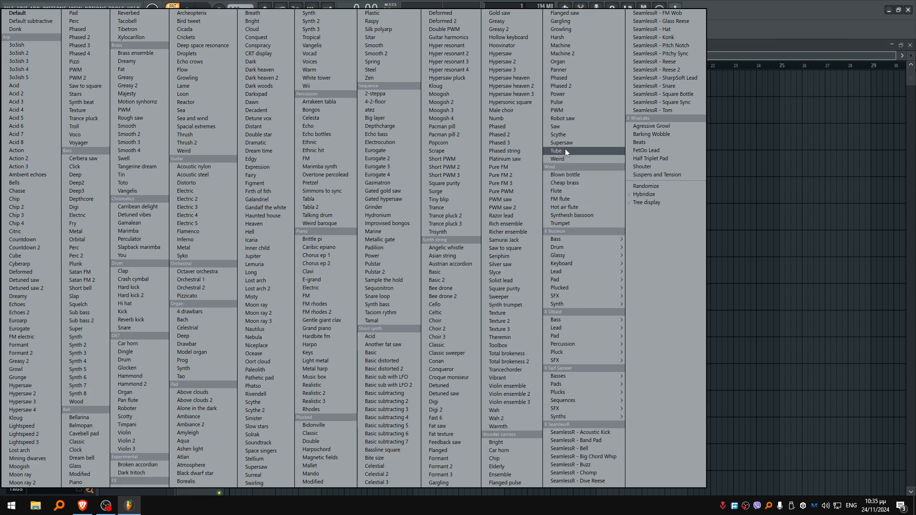
click(571, 224)
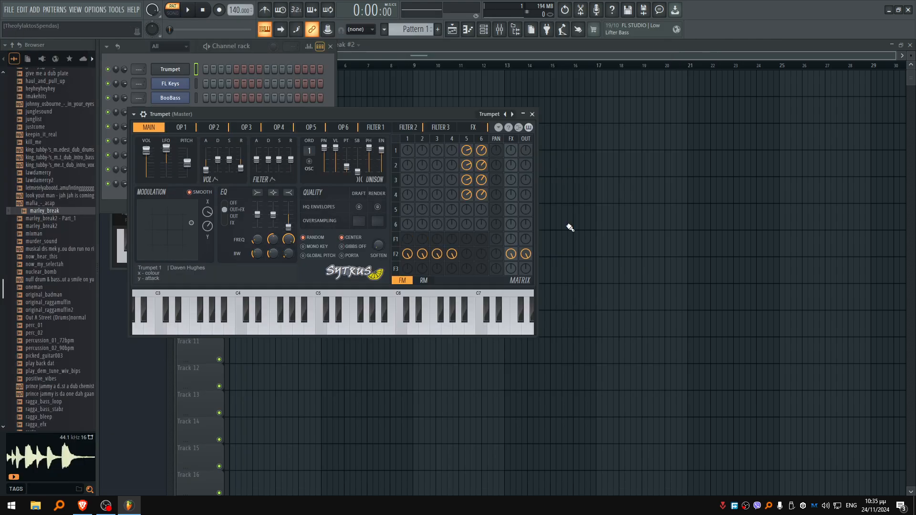
click(228, 59)
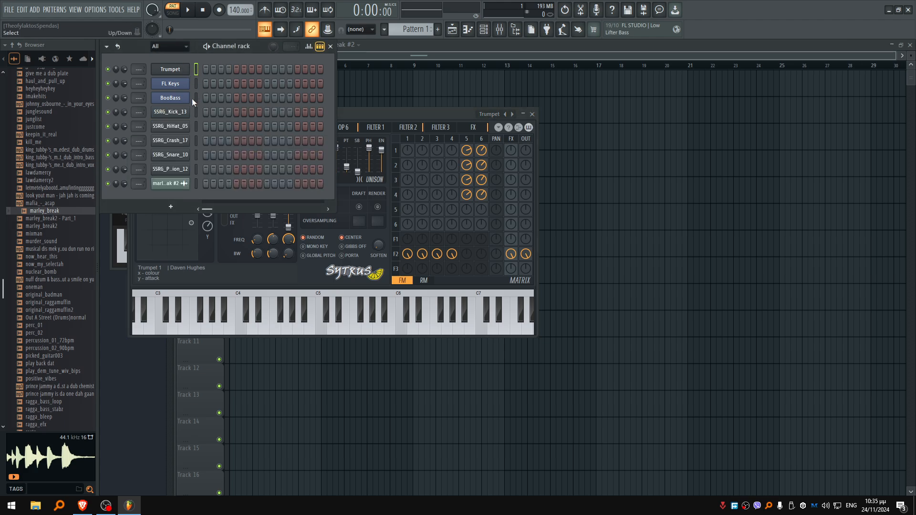
drag(195, 97, 199, 61)
click(360, 111)
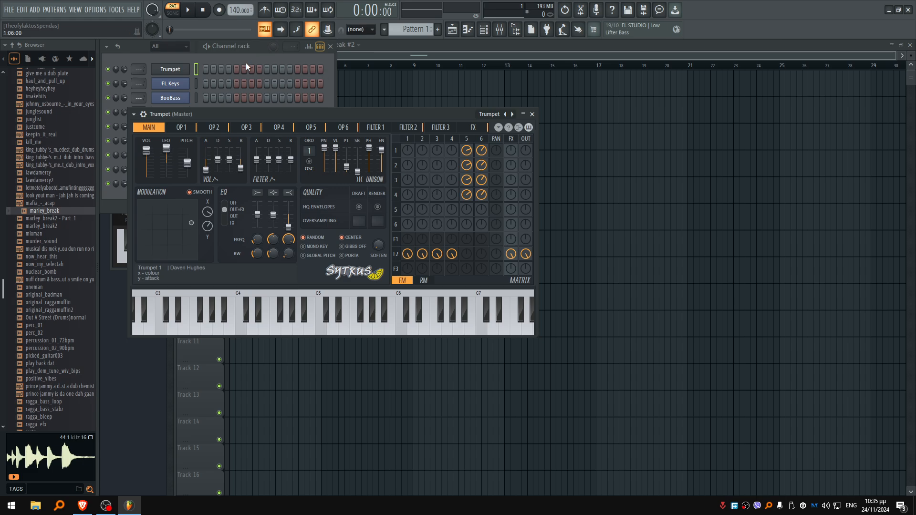
Step: Switch to the Brave browser, listen to a short part of the reference video, and return to FL Studio
click(84, 507)
click(193, 316)
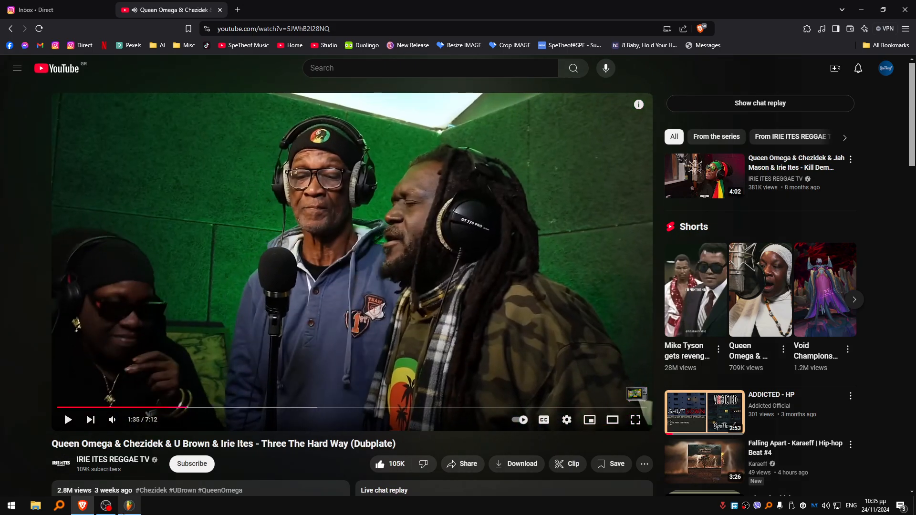
click(129, 505)
Step: Open the piano roll of the BooBass channel
right_click(178, 67)
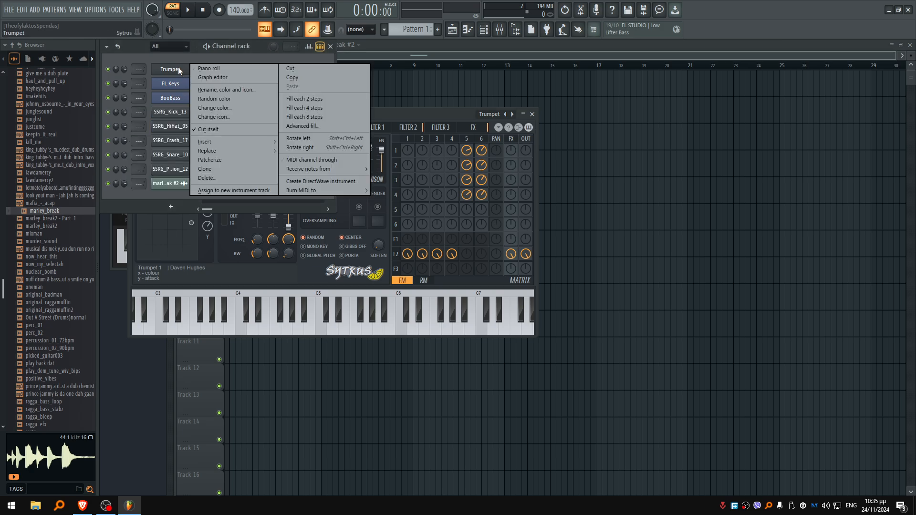
right_click(171, 98)
click(199, 96)
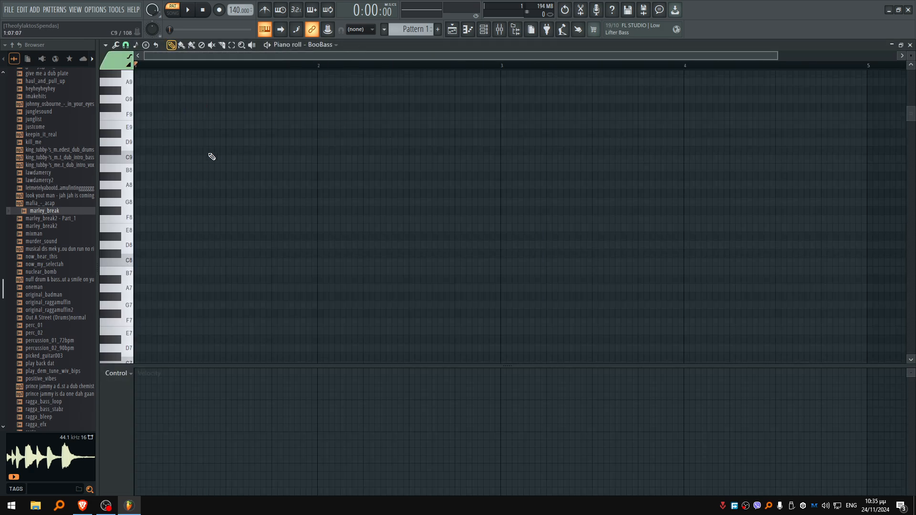
Step: Gauge the reference tempo by tapping it in the Tempo tapper, close the tapper and set the project tempo back to 140 BPM
right_click(265, 10)
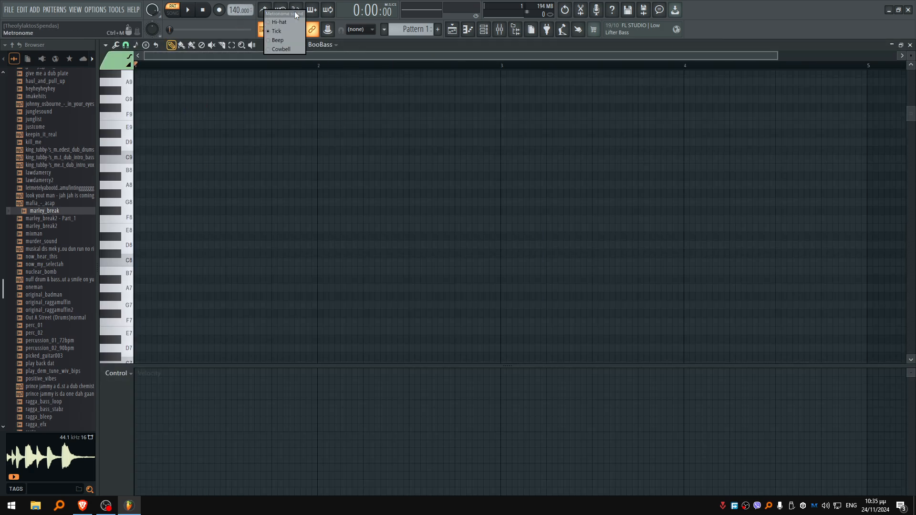
right_click(242, 16)
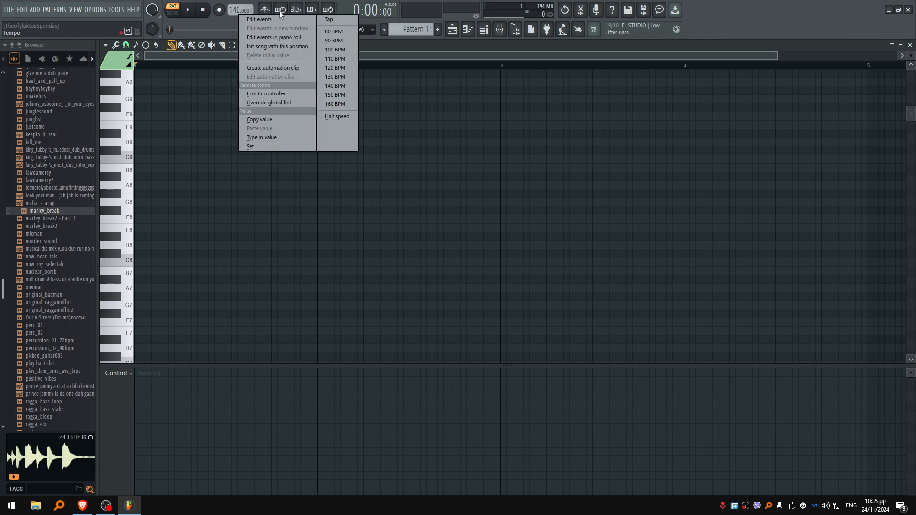
click(328, 21)
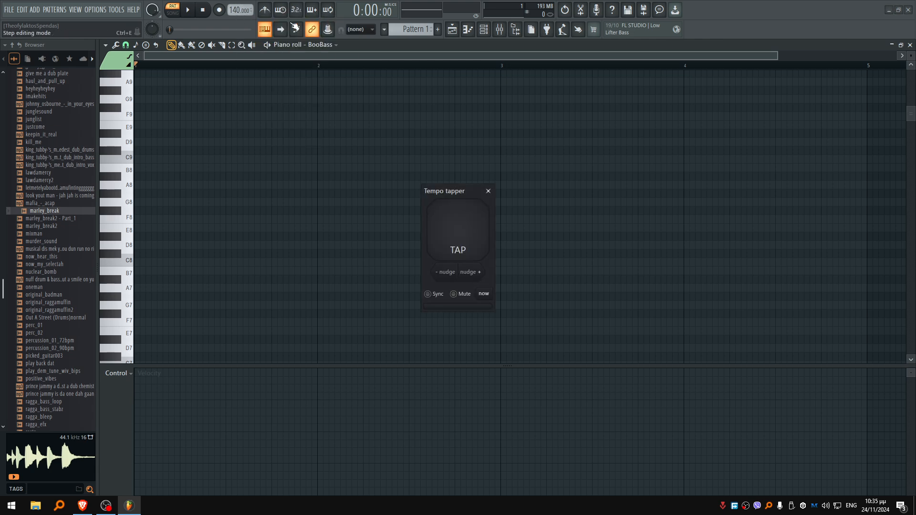
click(456, 221)
click(457, 221)
click(456, 221)
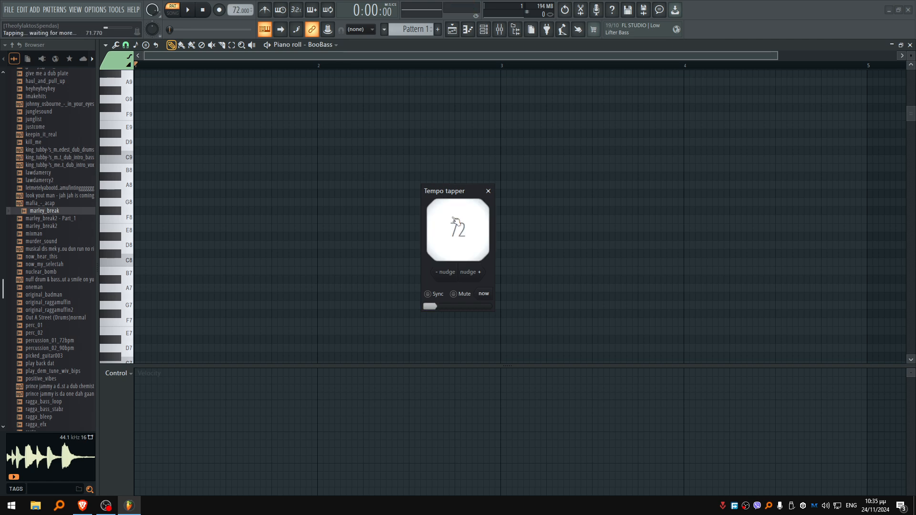
click(457, 221)
click(456, 221)
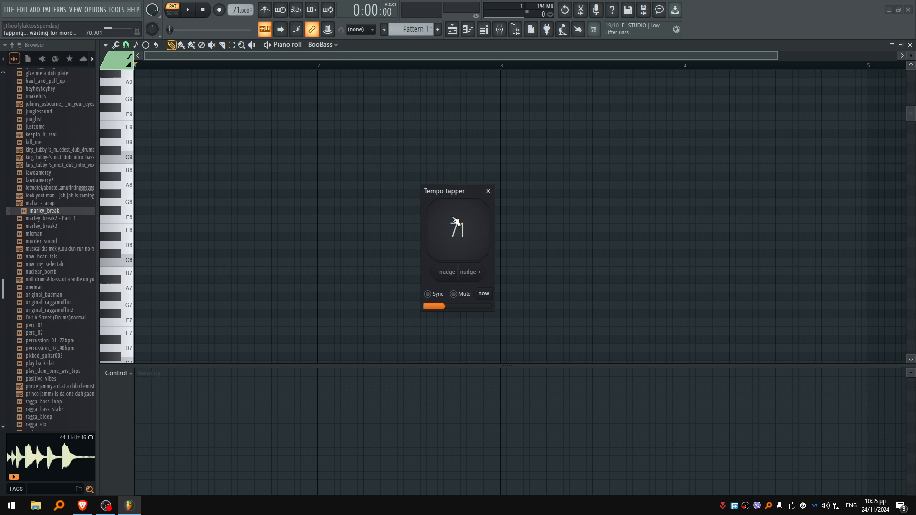
click(456, 221)
click(456, 220)
click(456, 221)
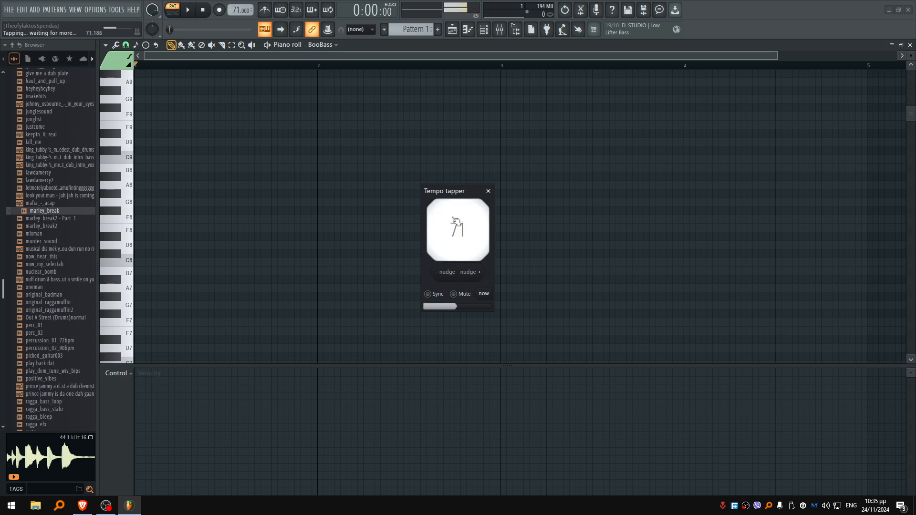
click(457, 221)
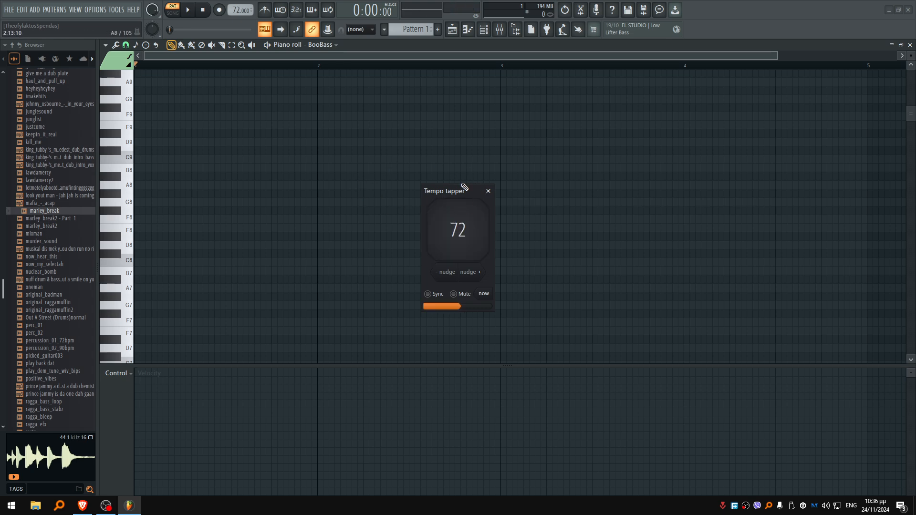
click(489, 191)
drag(238, 10, 238, 0)
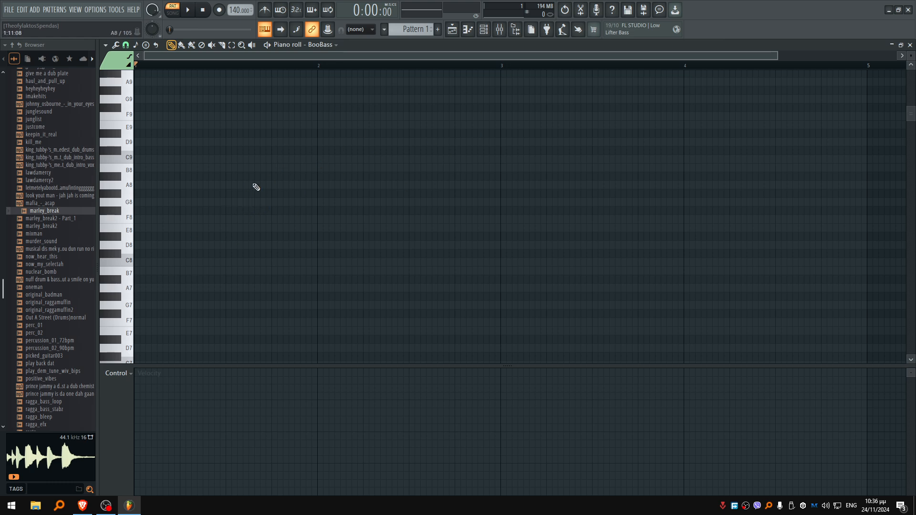
Step: Show the playlist and channel rack, and reopen the piano roll of the BooBass channel
key(F5)
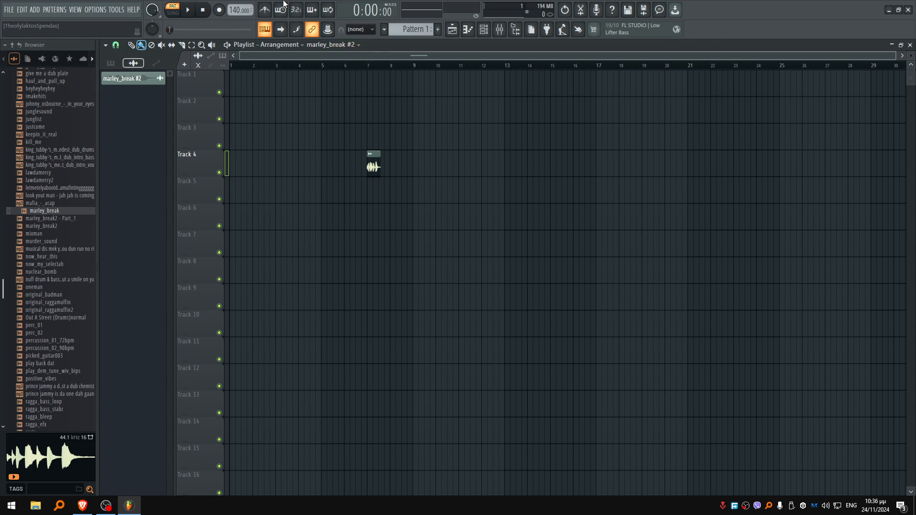
key(F6)
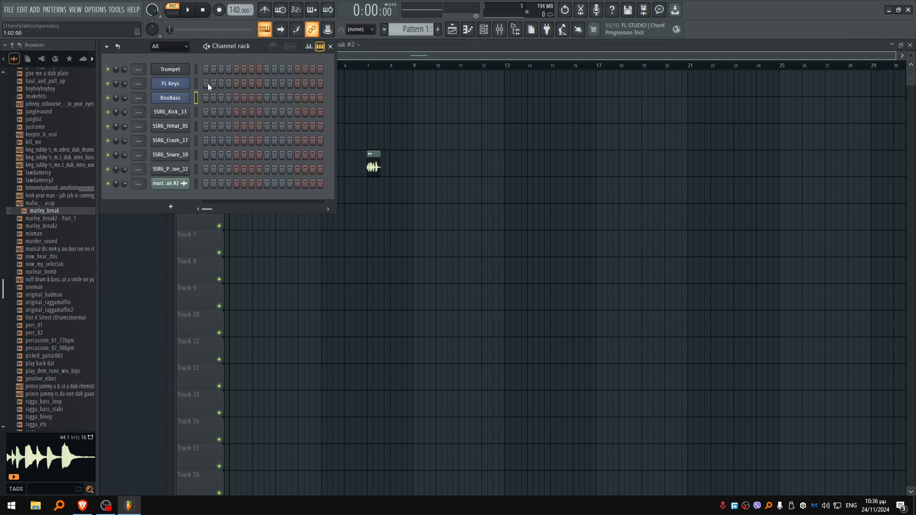
right_click(184, 99)
click(197, 97)
Step: Place the bass notes C6, G5, D5 and G5 at the starts of bars 1 to 4 and play them back
drag(175, 185, 82, 338)
scroll(499, 133, down, 3)
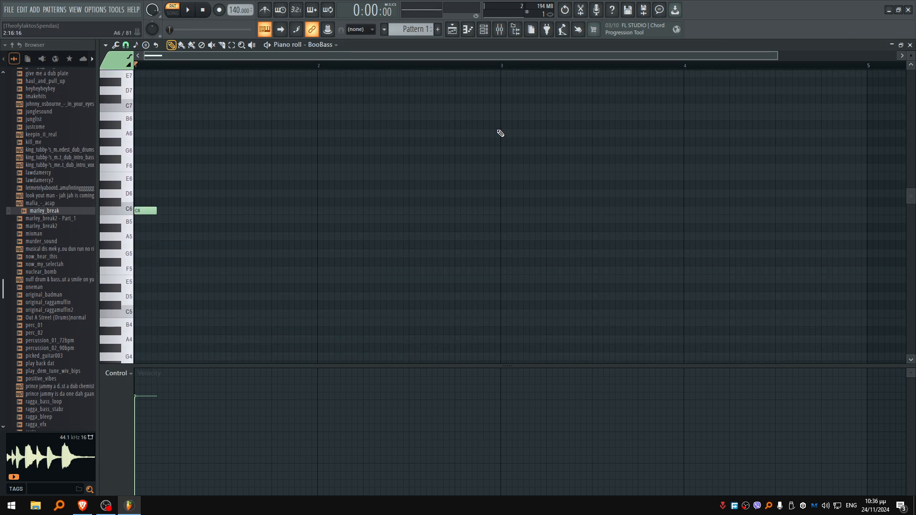
click(120, 248)
click(323, 254)
drag(459, 296, 502, 296)
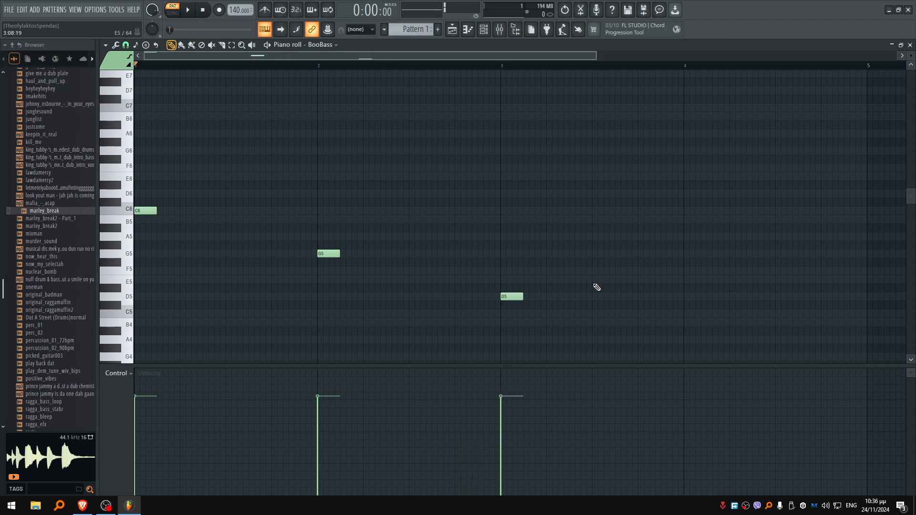
drag(686, 263, 688, 254)
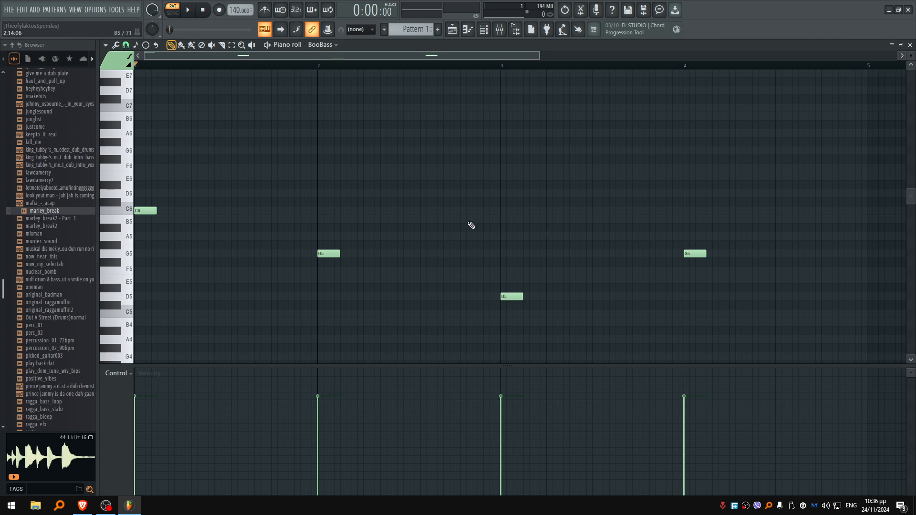
key(space)
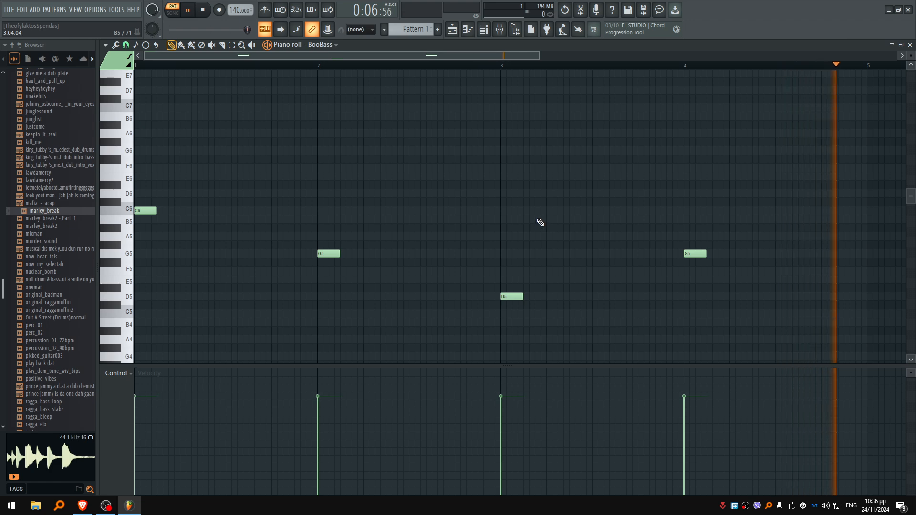
key(space)
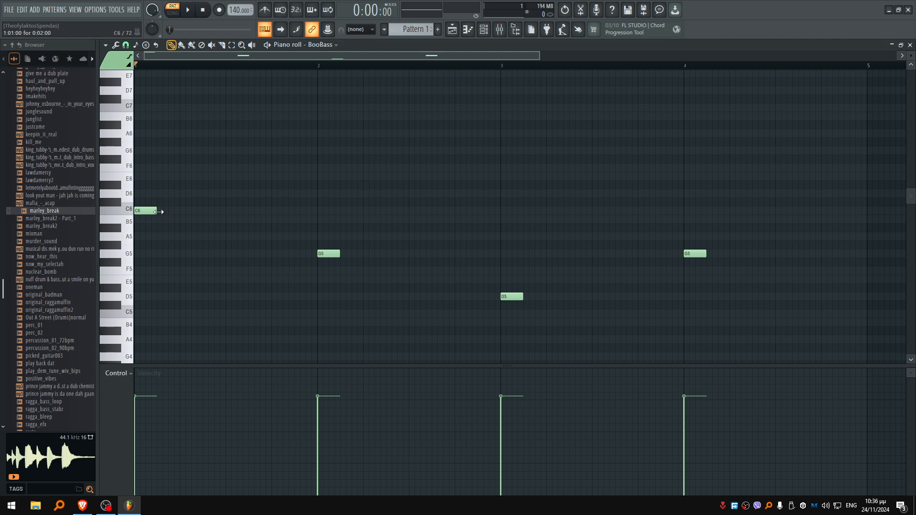
Step: Fill bar 1 of the bass line with three more C6 notes and two A#5 notes, listening in between
key(space)
key(space)
drag(172, 212, 181, 214)
key(space)
key(space)
click(235, 211)
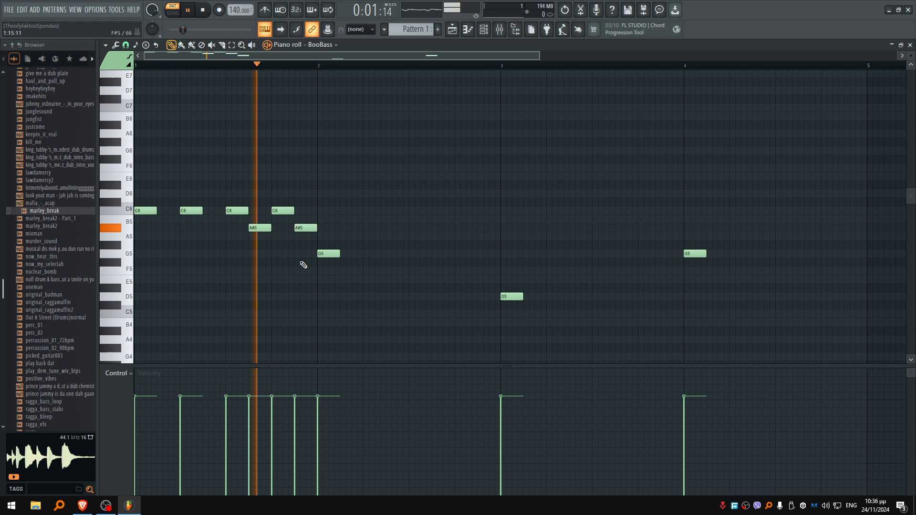
Step: Fill bar 2 with repeated G5 notes and a closing A#5, and bar 3 with D5 and C5 notes
key(space)
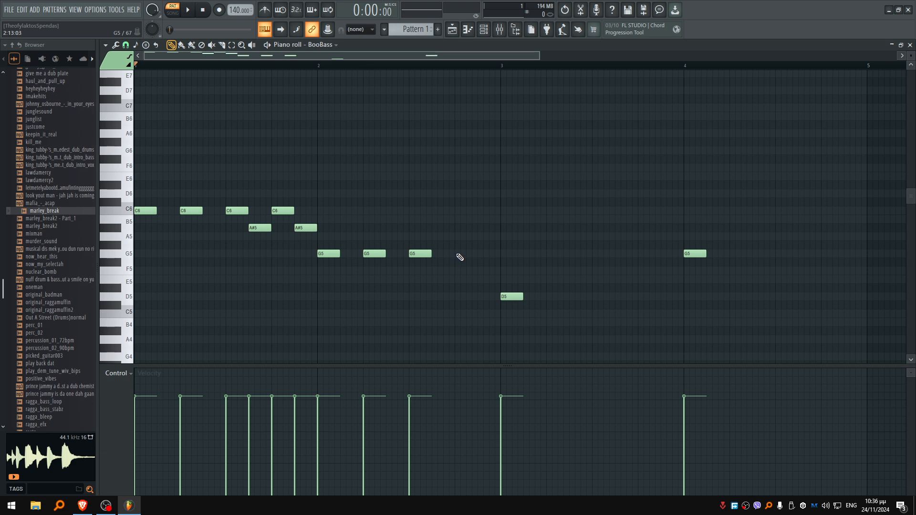
key(space)
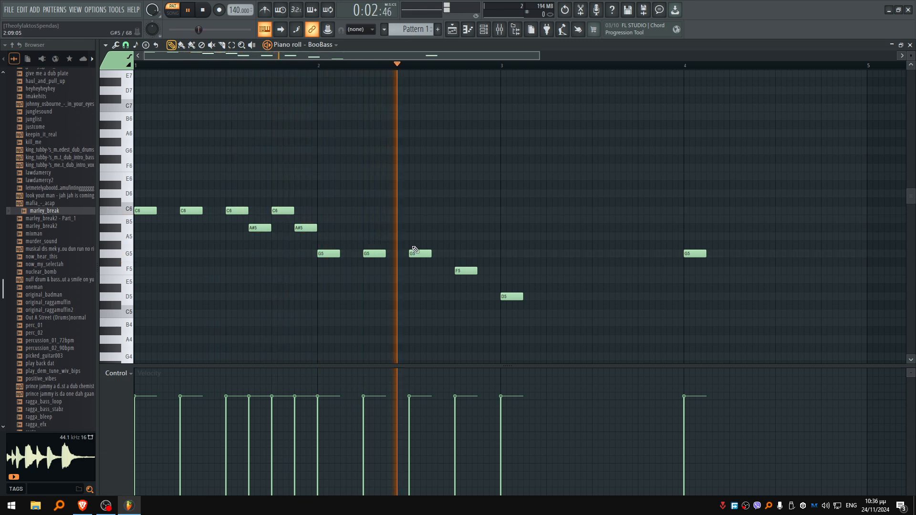
key(space)
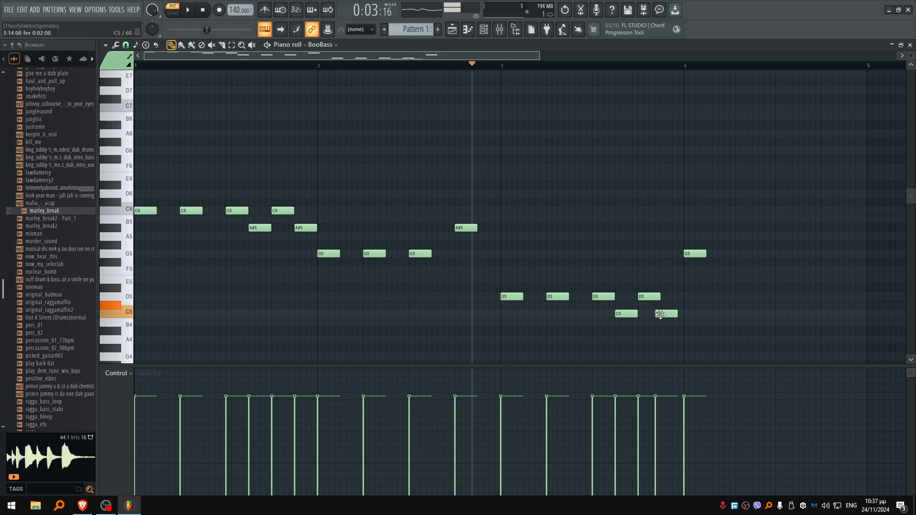
Step: Complete bar 4 of the bass line with a second G5, a D#5 and a D5, and play the line
drag(700, 248, 470, 240)
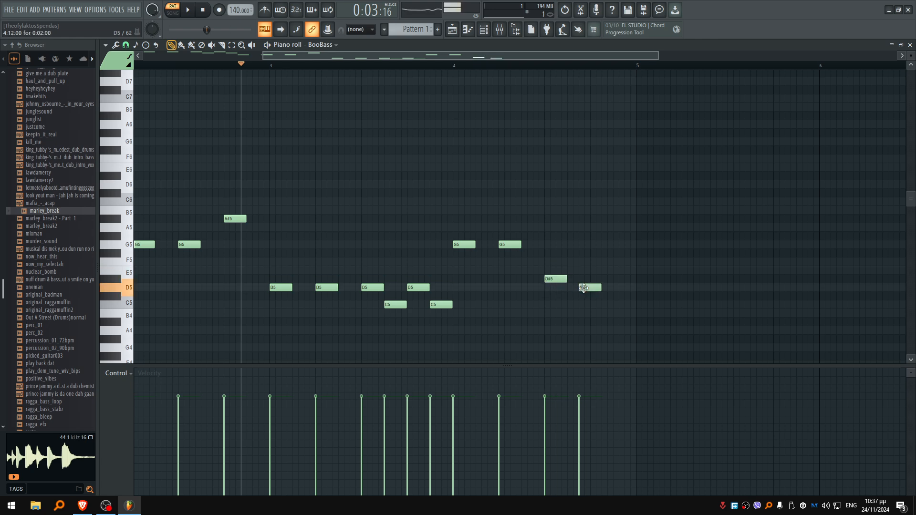
drag(351, 221, 571, 231)
scroll(570, 231, down, 2)
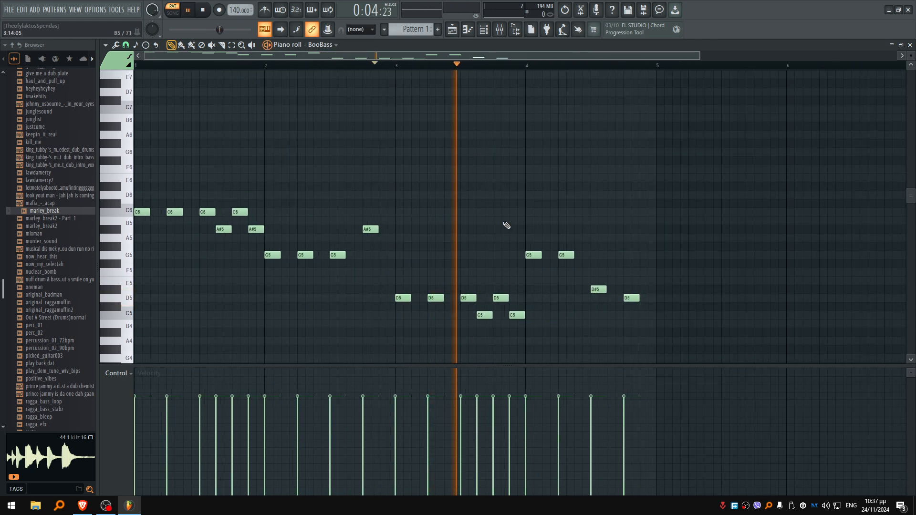
Step: Lengthen the bass notes so each reaches the following one, and transpose the whole line down one octave
click(115, 45)
click(139, 85)
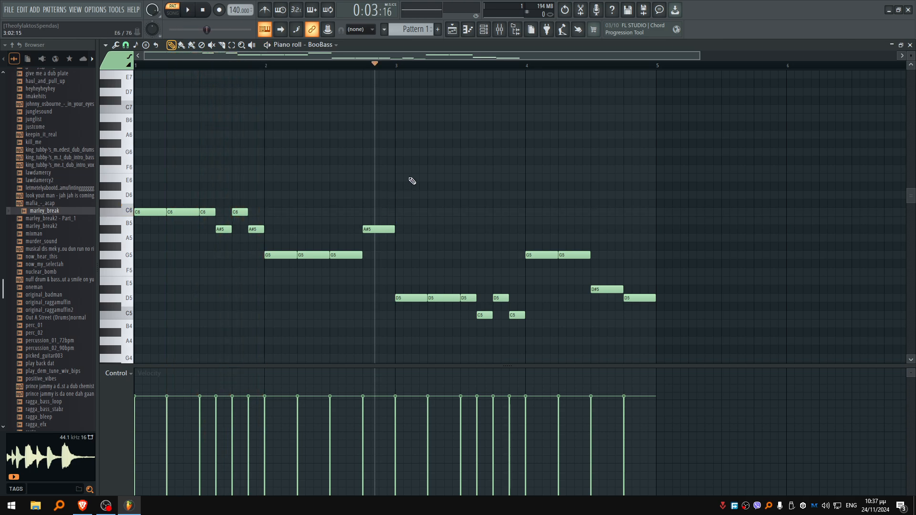
key(ctrl+Down)
key(space)
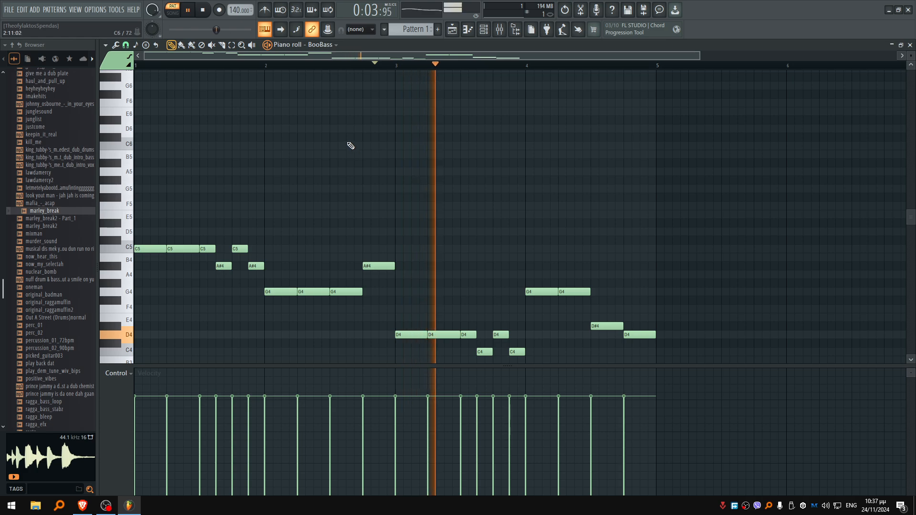
Step: Raise all notes of bar 3 and the last two notes of bar 4 by one octave, and audition the line
drag(391, 309, 510, 365)
key(ctrl+Up)
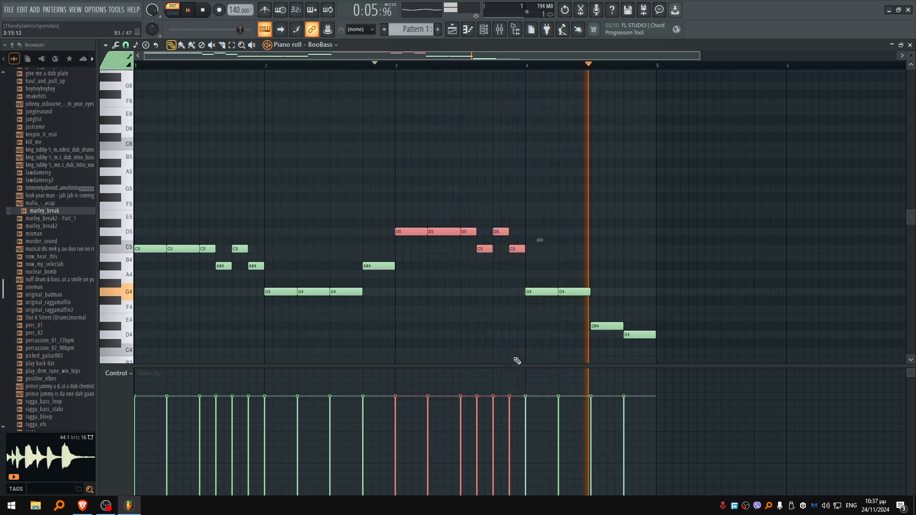
key(ctrl+d)
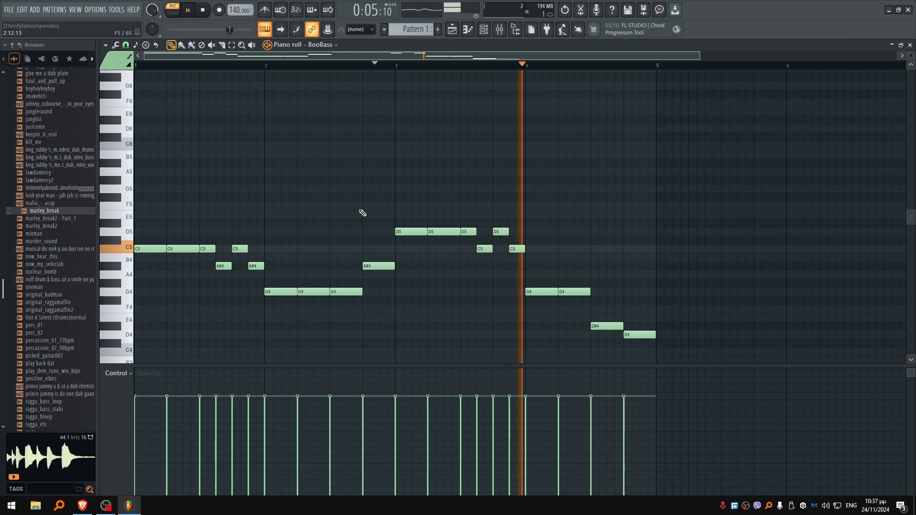
drag(605, 306, 658, 346)
key(ctrl+Up)
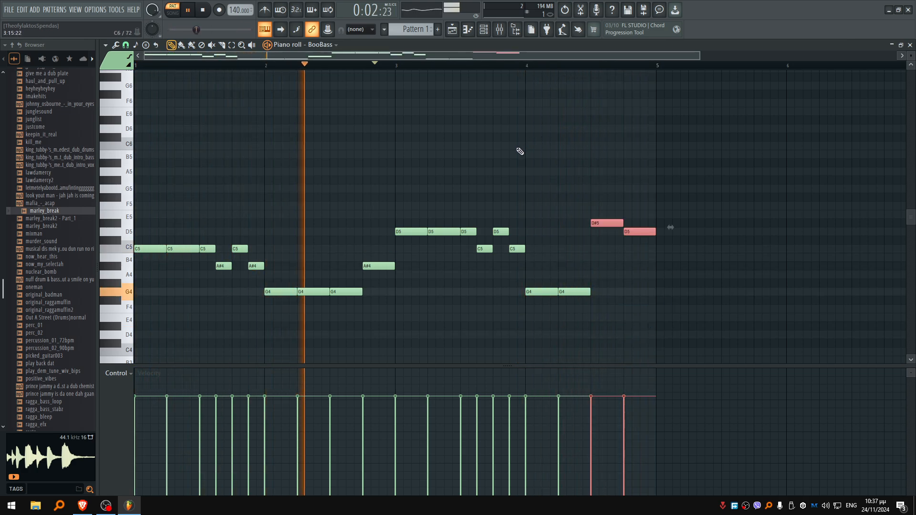
key(ctrl+d)
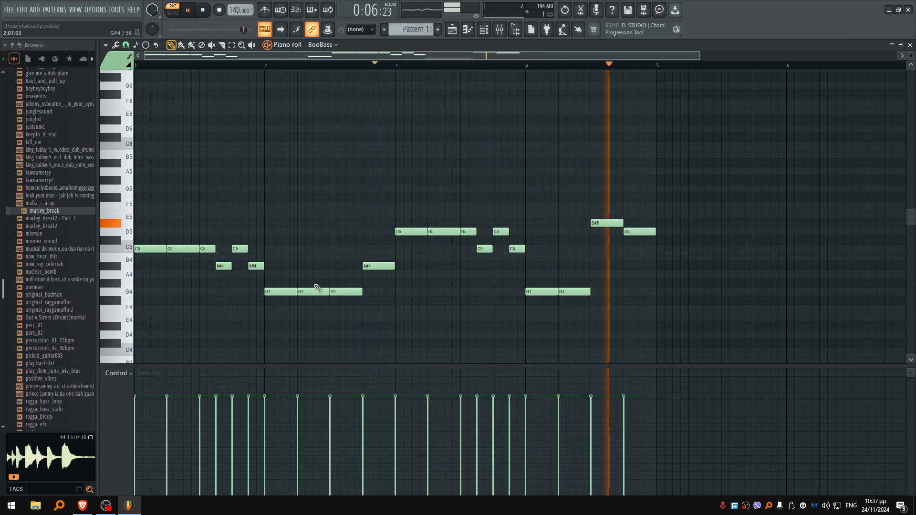
key(space)
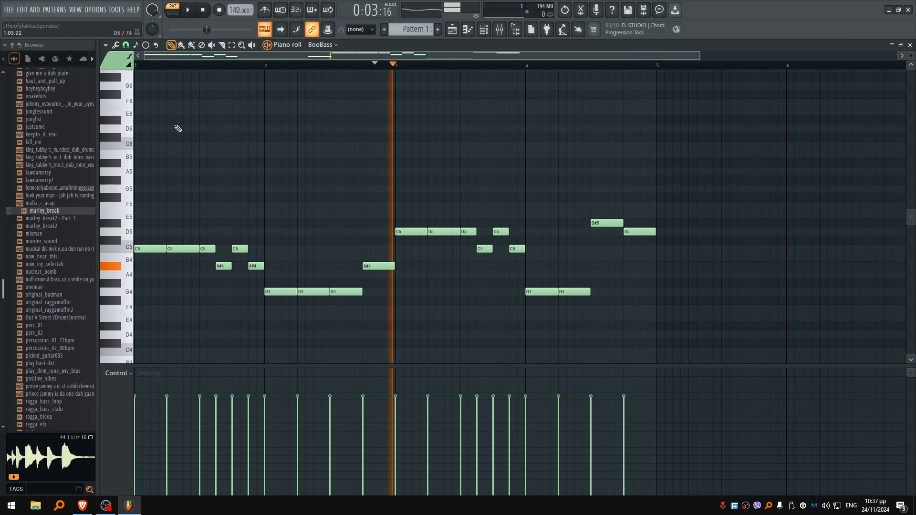
Step: Display note velocity and soften selected C5, A#4 and G4 notes in bars 1 and 2, mostly to about 70%
click(123, 374)
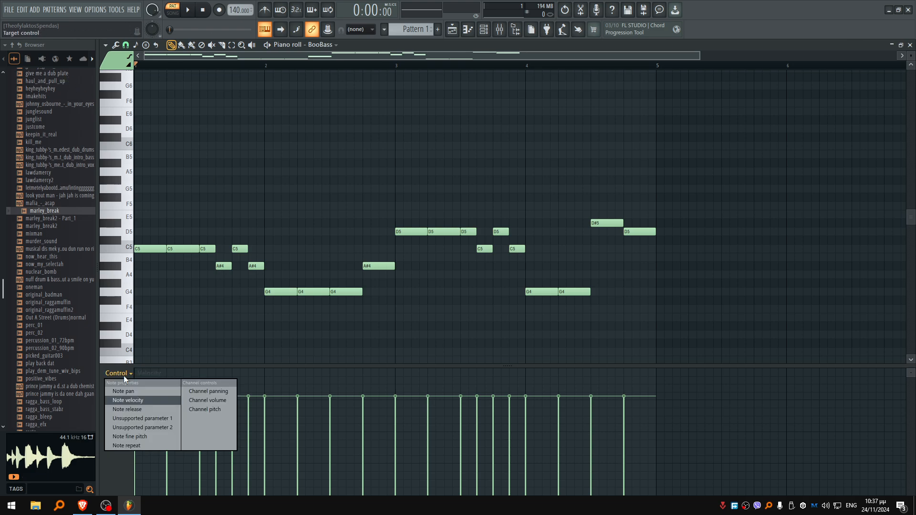
click(154, 400)
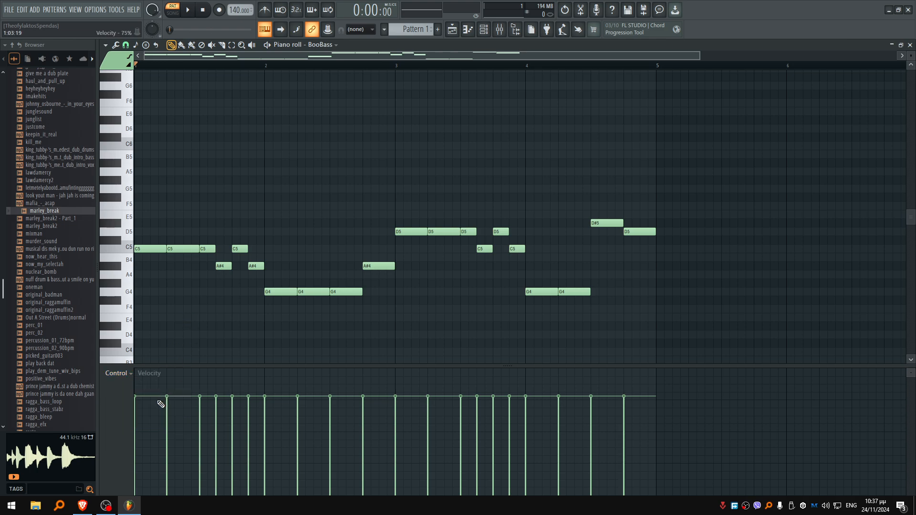
click(179, 411)
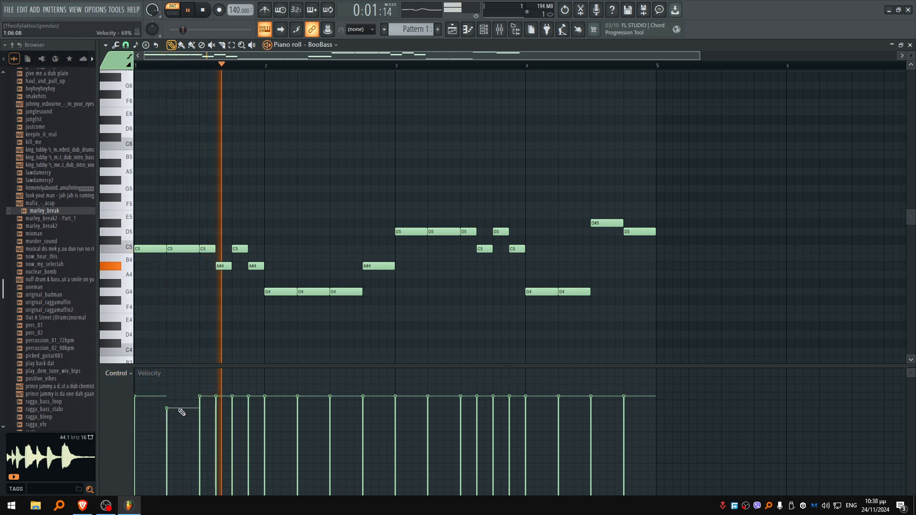
click(199, 400)
click(216, 410)
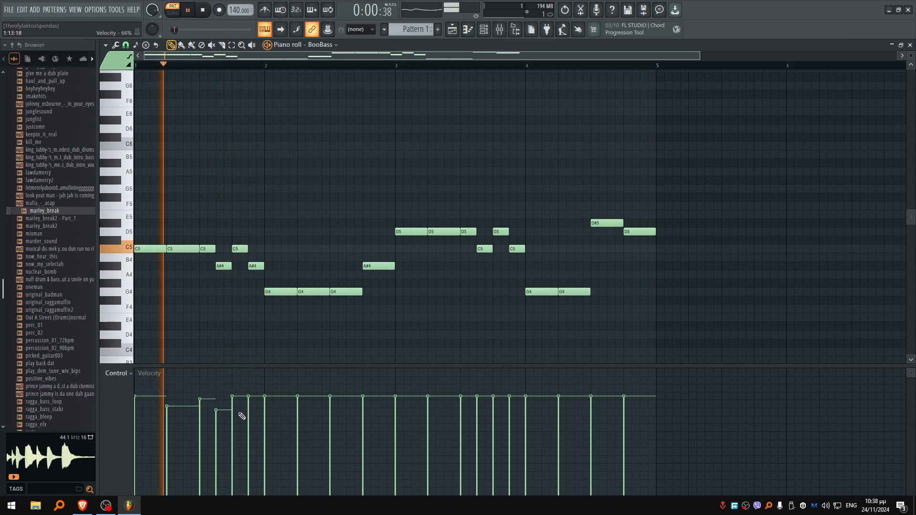
click(257, 410)
click(310, 409)
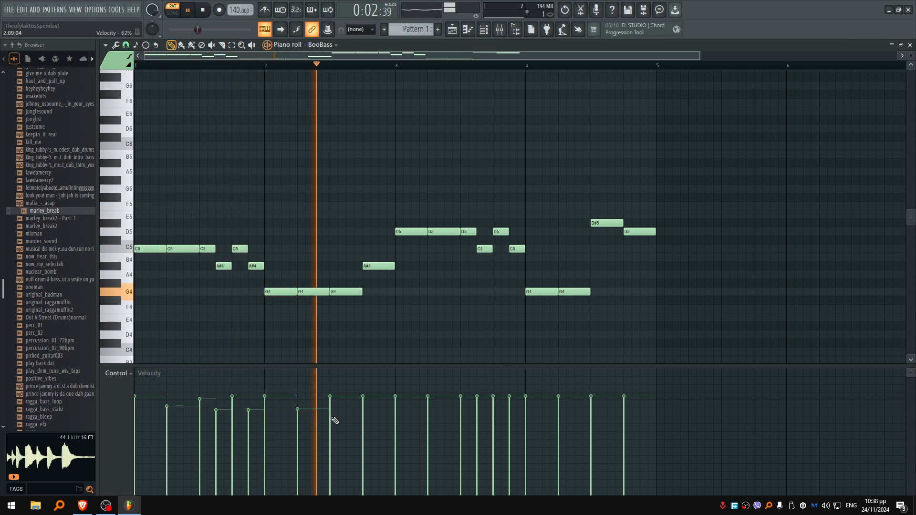
click(385, 413)
Step: Lower the velocity of the second D5, both C5 notes, the second G4 and the final D5 in bars 3 and 4 to about 70%
click(434, 408)
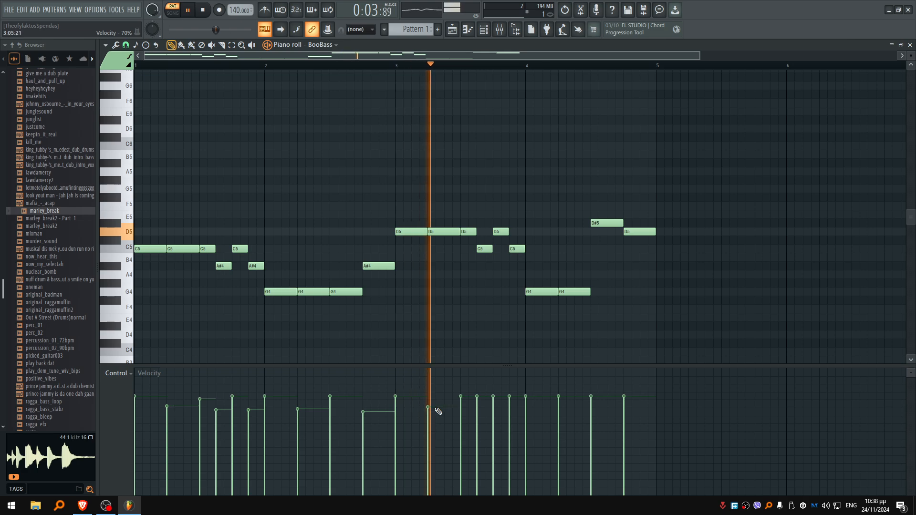
click(481, 408)
click(511, 405)
click(560, 407)
click(628, 407)
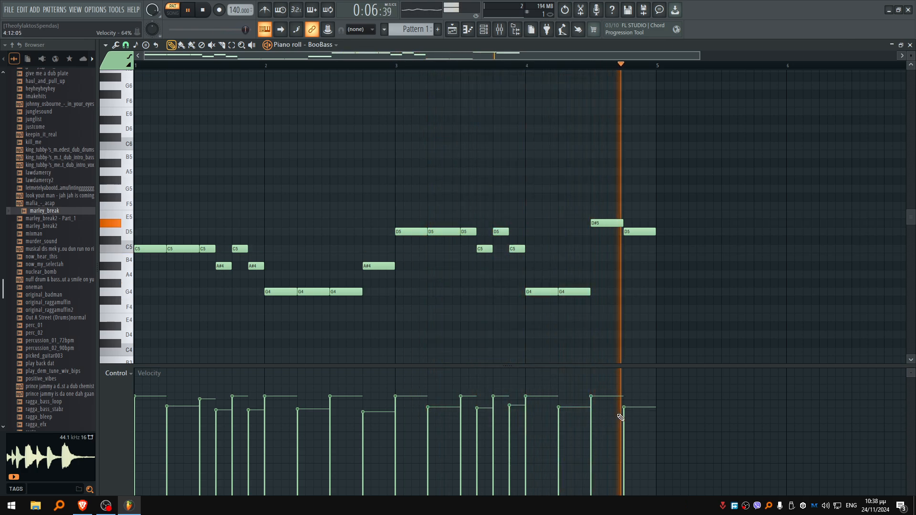
Step: Try softer velocities on the D#5 and final D5 of bar 4, with the D5 at 71%
click(602, 407)
click(626, 406)
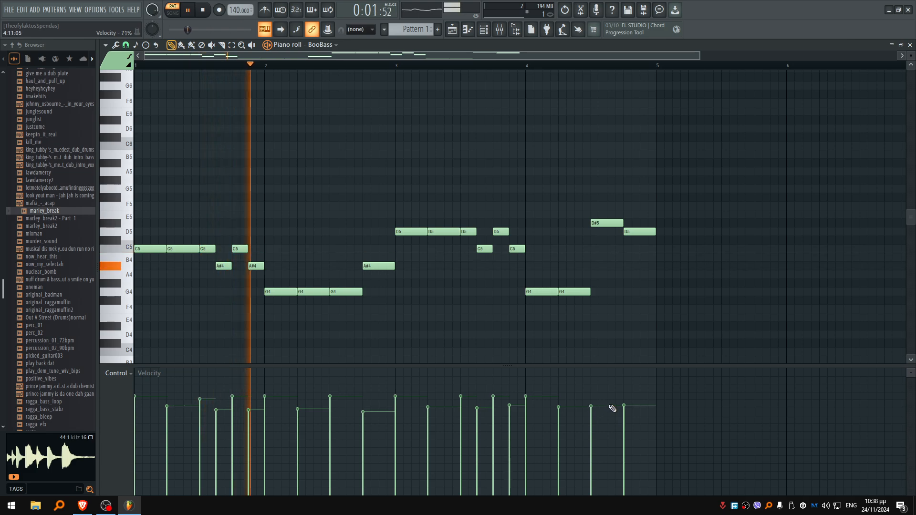
click(624, 396)
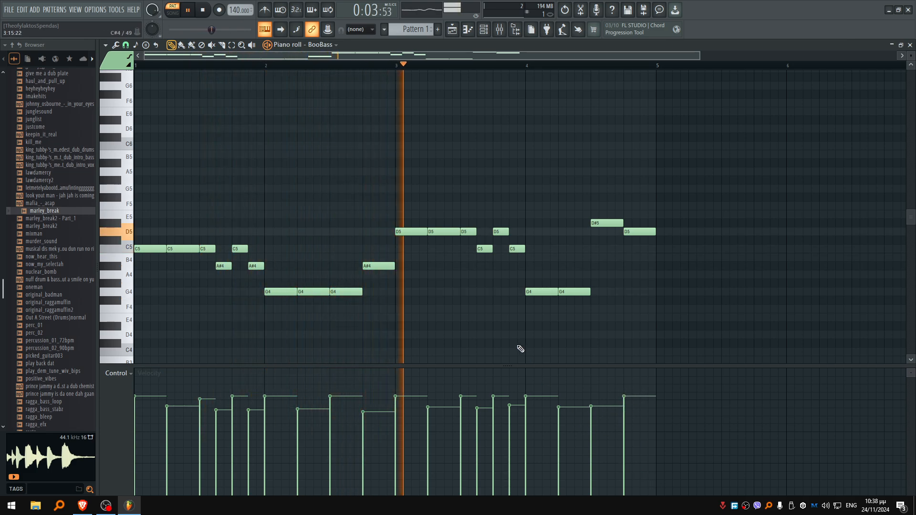
click(595, 419)
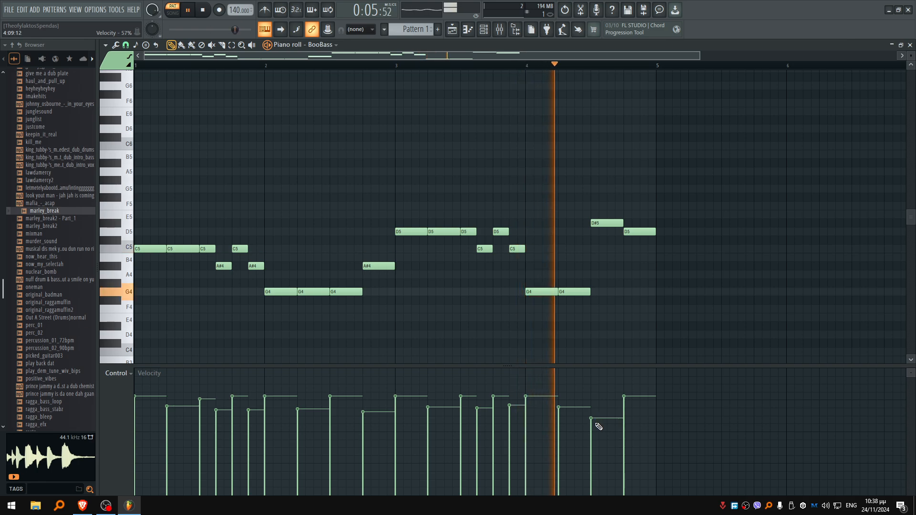
click(626, 405)
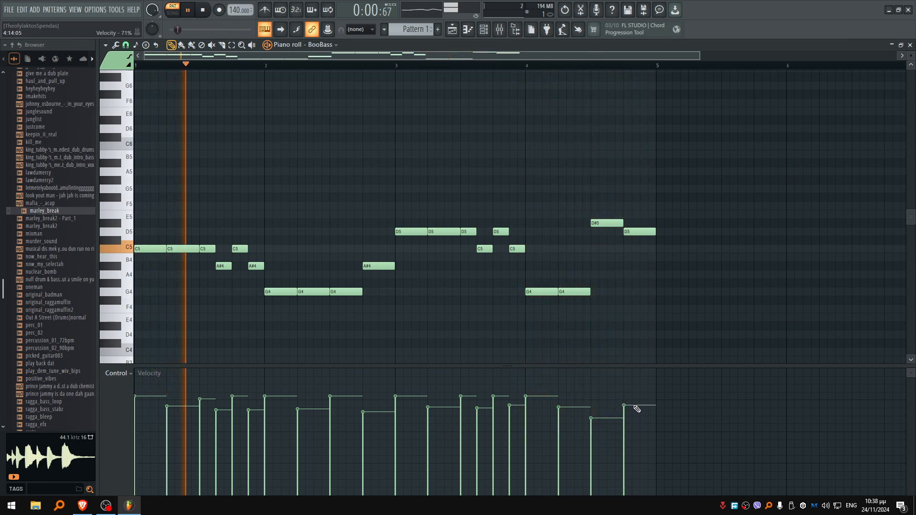
click(593, 421)
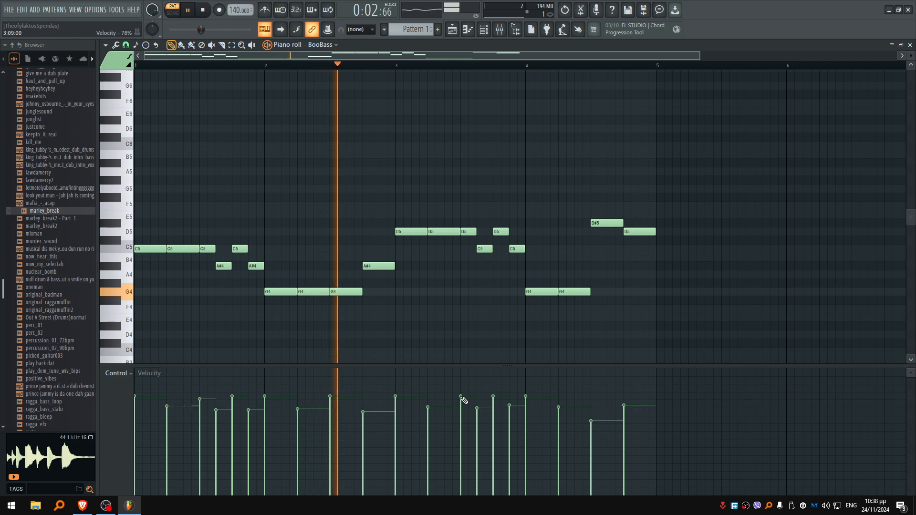
Step: Raise the third C5 of bar 1 to about 78% velocity, then balance bar 4's D#5 below its final D5 at 74%
click(201, 397)
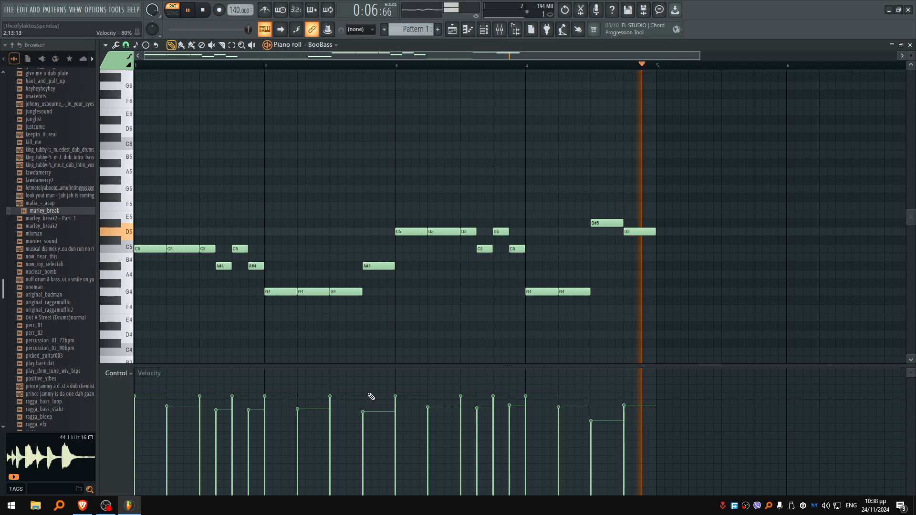
click(630, 403)
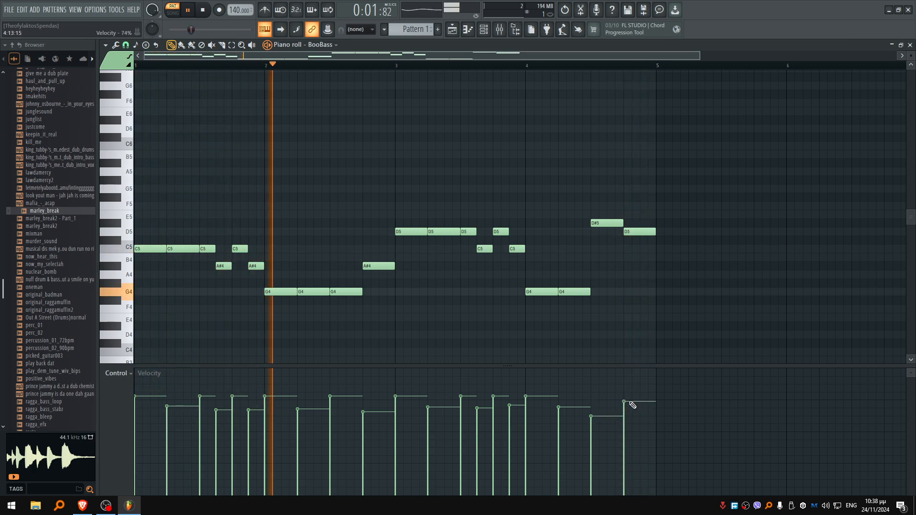
click(614, 414)
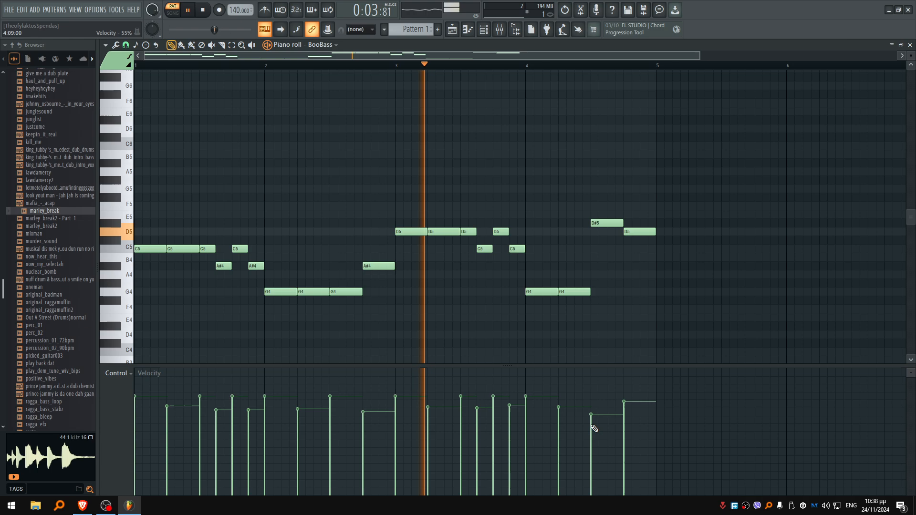
click(601, 412)
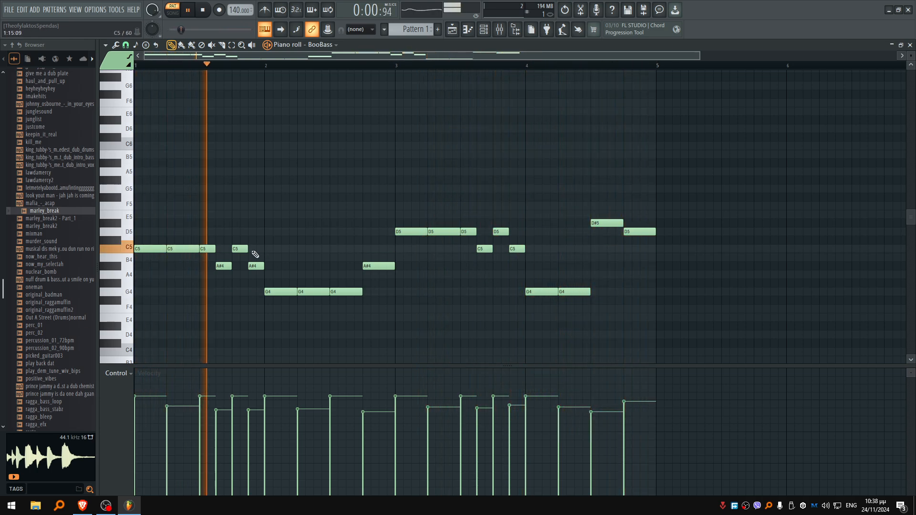
key(space)
Step: Place four consecutive Pattern 1 clips on Track 1 of the playlist, starting at bar 1, in song mode
key(F5)
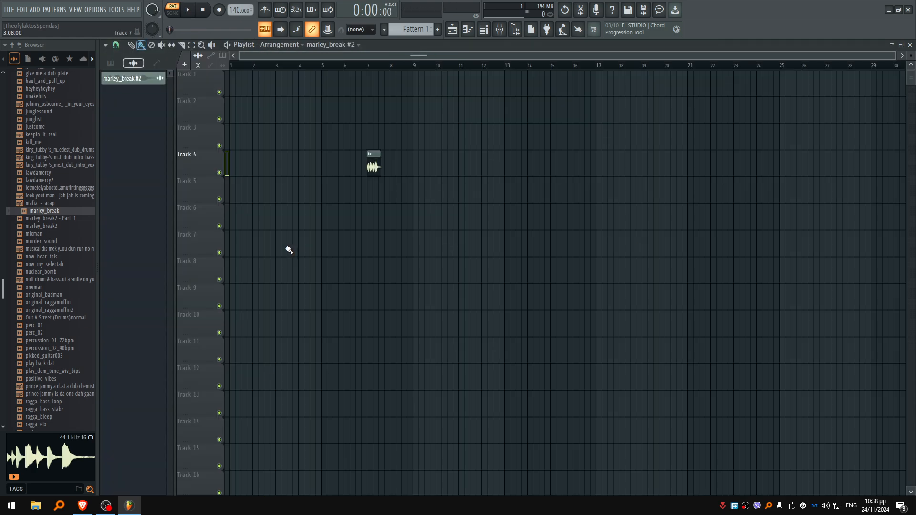
key(F6)
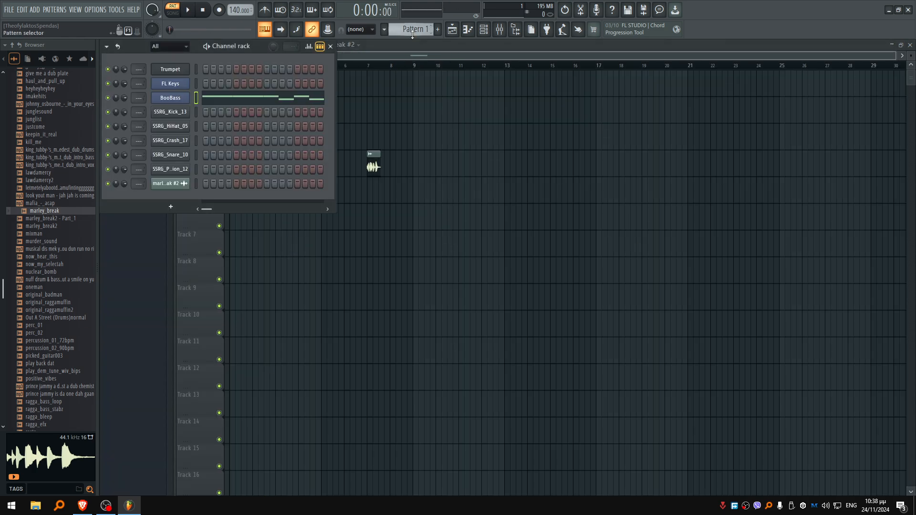
key(F6)
drag(423, 85, 229, 84)
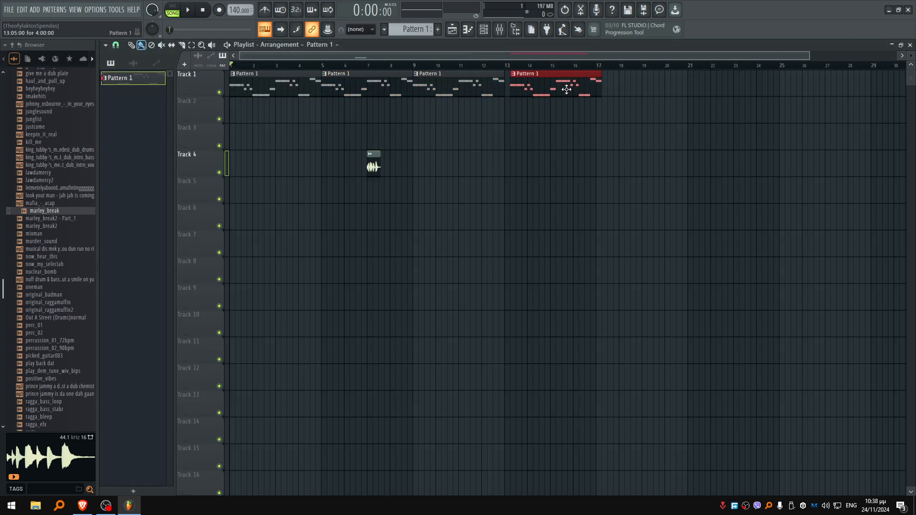
Step: Enter short C minor, G minor, D major and G minor chords for FL Keys at the starts of bars 1 to 4, and audition them
key(F6)
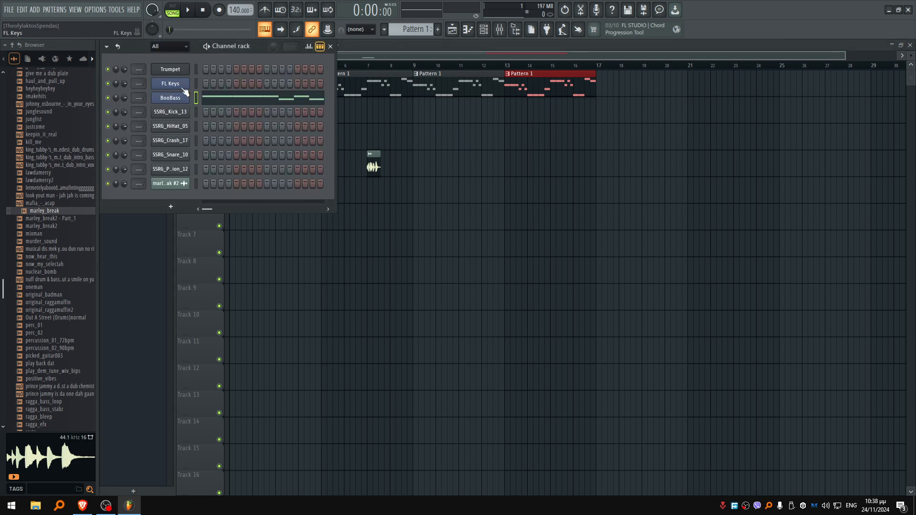
right_click(184, 86)
click(199, 84)
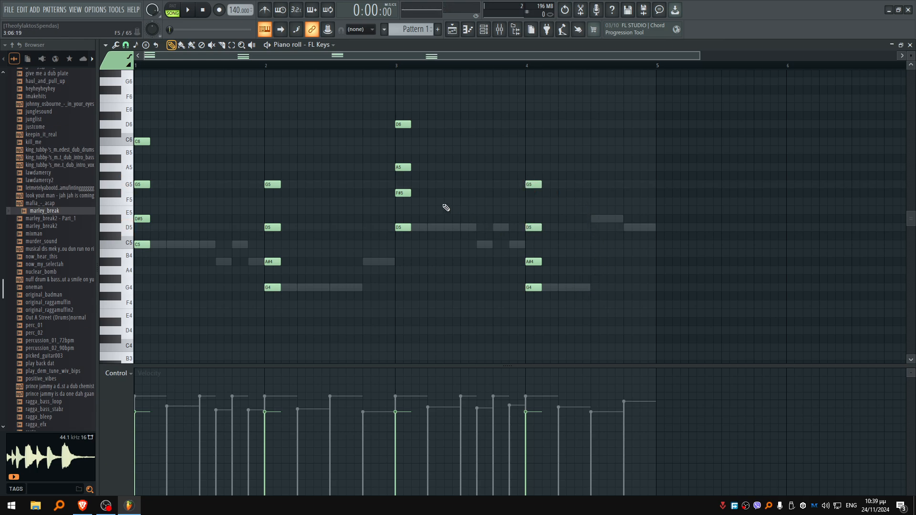
scroll(177, 169, up, 1)
key(space)
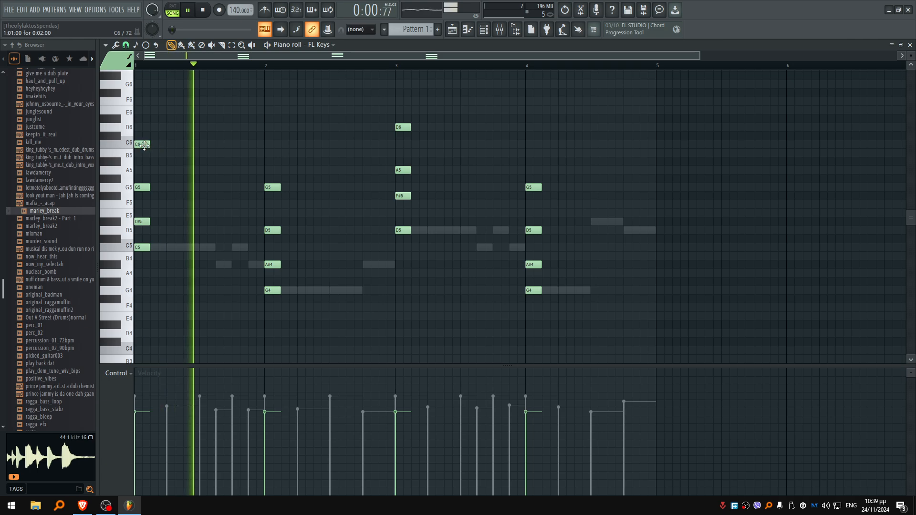
Step: Move all FL Keys chords to beat 2 of their bars, copy them to beat 4, and audition the offbeat rhythm
key(ctrl+a)
drag(144, 146, 239, 147)
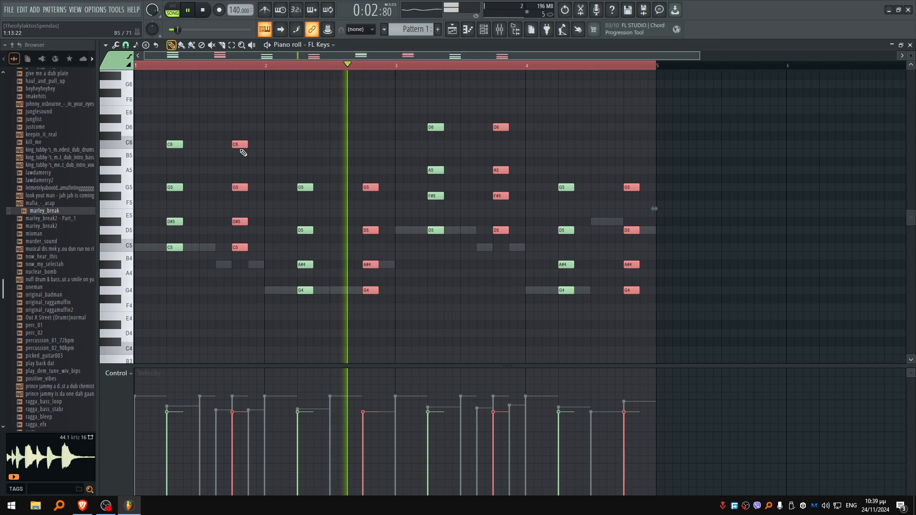
ctrl+click(383, 144)
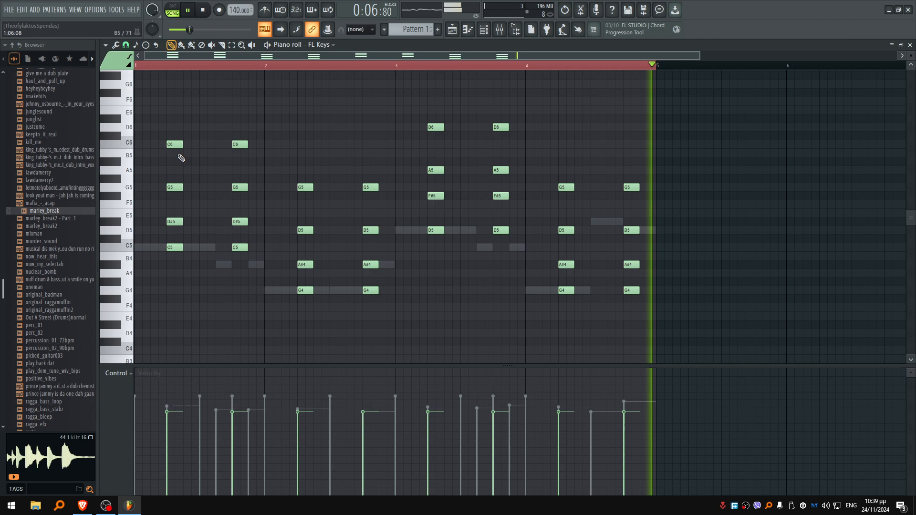
key(space)
Step: Shorten all FL Keys chord notes to one step each and audition the staccato chords
key(ctrl+a)
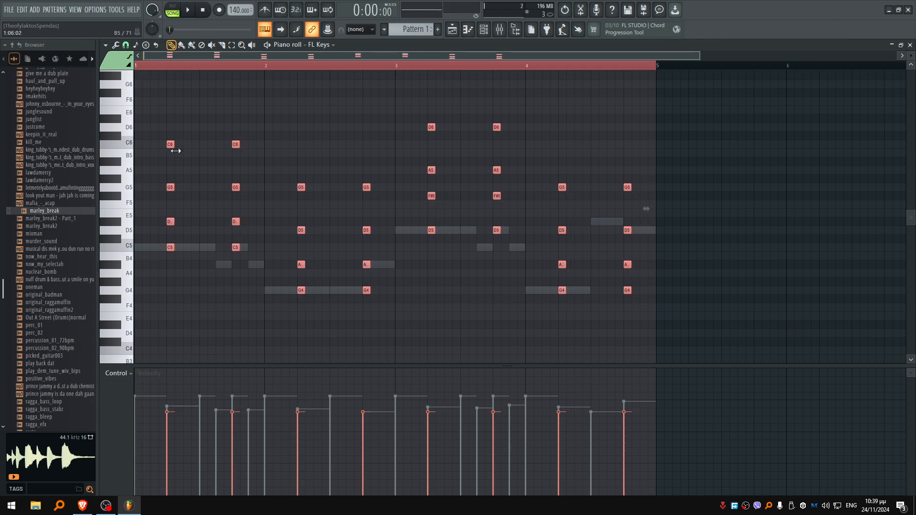
scroll(198, 124, up, 1)
key(space)
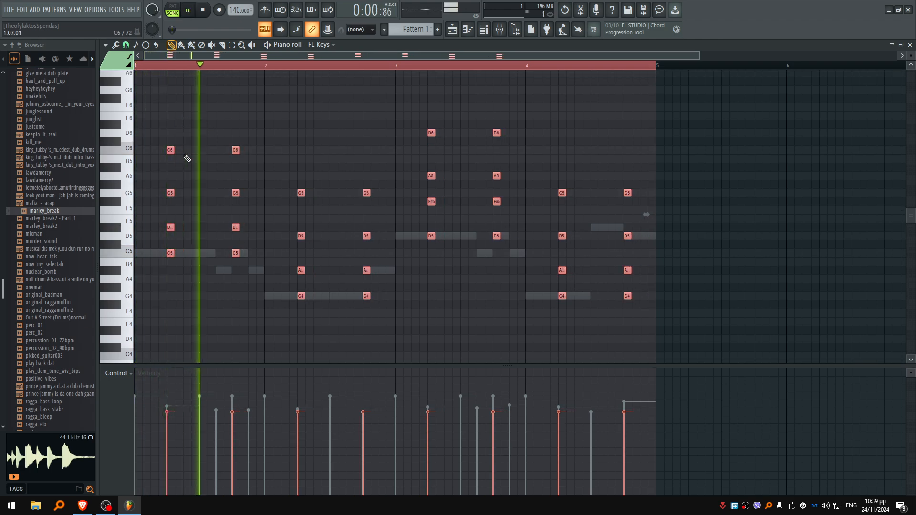
drag(175, 151, 175, 151)
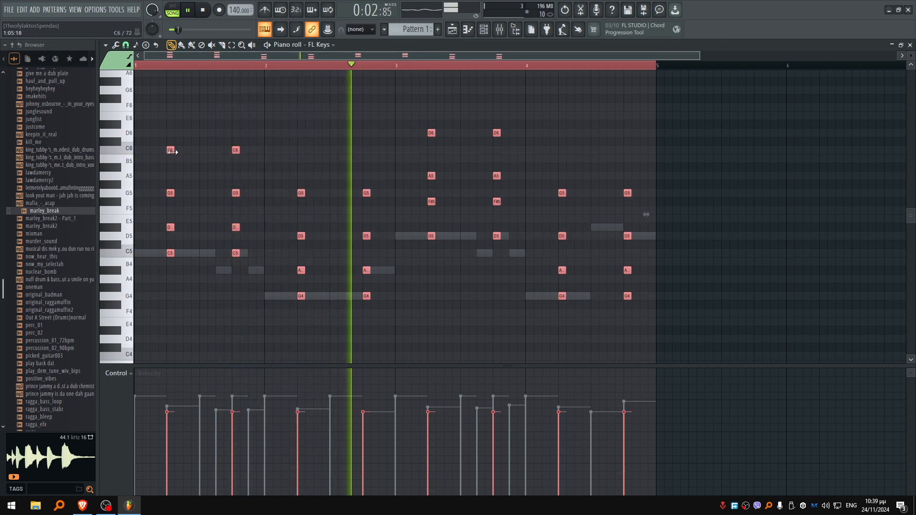
key(space)
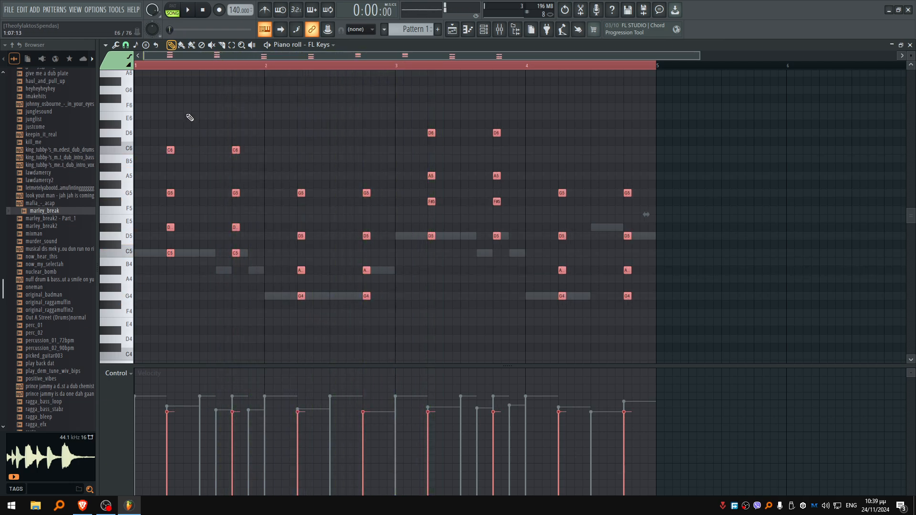
Step: Strum all FL Keys chords with a slight start-time offset and velocity variation, keeping note ends preserved, and deselect the notes
click(116, 46)
click(154, 183)
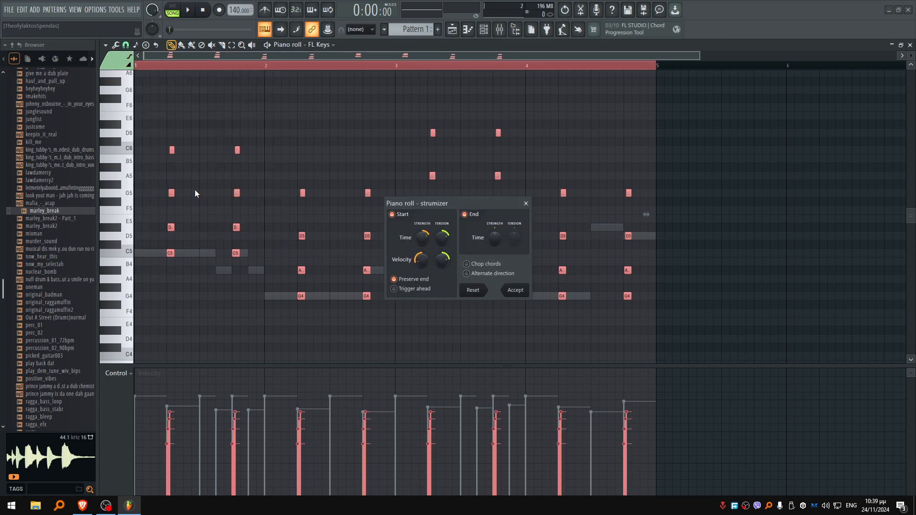
key(space)
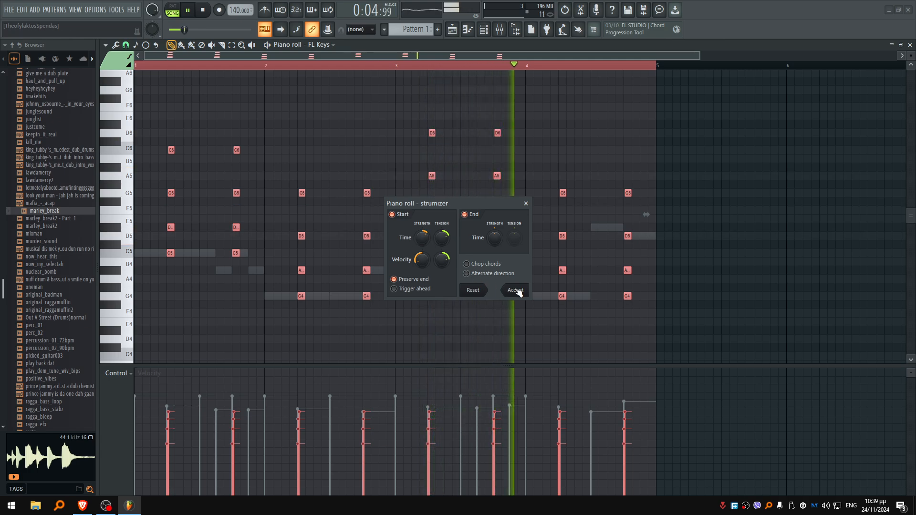
click(516, 290)
key(space)
key(ctrl+d)
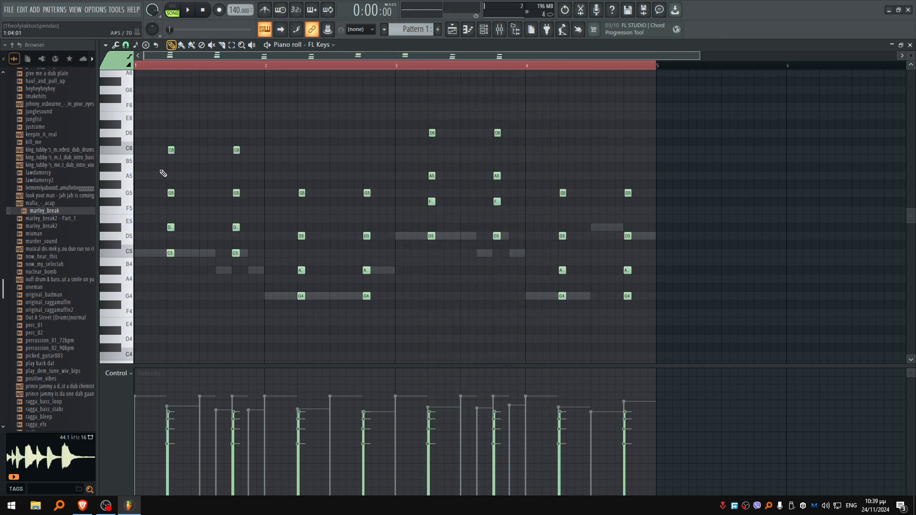
Step: Raise the D#5 notes in bar 1, D5 in bars 2 and 4, and F#5 in bar 3 of the FL Keys chords by one octave
key(space)
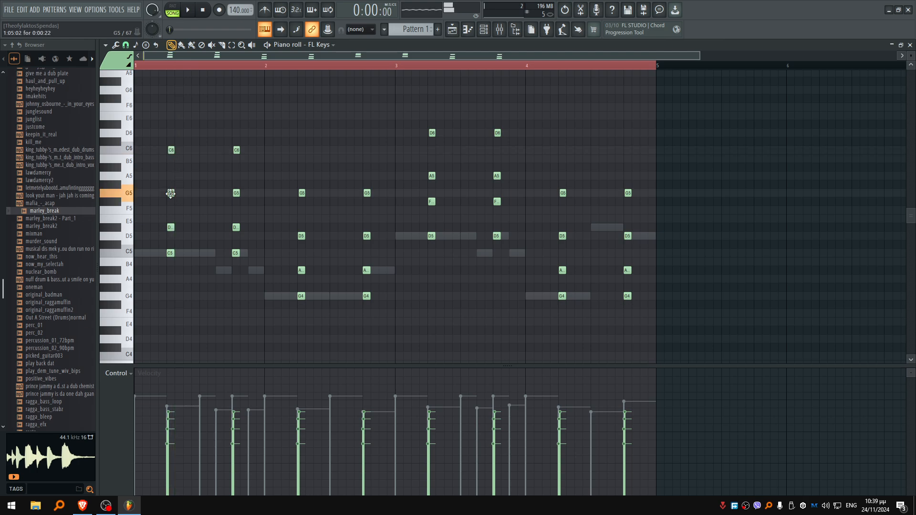
click(302, 237)
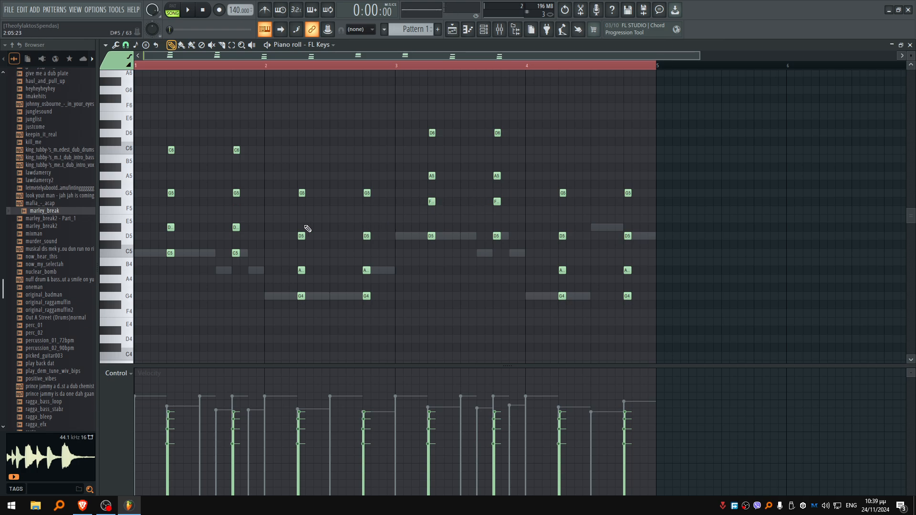
drag(152, 208, 388, 253)
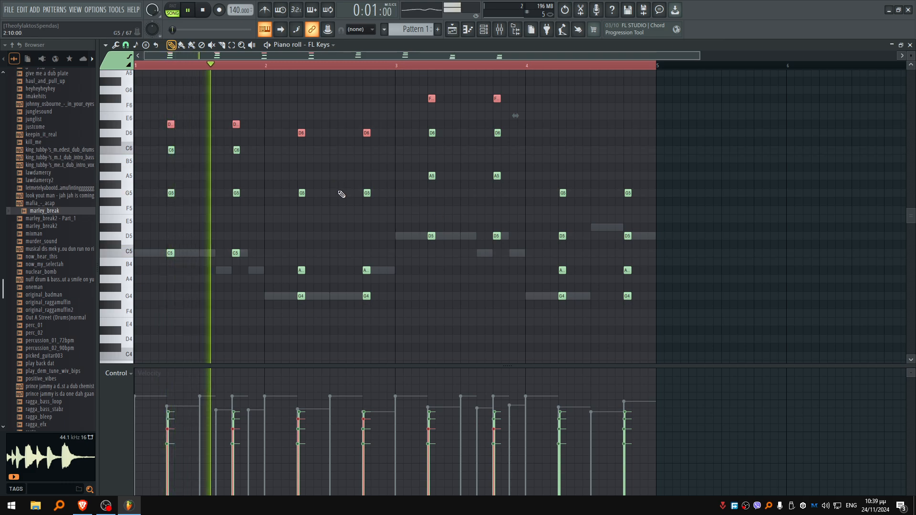
ctrl+click(379, 164)
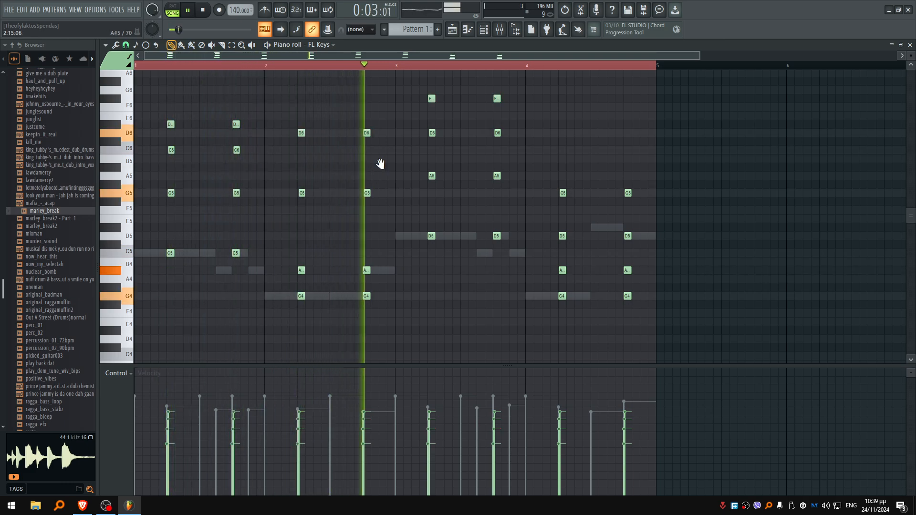
drag(380, 164, 249, 186)
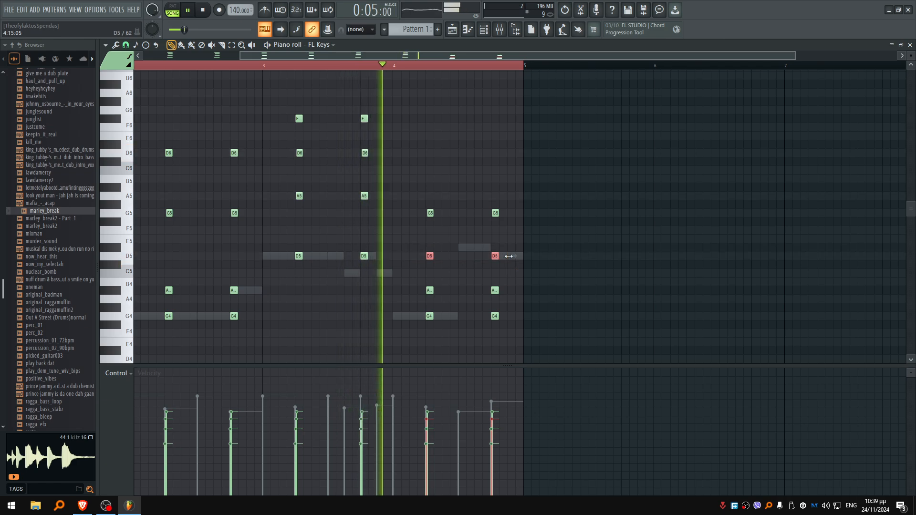
key(ctrl+Up)
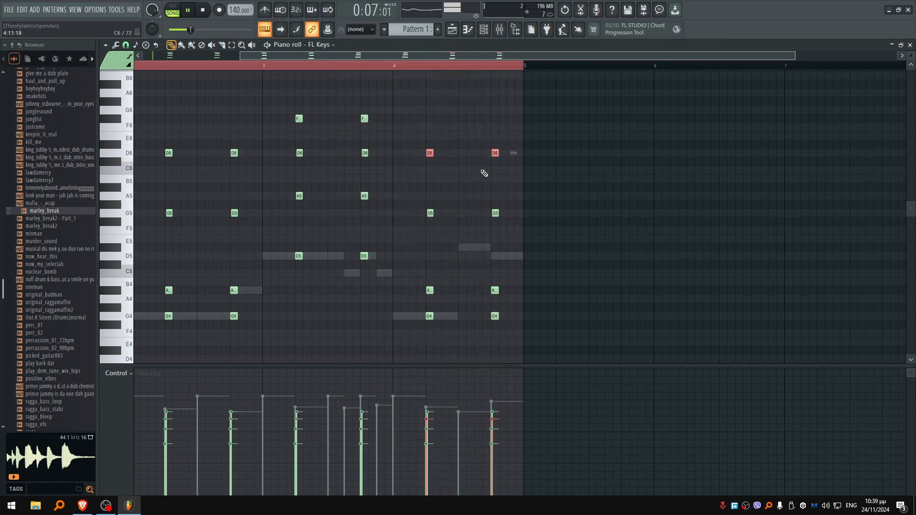
drag(450, 178, 558, 177)
ctrl+click(522, 183)
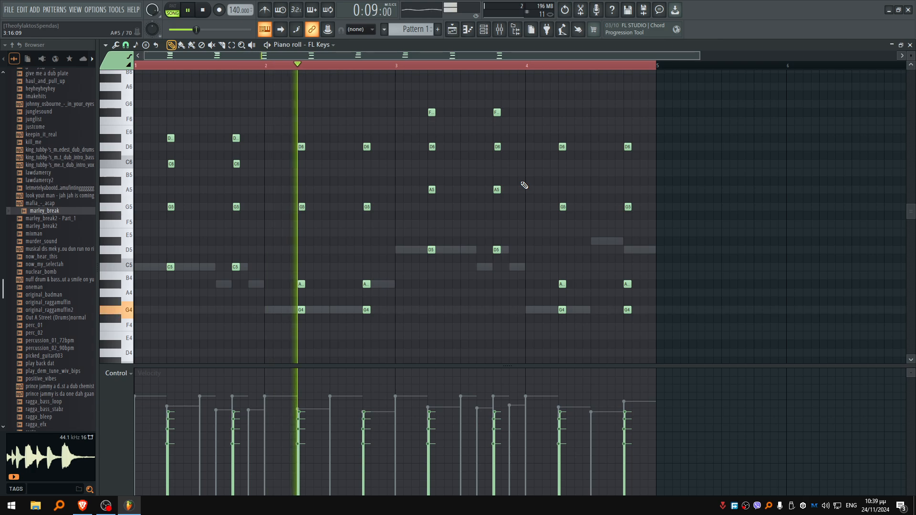
Step: Try the whole FL Keys part in a higher and a lower octave while auditioning it
key(ctrl+Up)
key(ctrl+Down)
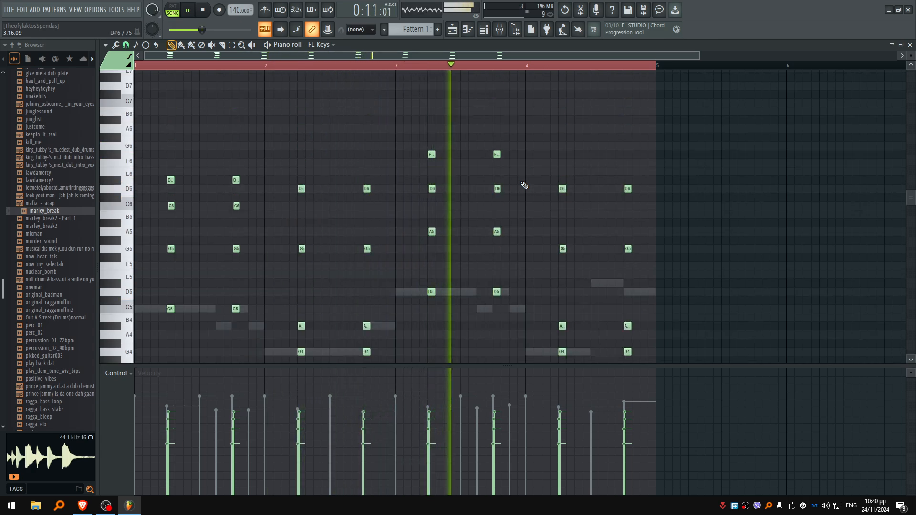
key(ctrl+Down)
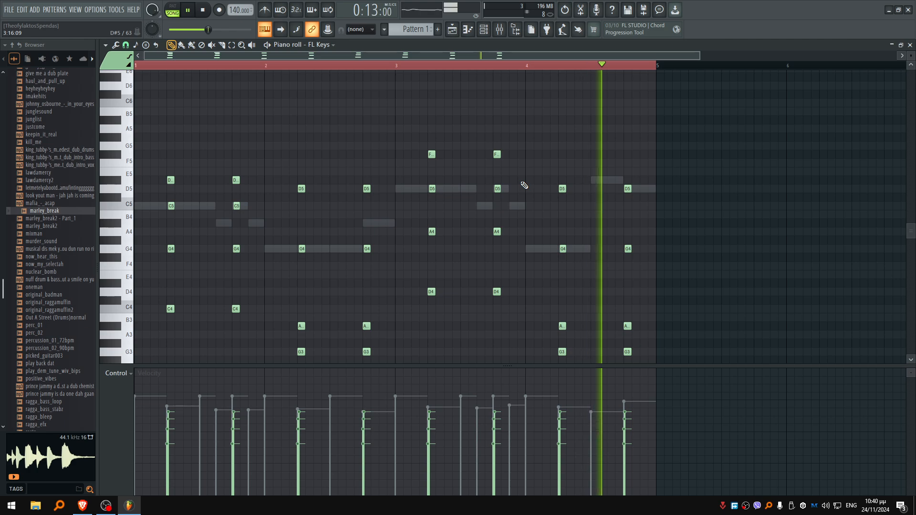
key(ctrl+Up)
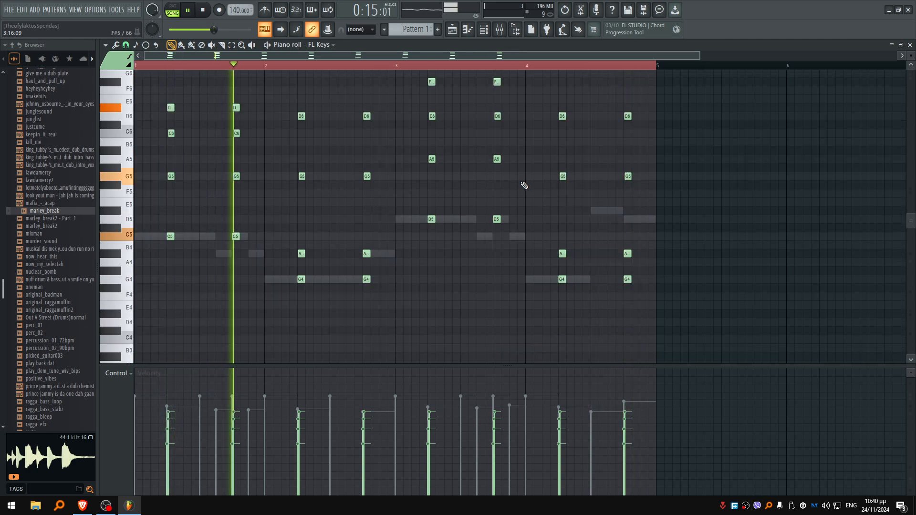
key(space)
click(121, 374)
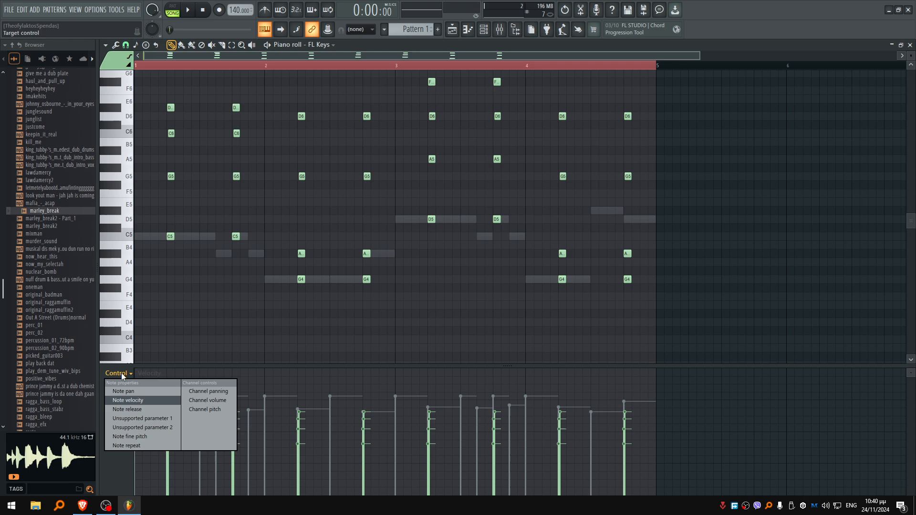
click(146, 397)
Step: Cut the FL Keys chords out of Pattern 1 and paste them into the FL Keys channel of a new Pattern 2
key(F5)
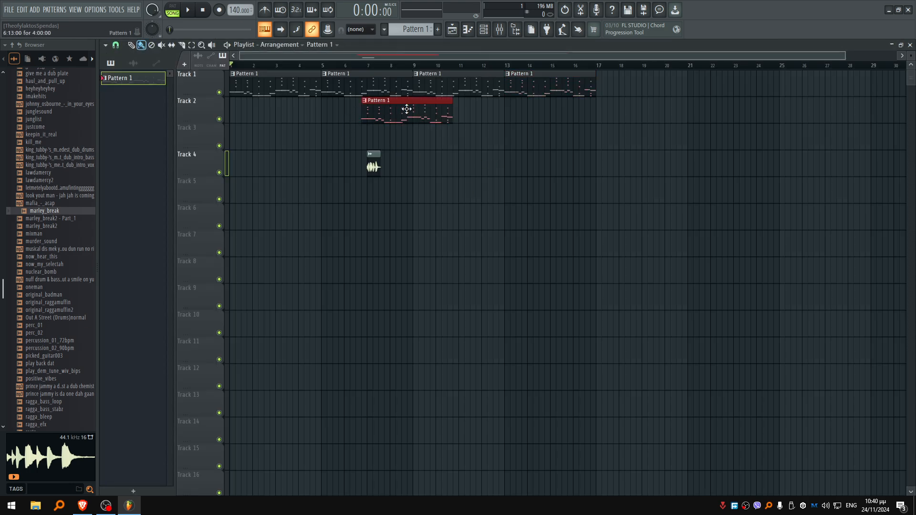
double_click(406, 109)
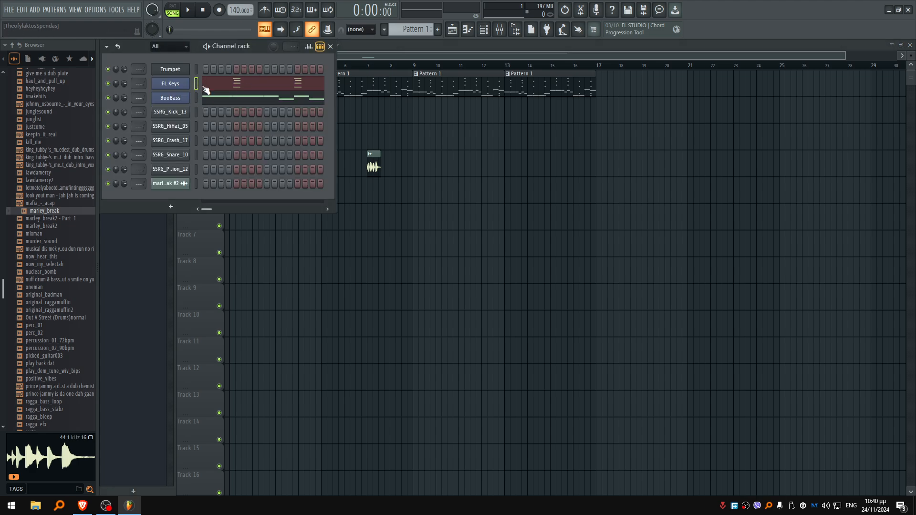
click(438, 29)
click(452, 31)
key(F6)
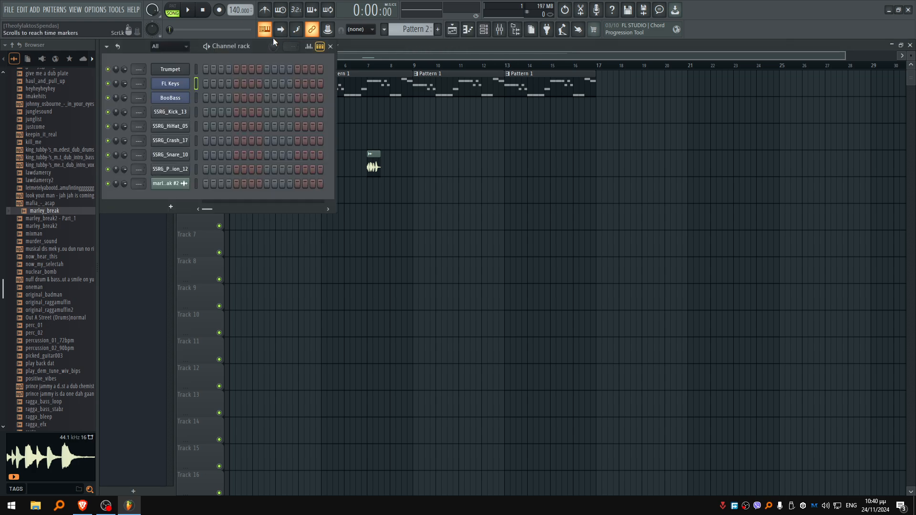
click(200, 84)
key(ctrl+v)
Step: Replace the stray Pattern 1 clip on Track 2 with Pattern 2 from bar 1, repeated through bar 16
right_click(448, 131)
click(434, 121)
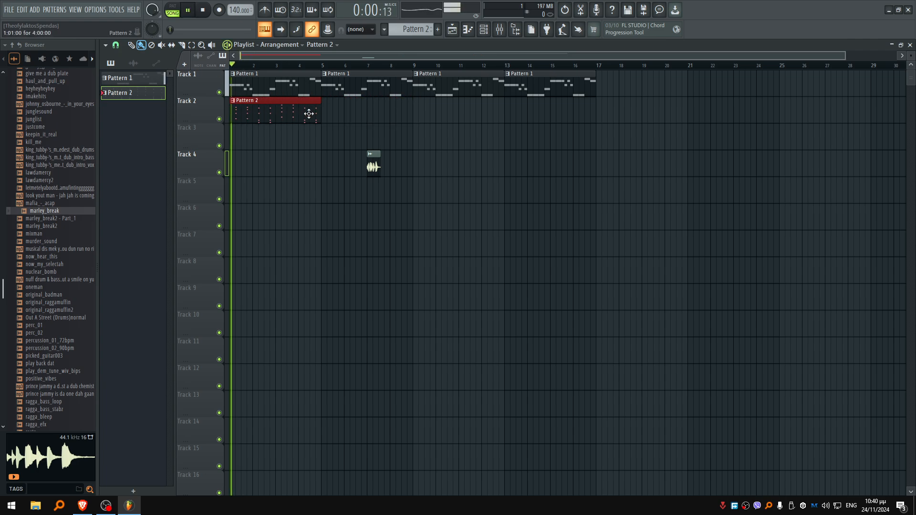
drag(327, 116, 520, 172)
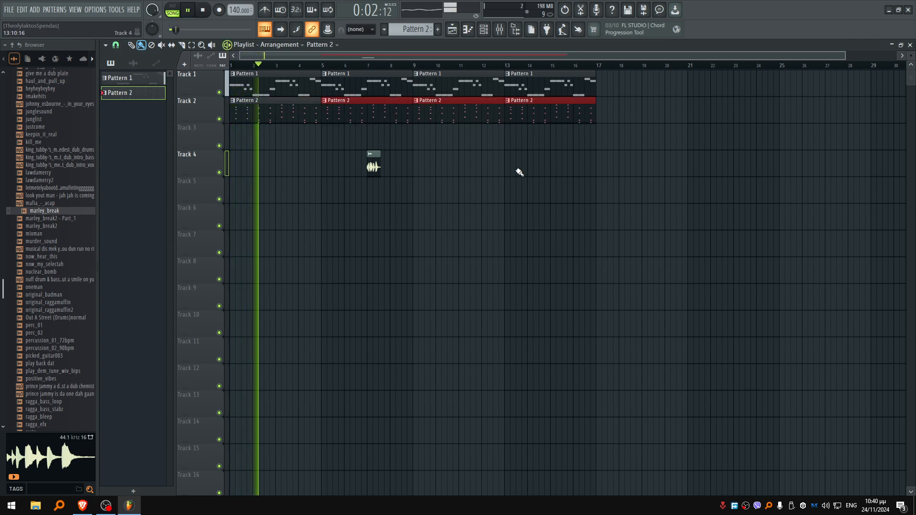
Step: Create a new Pattern 3 for the Trumpet and place it on Track 3 of the playlist
key(F6)
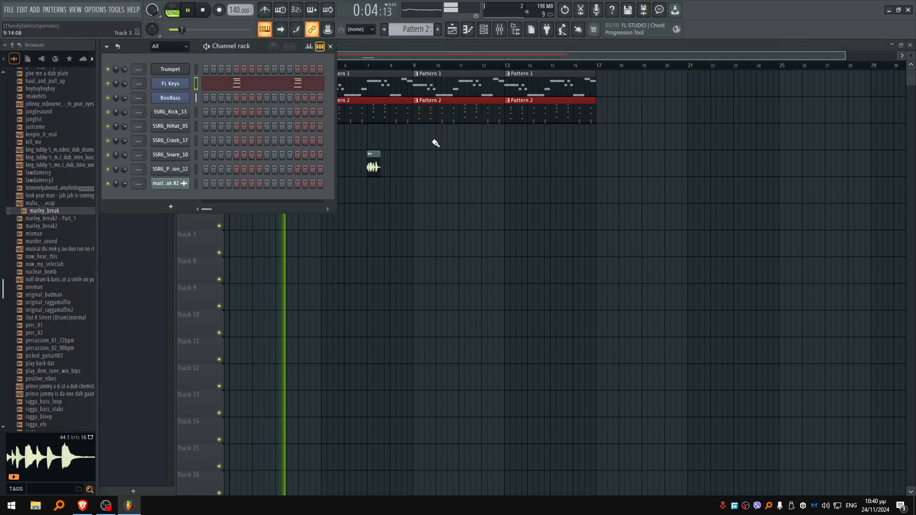
key(F4)
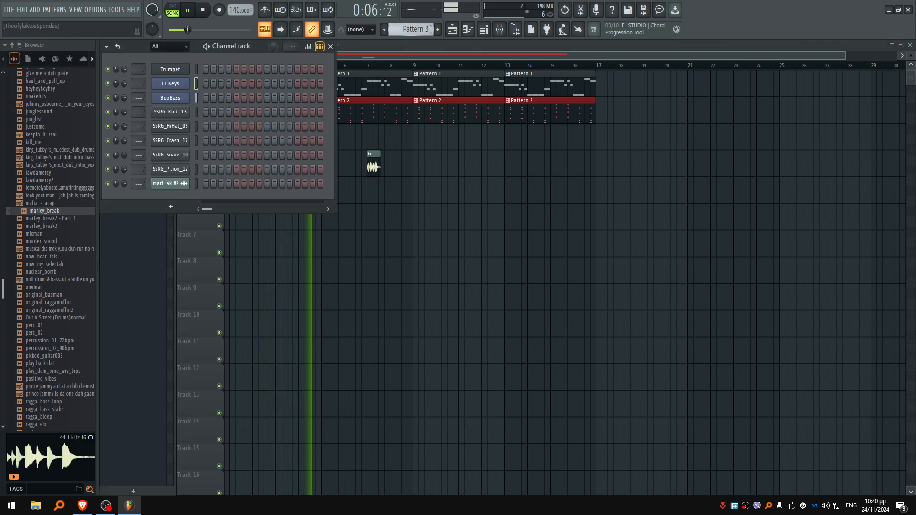
right_click(196, 68)
click(196, 67)
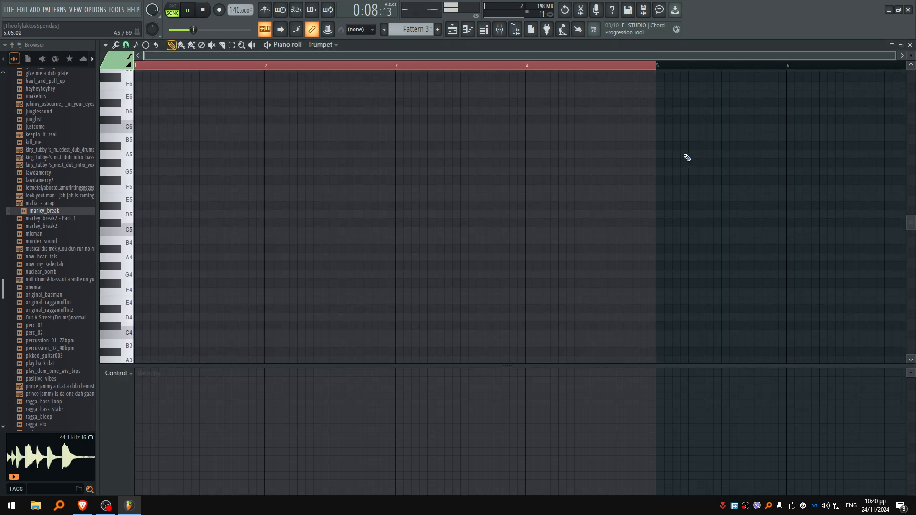
key(F5)
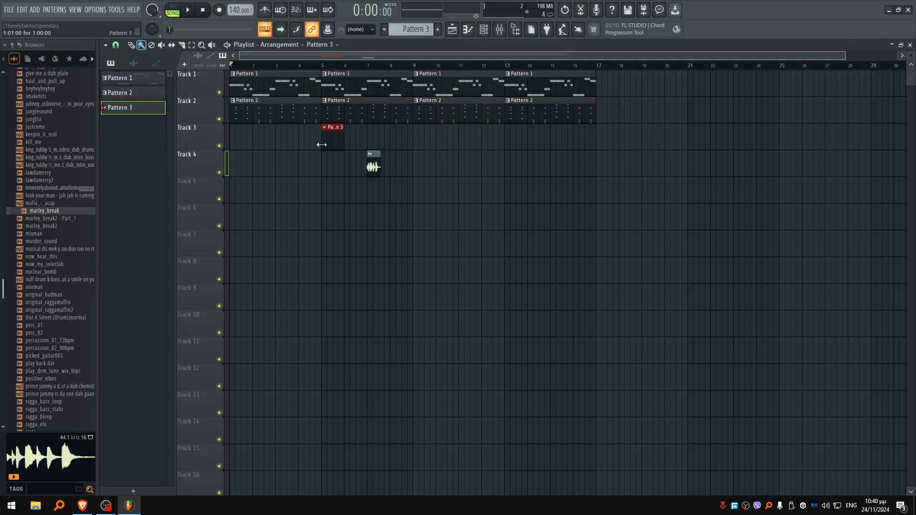
Step: Open the Trumpet channel of Pattern 3 in the piano roll and audition its keys
key(F6)
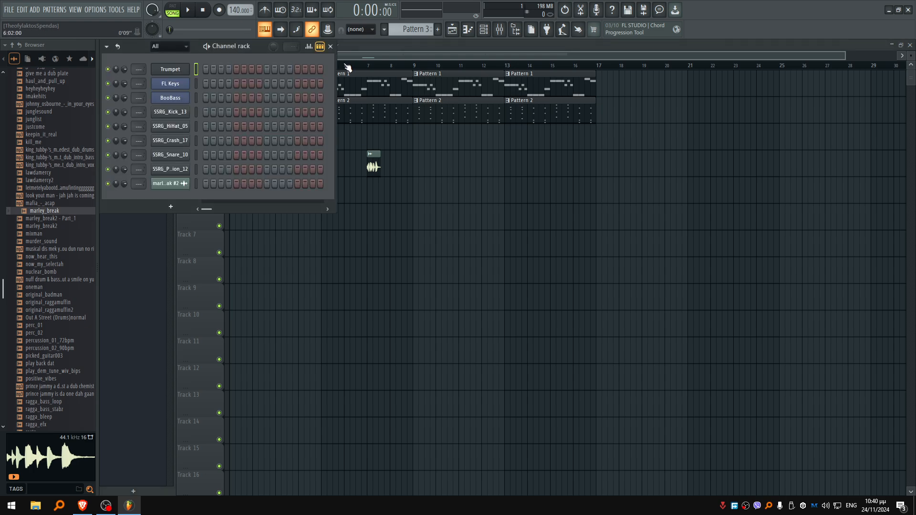
right_click(190, 70)
click(193, 70)
right_click(195, 71)
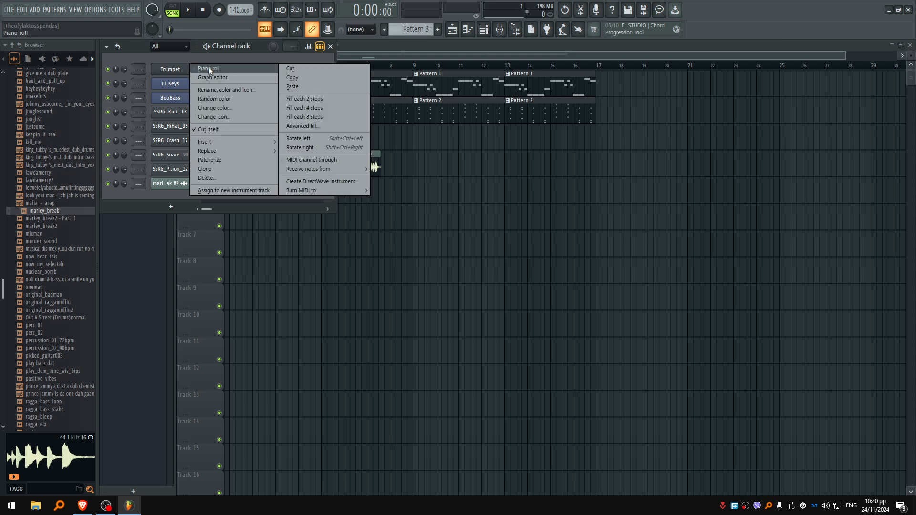
click(208, 67)
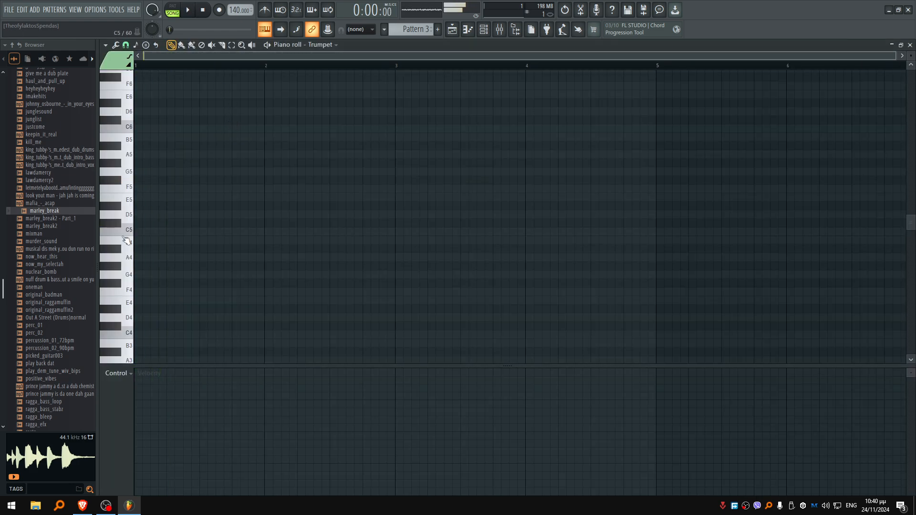
scroll(127, 241, down, 2)
Step: Lower the Trumpet's Sytrus master volume and reposition its X/Y modulation point while auditioning C5
key(F6)
click(170, 69)
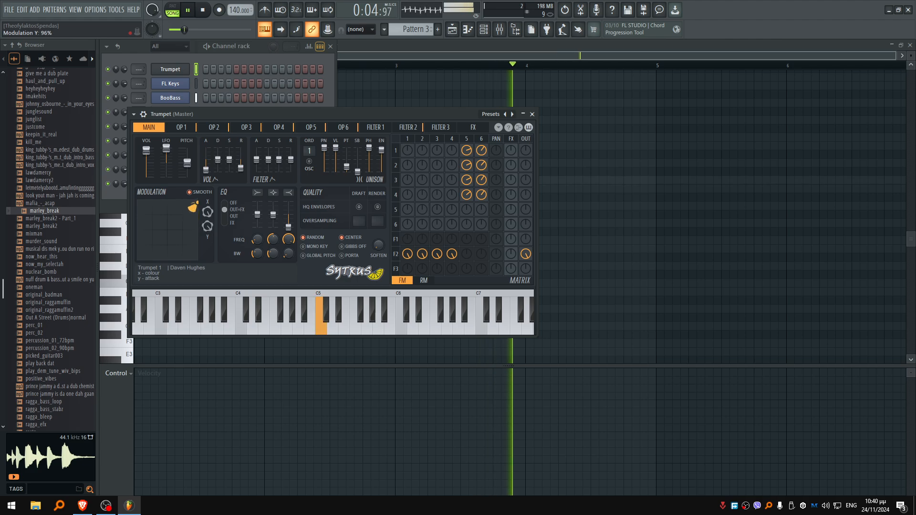
drag(196, 203, 194, 213)
drag(147, 150, 146, 168)
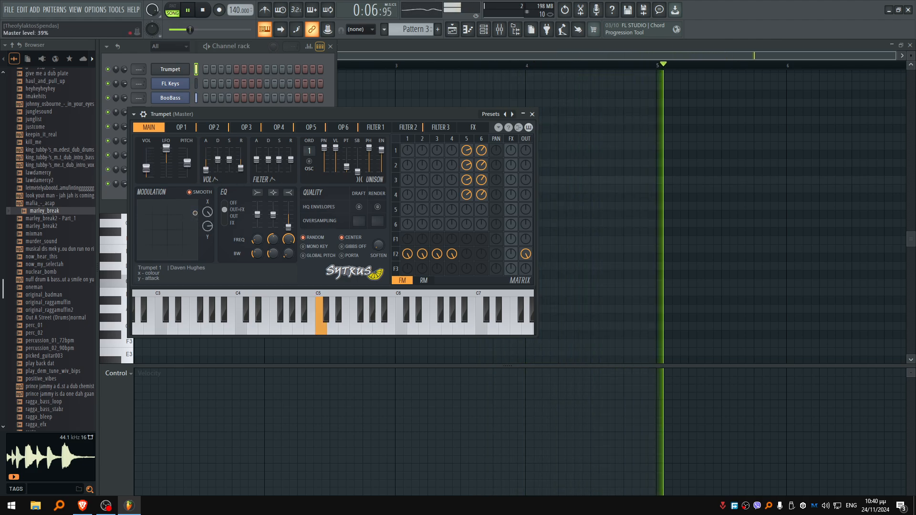
drag(196, 214, 179, 229)
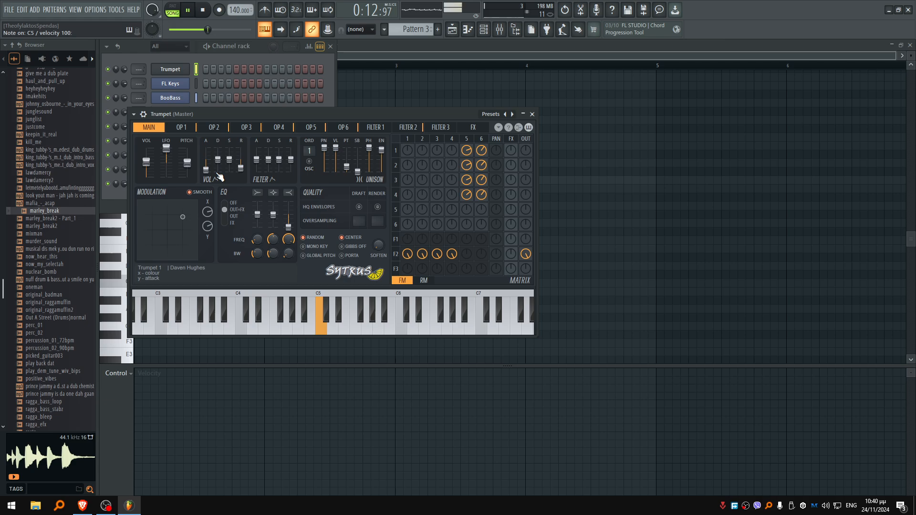
click(447, 82)
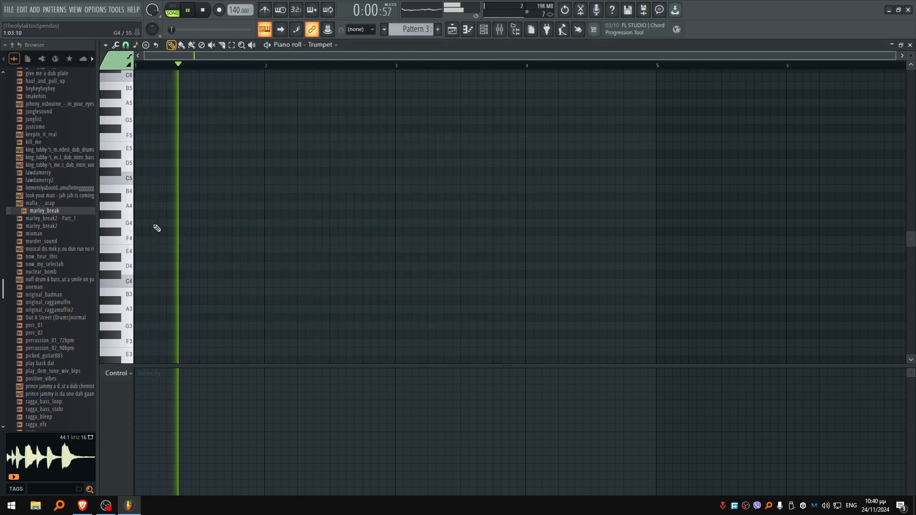
Step: Draw a two-step C5 trumpet note at the start of bar 1 and audition it
key(space)
key(space)
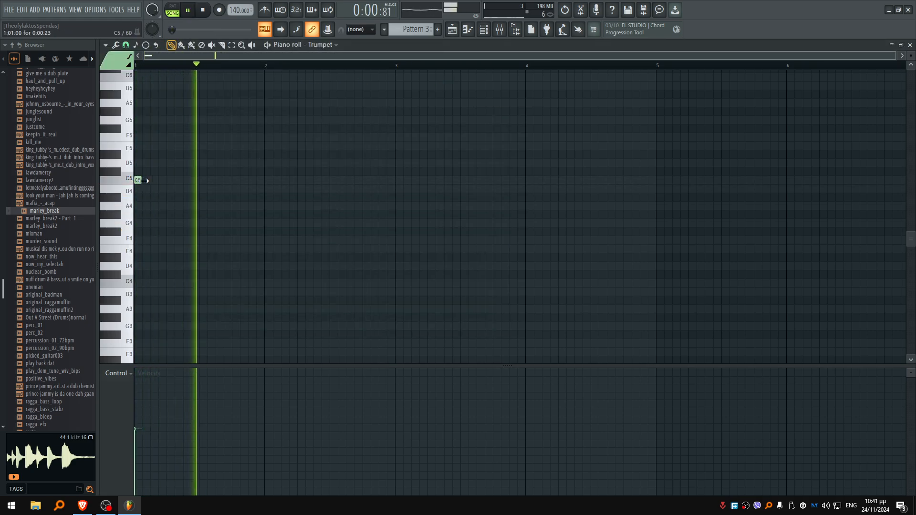
drag(141, 179, 153, 180)
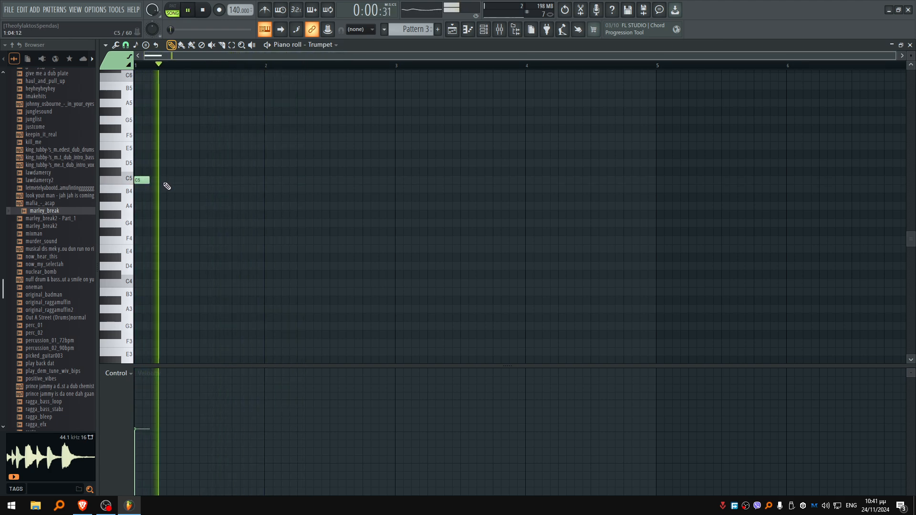
key(space)
key(space)
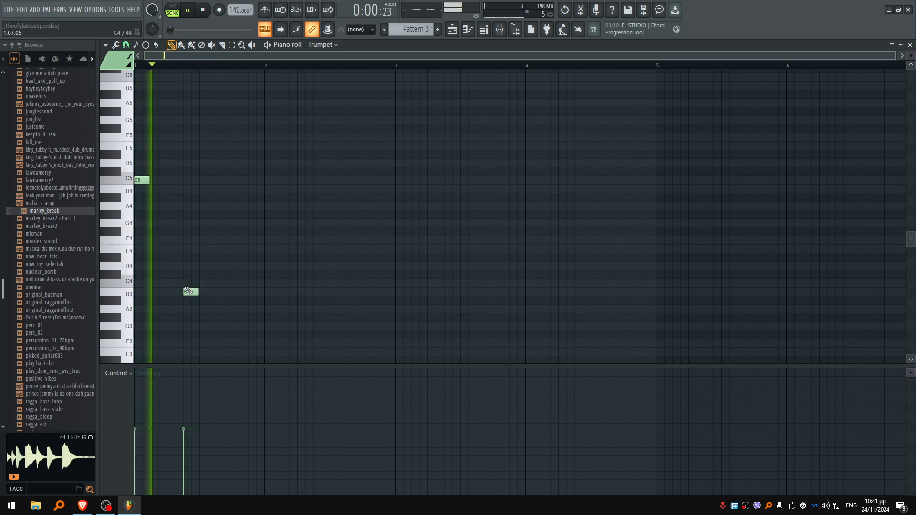
Step: Draw a rising run of half-step C4, D#4, G4 and A#4 notes from step 7 of bar 1, removing the extra G4 after it
drag(187, 291, 191, 285)
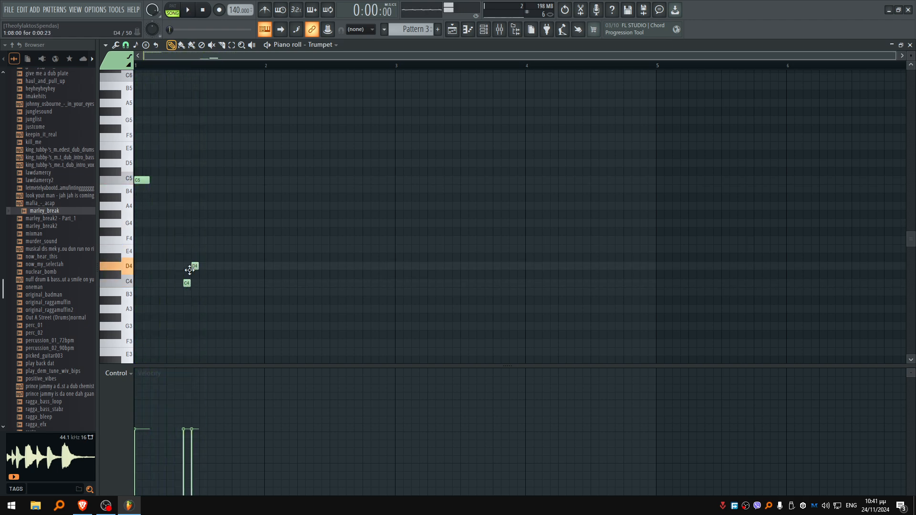
drag(192, 215, 200, 216)
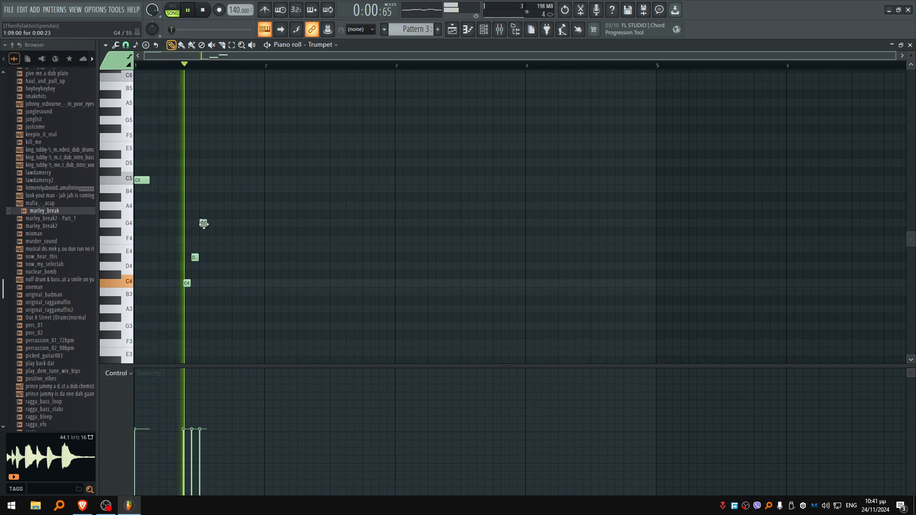
scroll(371, 244, up, 2)
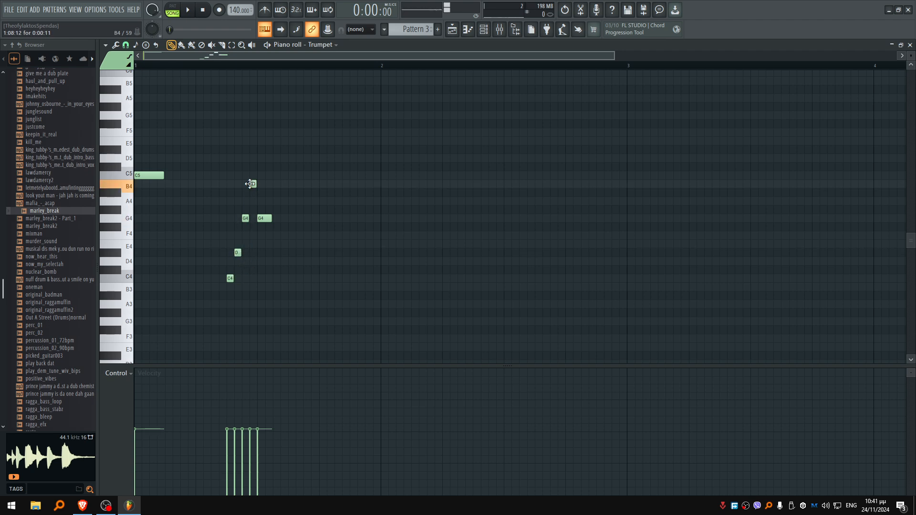
key(space)
right_click(263, 219)
key(space)
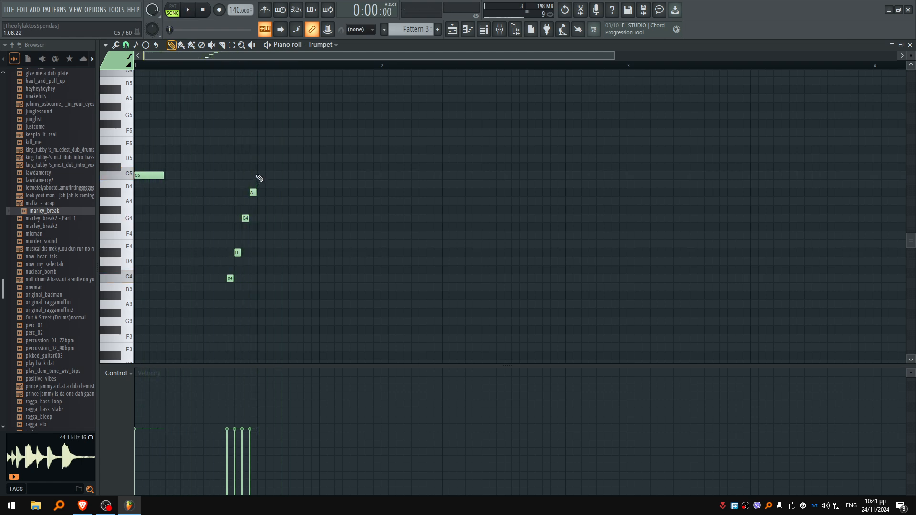
Step: Continue the trumpet line in bar 1 with C5 notes on steps 9, 11 and 13 and an A#4 on step 15
click(259, 176)
key(space)
drag(265, 176, 341, 178)
click(321, 178)
click(334, 176)
key(space)
click(350, 206)
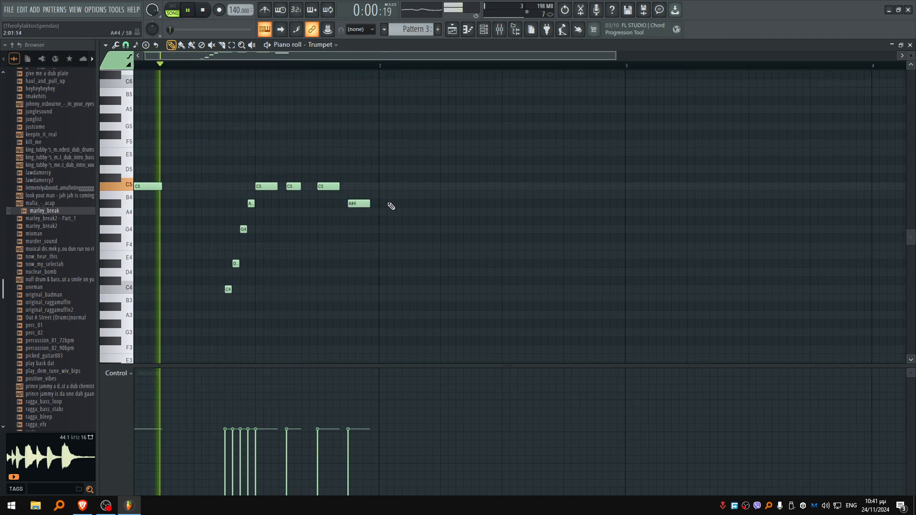
key(space)
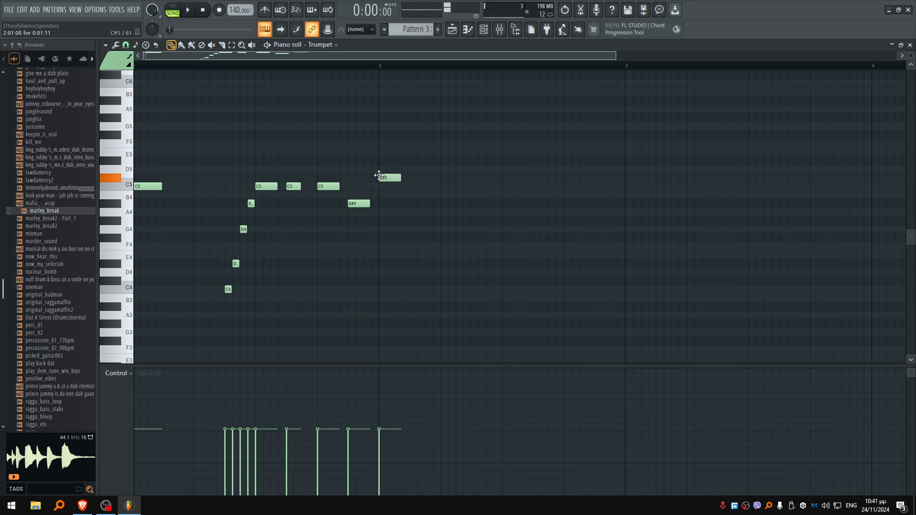
Step: Draw a D5 with a D#5 slide note over it at the start of bar 2, followed by 3.5-step D5, C5 and A#4 notes
key(space)
drag(400, 169, 426, 161)
key(space)
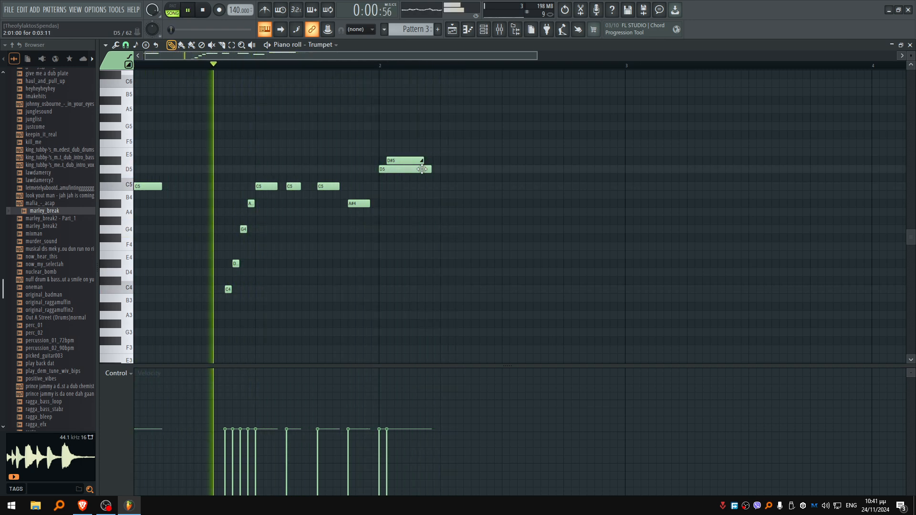
click(439, 169)
key(space)
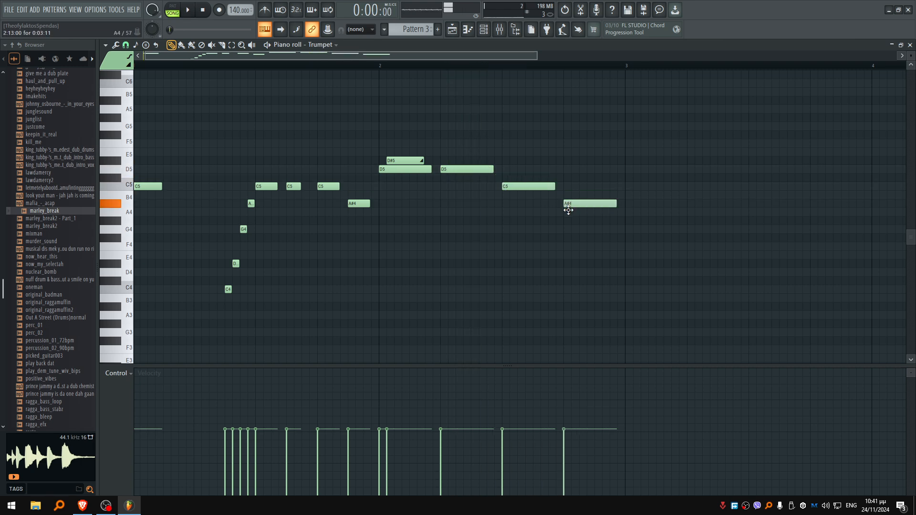
Step: Shorten the second D5 and the A#4 in bar 2 to 1.5 steps and split the C5 into two short notes
key(space)
scroll(467, 248, down, 3)
scroll(344, 195, up, 4)
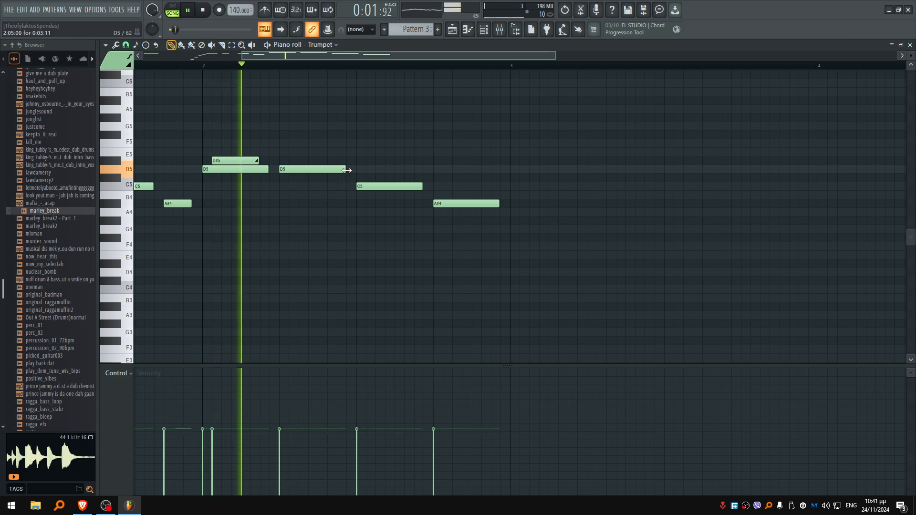
drag(346, 171, 333, 187)
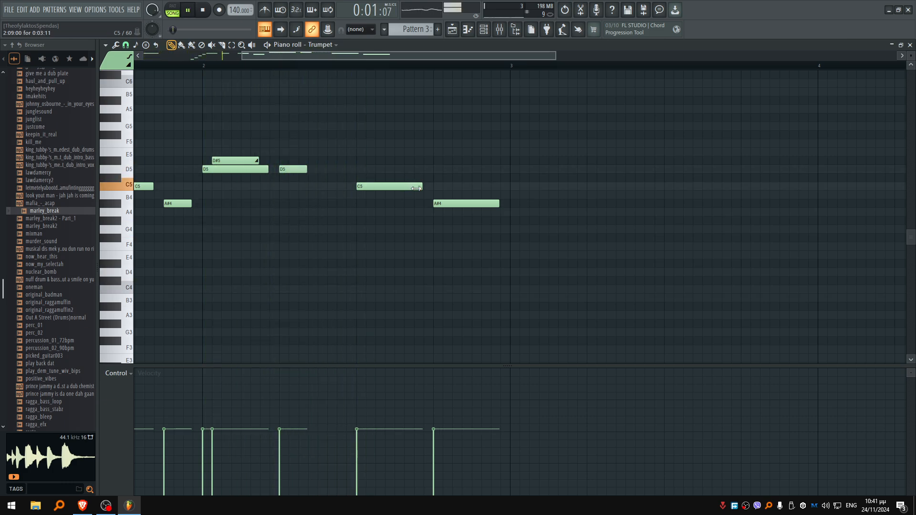
drag(416, 188, 403, 189)
drag(499, 204, 460, 231)
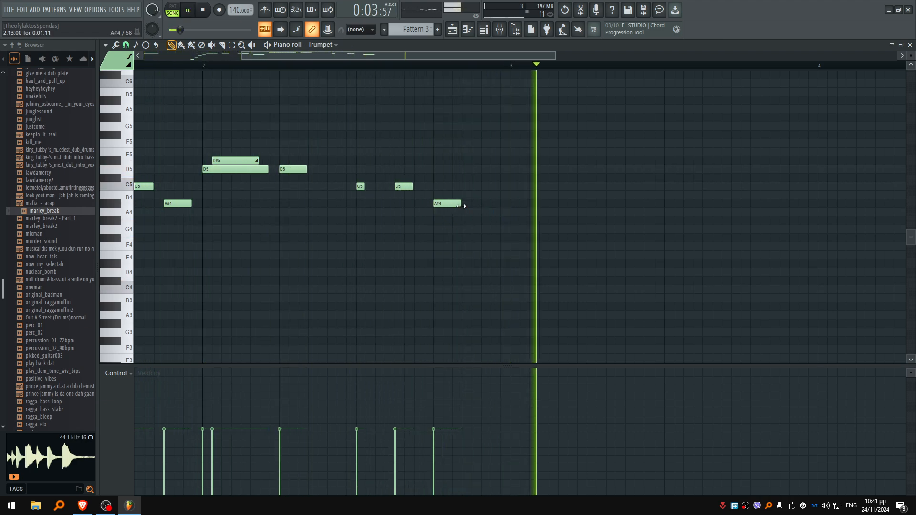
Step: Lengthen the two C5 notes in bar 2 to 1 and 1.5 steps and end the bar with half-step G4 and A#4 notes
drag(420, 190, 451, 207)
key(space)
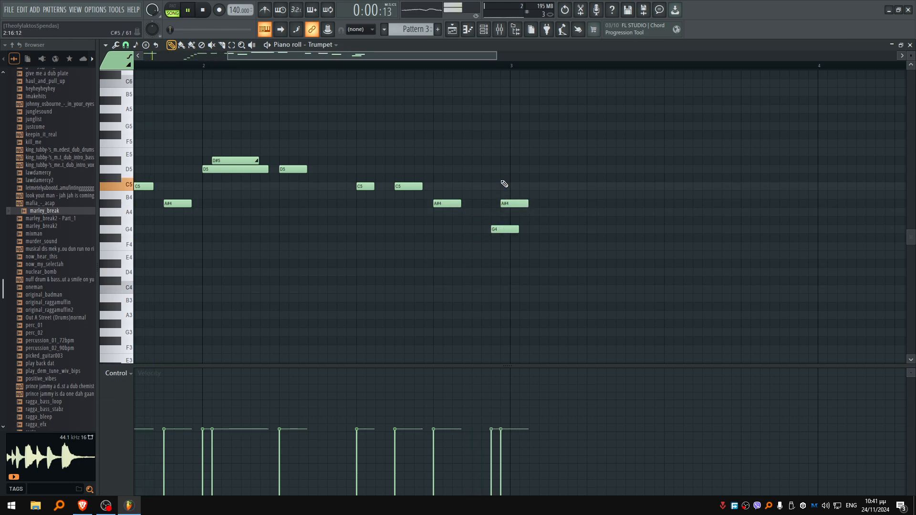
drag(518, 230, 499, 231)
Step: Duplicate the whole two-bar trumpet phrase into bars 3 and 4 and deselect the notes
key(ctrl+a)
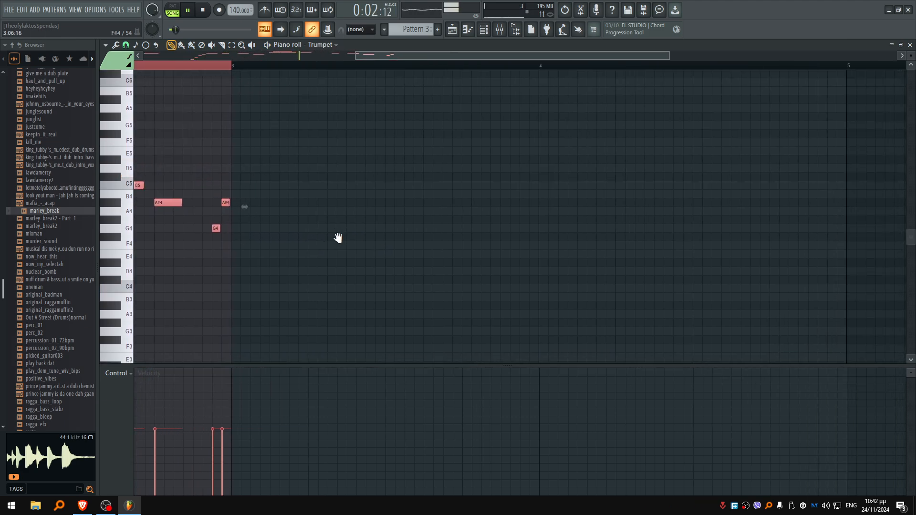
key(ctrl+b)
drag(221, 218, 431, 211)
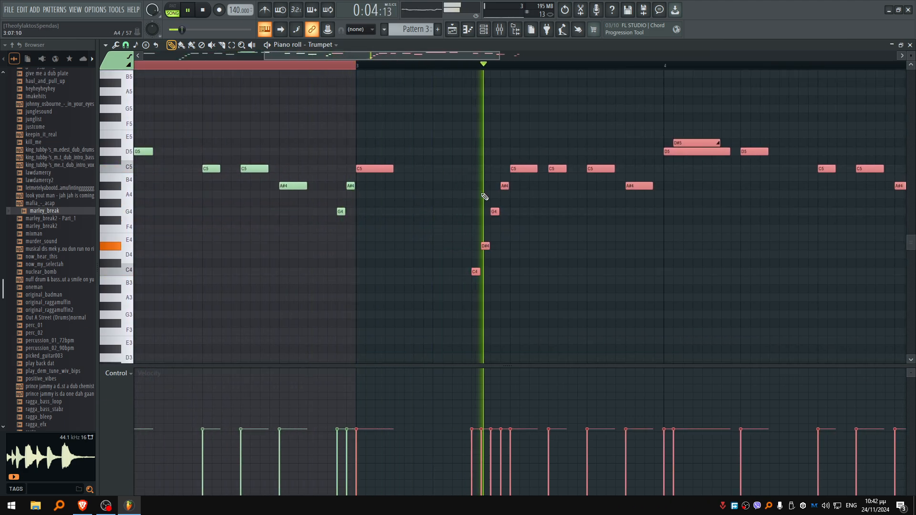
key(ctrl+d)
Step: Vary the copied phrase in bar 4 with an F5 on step 7 and one-step G5 notes on steps 9, 11 and 13
drag(647, 237, 364, 250)
drag(536, 184, 488, 199)
key(space)
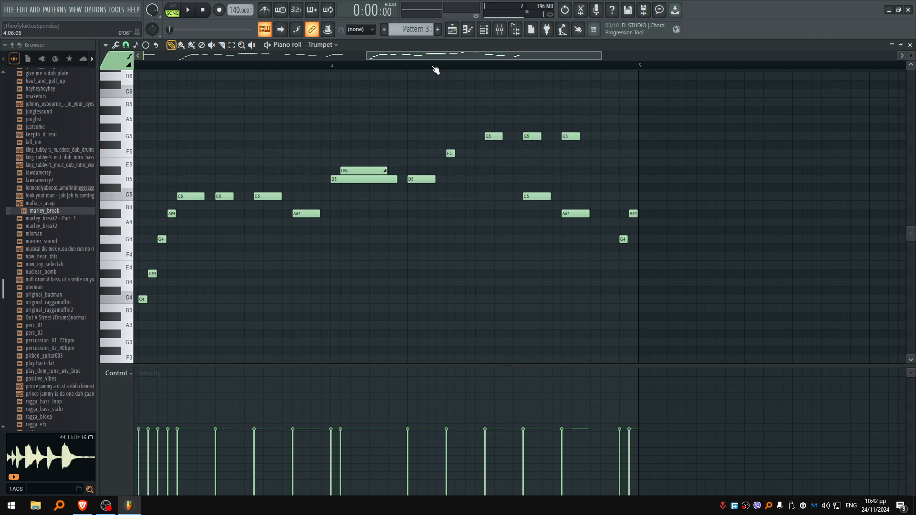
Step: Delete the leftover C5, G4 and two A#4 notes from bar 4 and add a one-step D5 on step 15
click(433, 67)
key(space)
right_click(535, 197)
right_click(573, 213)
right_click(634, 214)
right_click(624, 239)
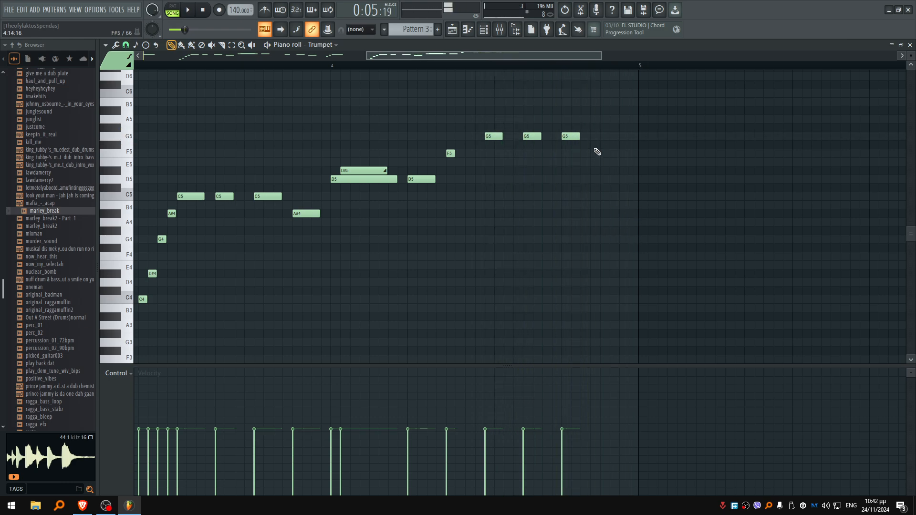
scroll(495, 239, down, 3)
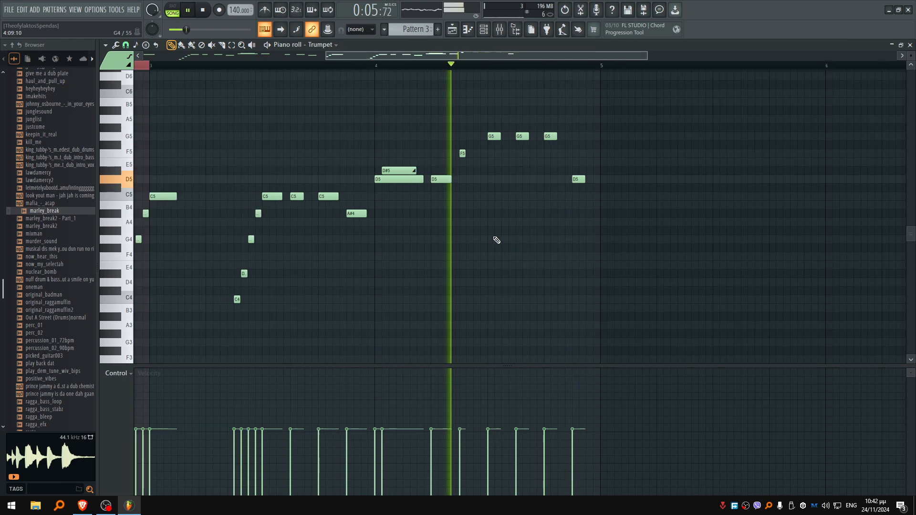
Step: Duplicate the Pattern 3 clip on Track 3 into bars 5 to 8 and play the arrangement
key(F5)
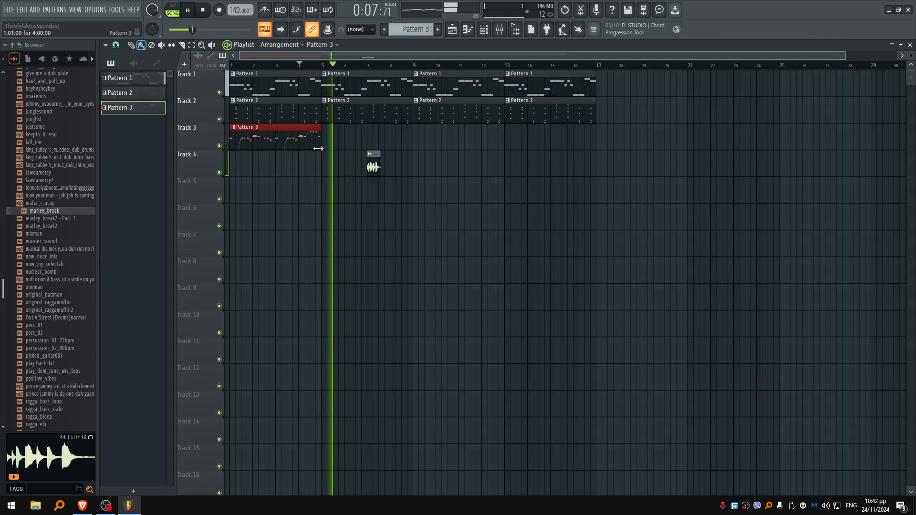
key(ctrl+b)
key(space)
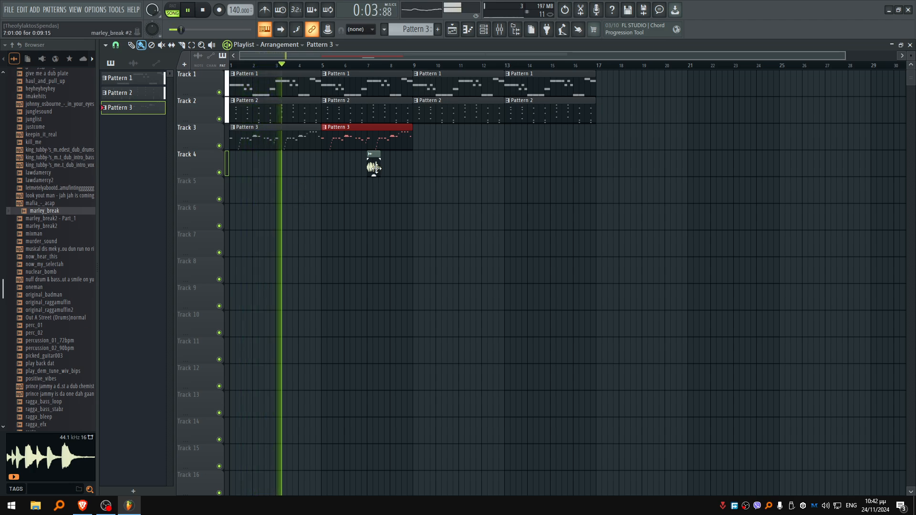
Step: Lower the long D5 at the start of bar 4 to G4 and move its slide note to A#4 on step 2
key(F7)
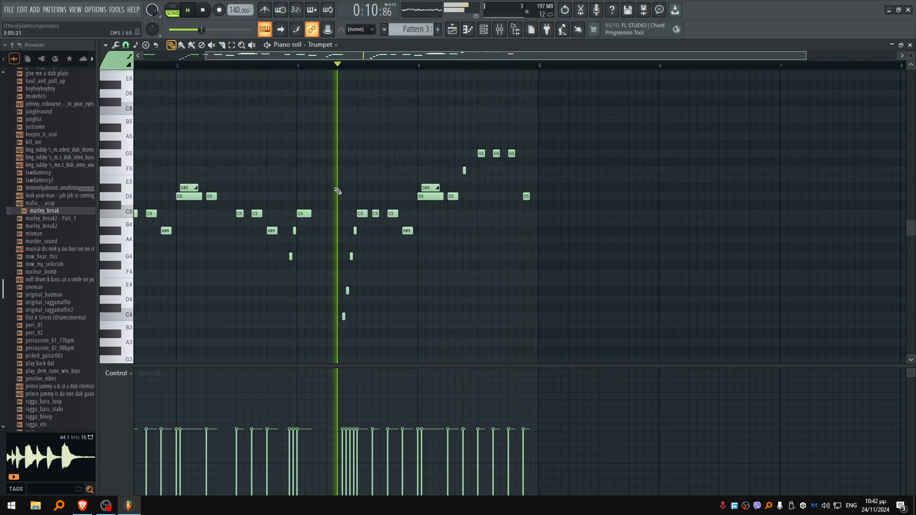
scroll(340, 193, up, 2)
key(space)
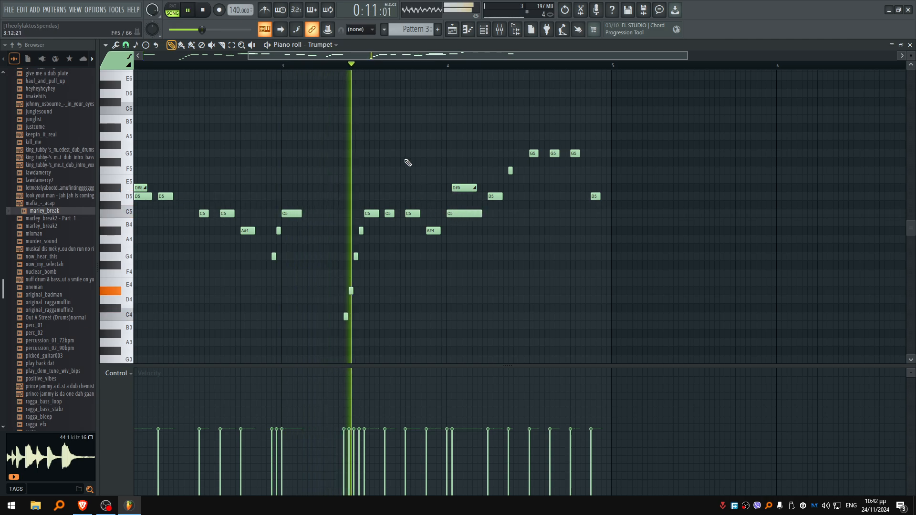
key(space)
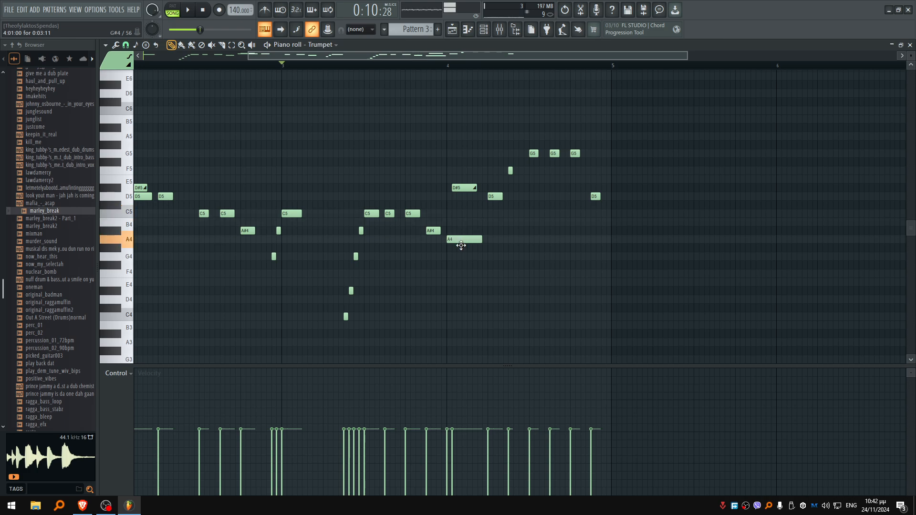
drag(461, 257, 462, 259)
key(space)
drag(465, 191, 465, 234)
key(space)
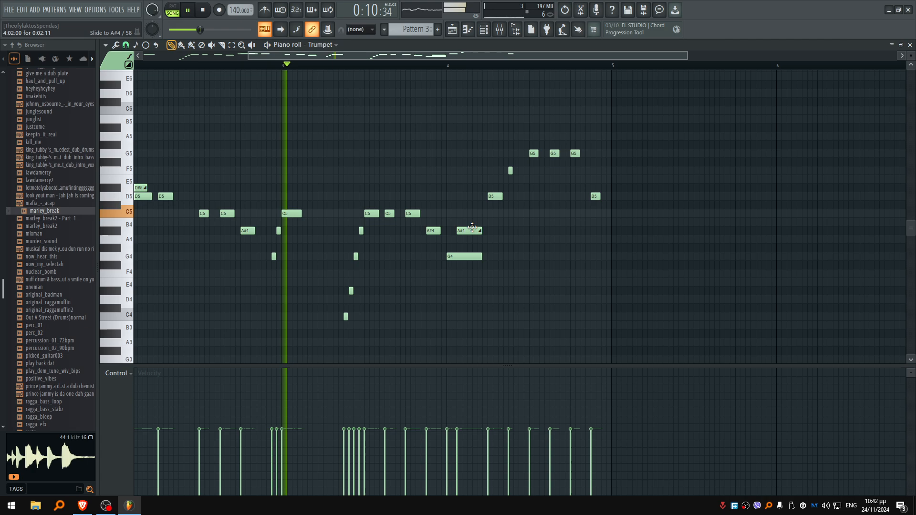
Step: Lower the short D5 on step 5 of bar 4 to G4 and the F5 on step 7 to C5
key(space)
click(448, 66)
key(space)
key(space)
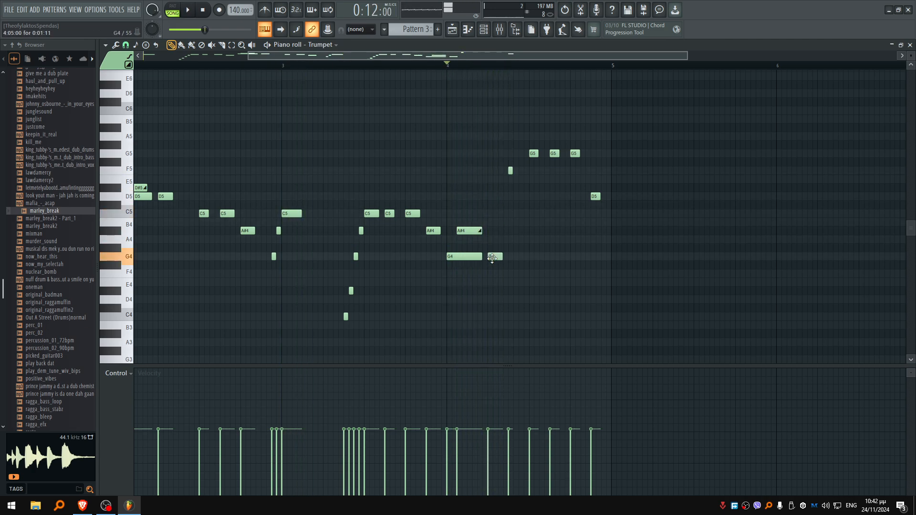
key(space)
key(space)
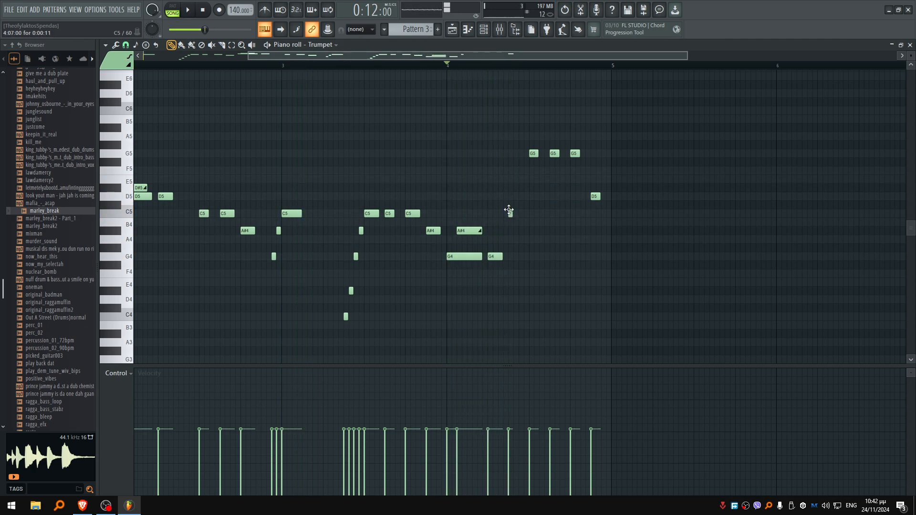
key(space)
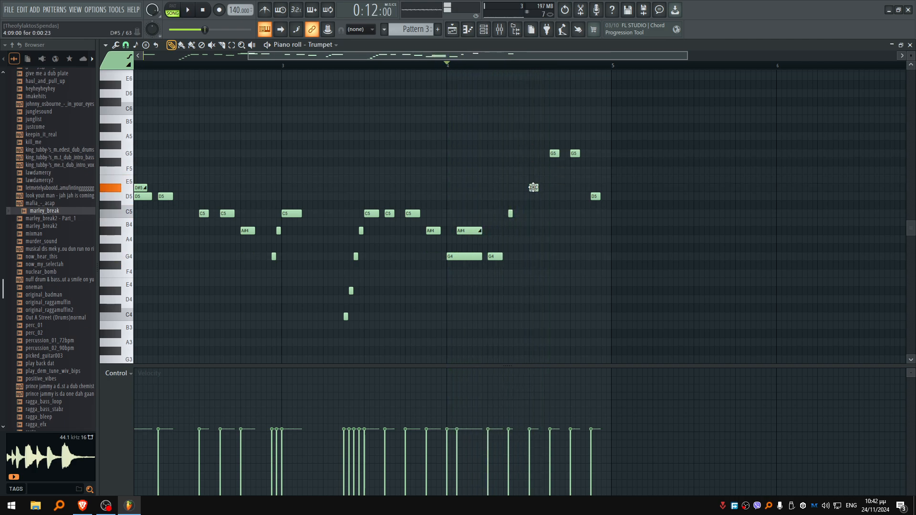
Step: Repitch the ending of bar 4 to D#5 on step 9, F5 on step 13 and D#5 on step 15
click(533, 187)
key(space)
key(space)
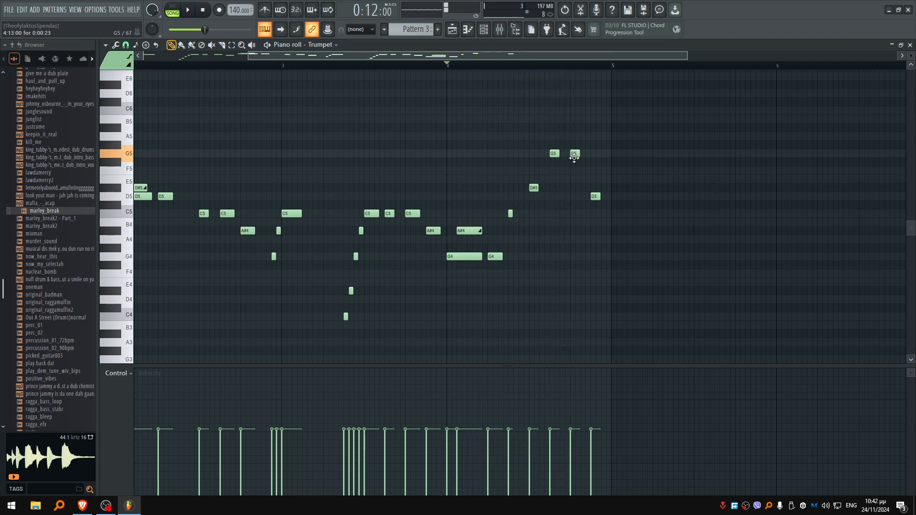
key(space)
drag(594, 196, 595, 184)
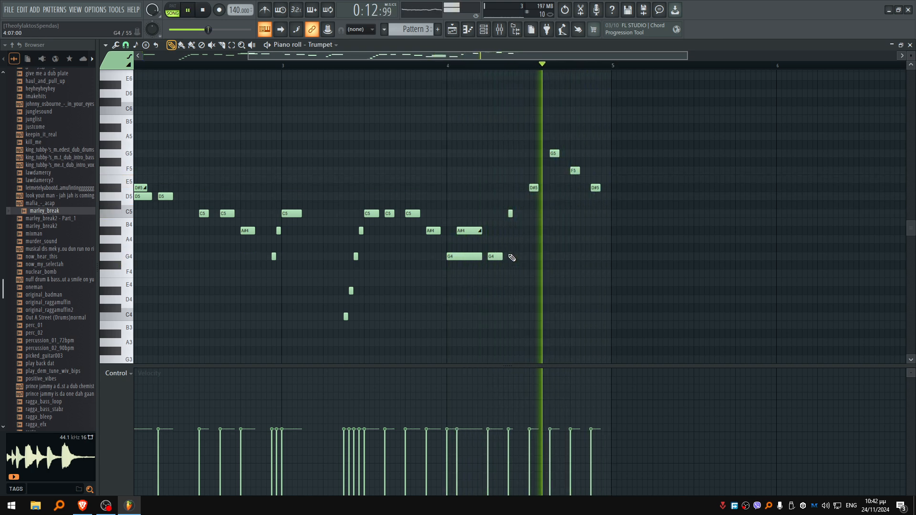
Step: Play the arrangement and move the marley_break #2 clip on Track 4 to the second beat of bar 8
key(F5)
key(space)
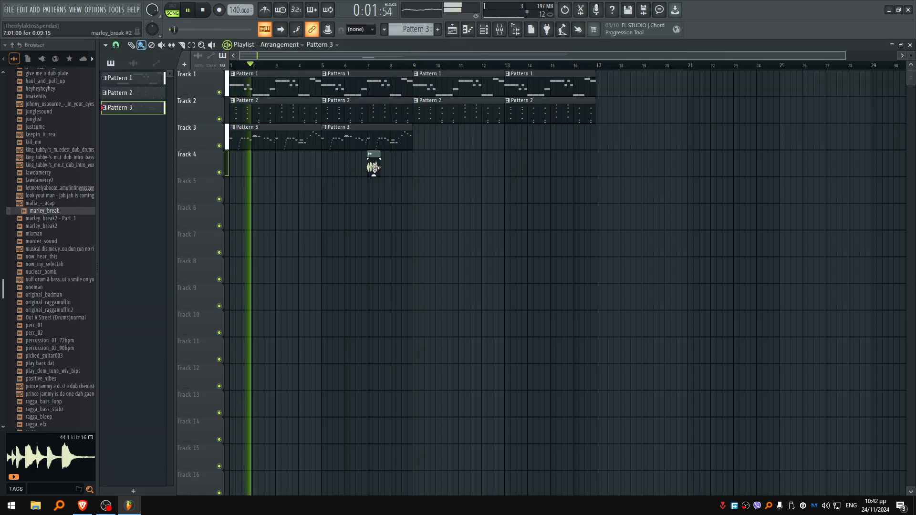
drag(373, 167, 405, 169)
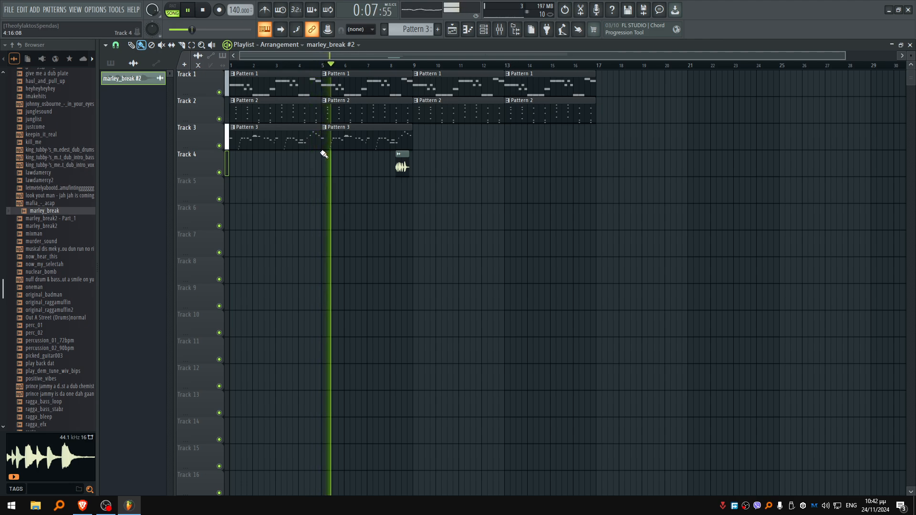
scroll(368, 168, up, 3)
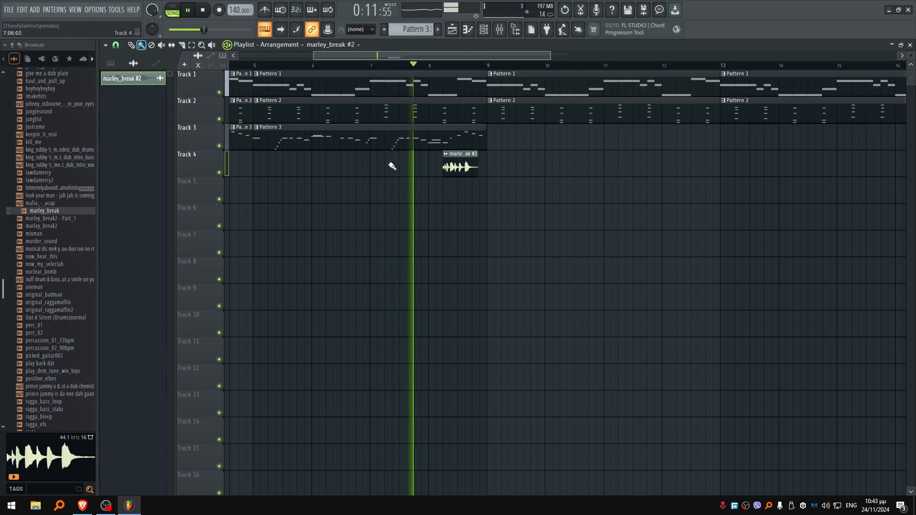
Step: Open the Trumpet's Sytrus settings, audition its modulation while playing, and set the master pitch to -12 semitones
key(F6)
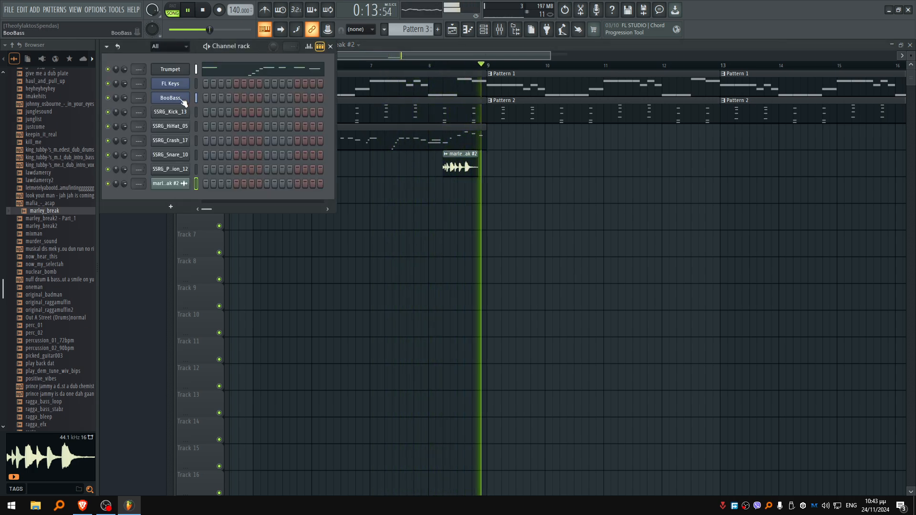
key(space)
click(176, 68)
drag(549, 196, 692, 208)
key(space)
key(F6)
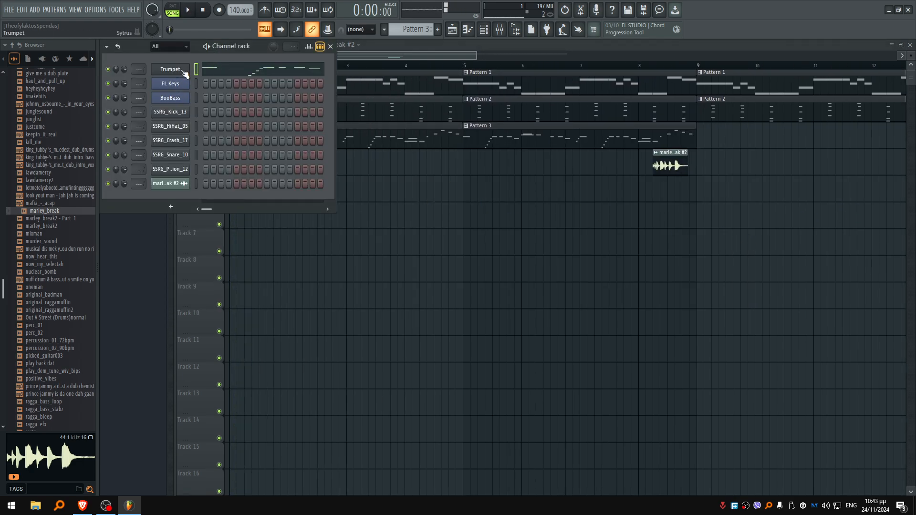
click(175, 71)
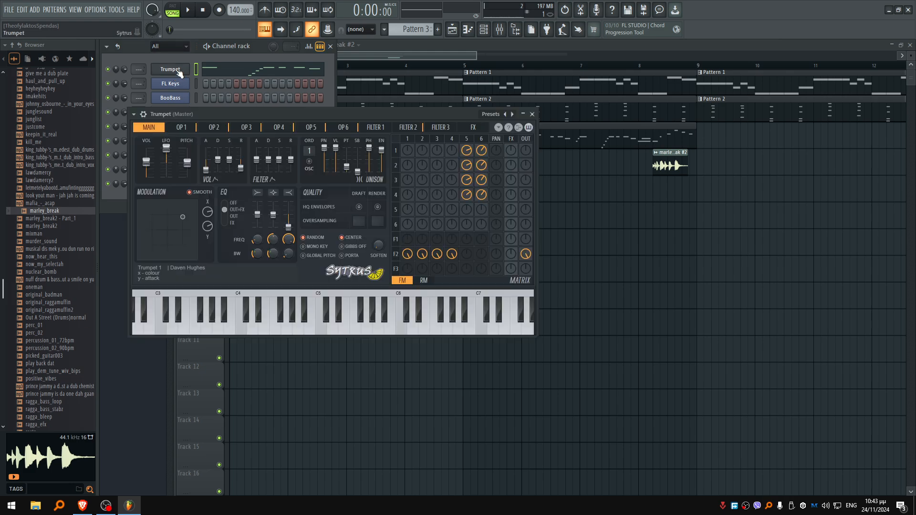
drag(191, 221, 184, 204)
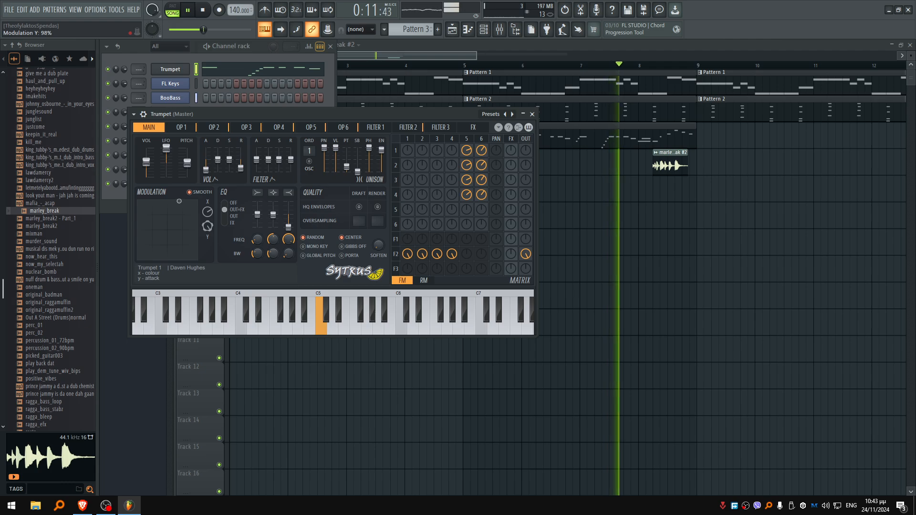
key(space)
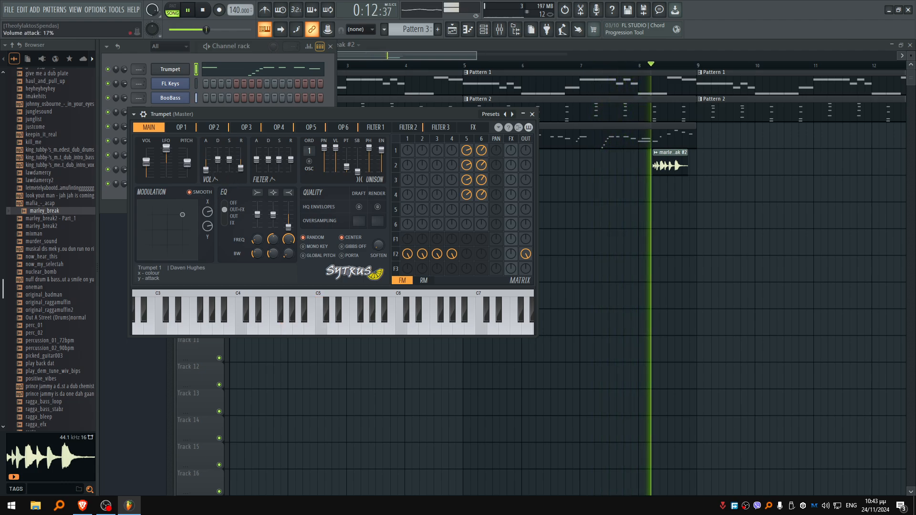
key(space)
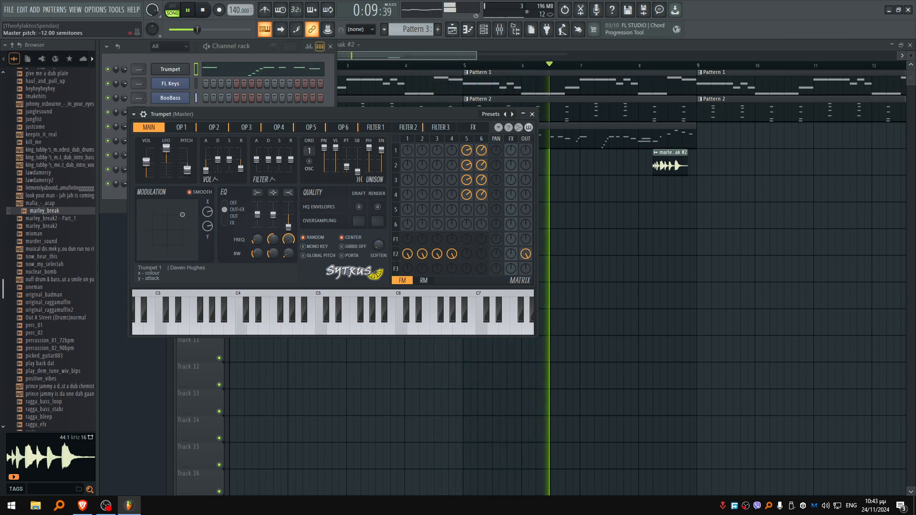
key(space)
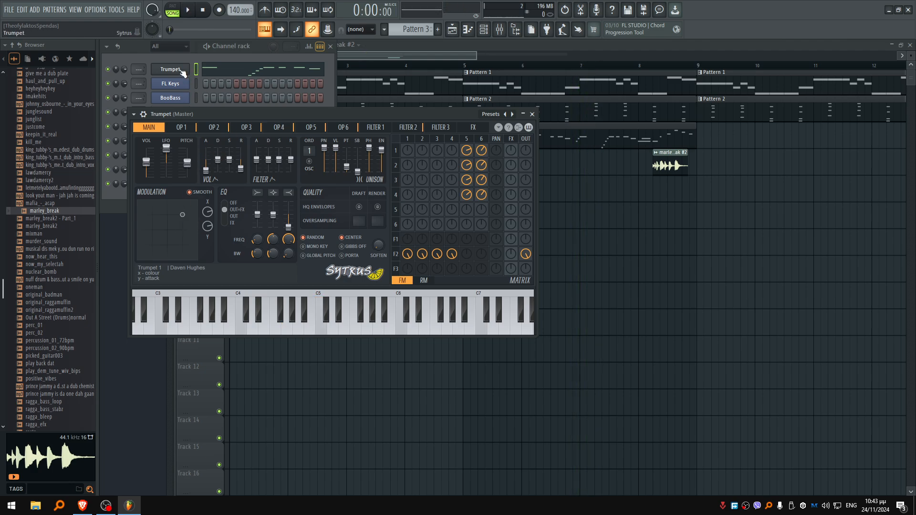
Step: Route all nine channels to their own mixer tracks, from Trumpet on 1 to marley_break #2 on 9
key(F9)
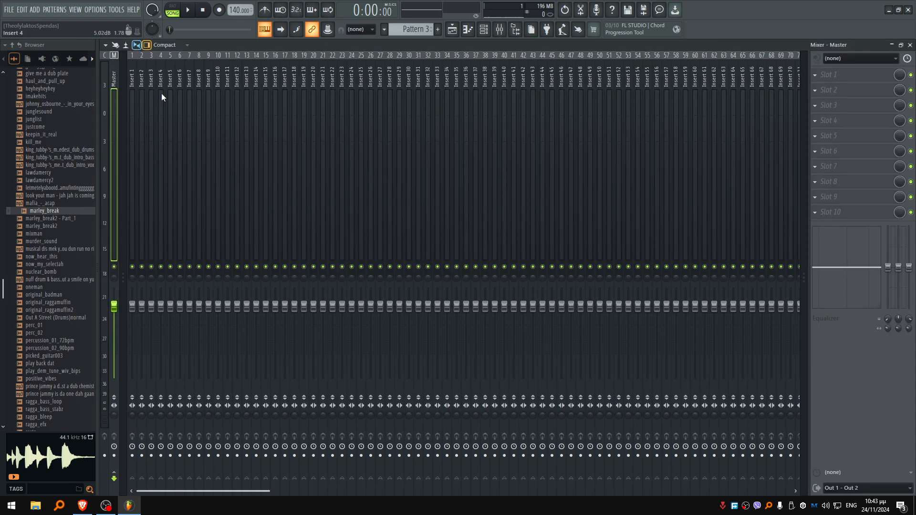
key(F6)
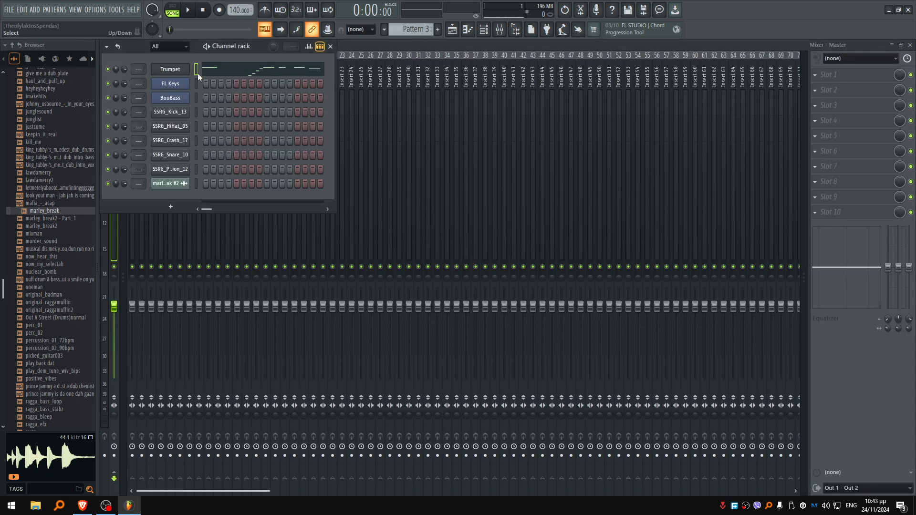
key(F6)
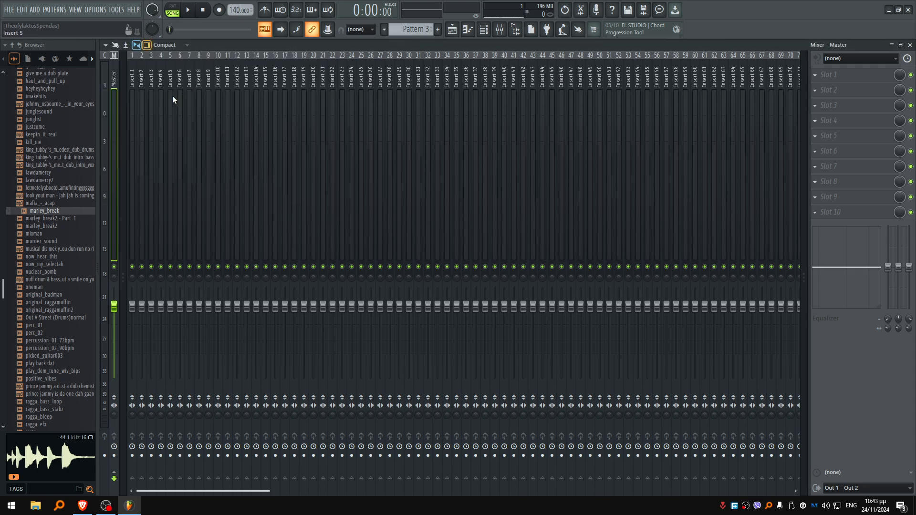
right_click(133, 85)
click(258, 177)
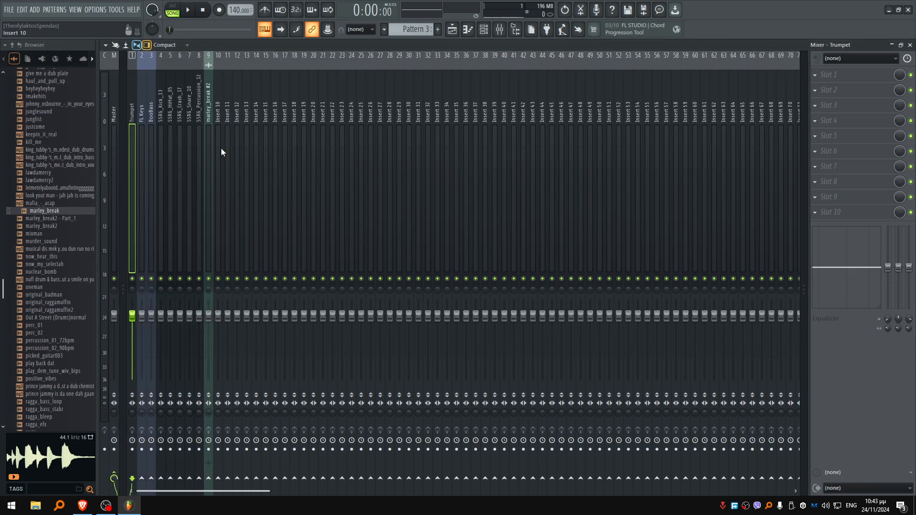
Step: Create Pattern 4 with an SSRG_Kick_13 hit on step 1 and place it on Track 5 at bar 9
key(F5)
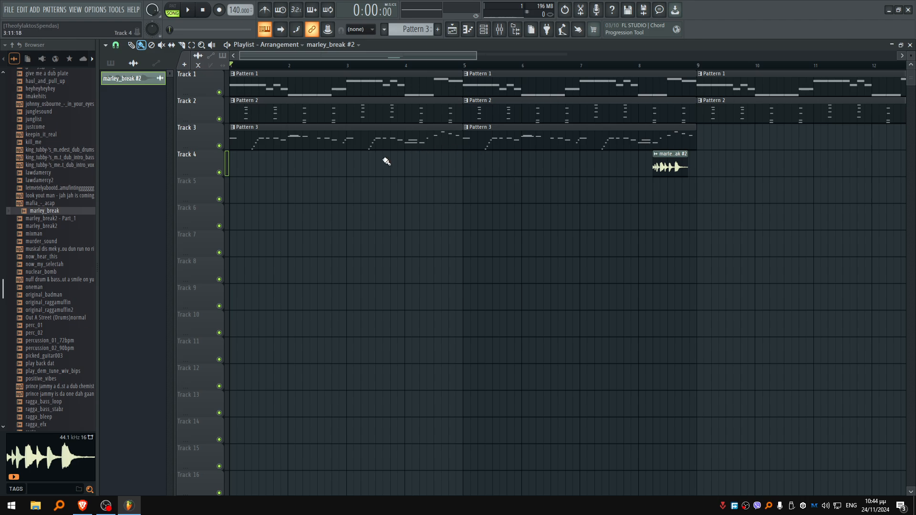
key(F6)
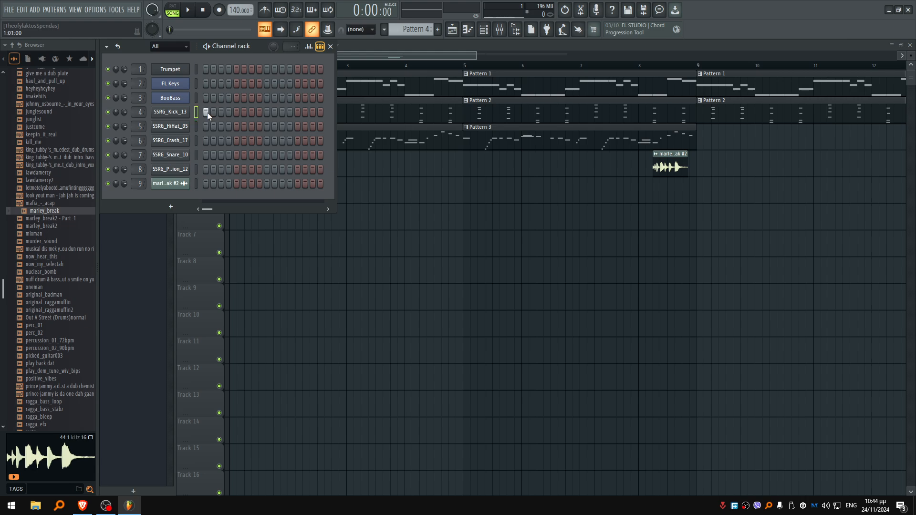
key(F6)
key(space)
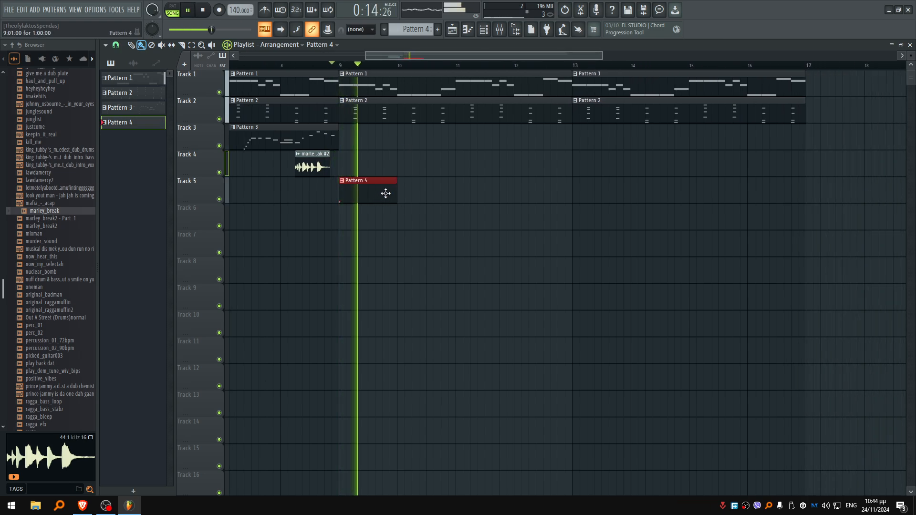
Step: Create Pattern 5 with a single snare hit and repeat its one-bar clip along Track 6, from bar 9 step 9 through bar 16
key(F6)
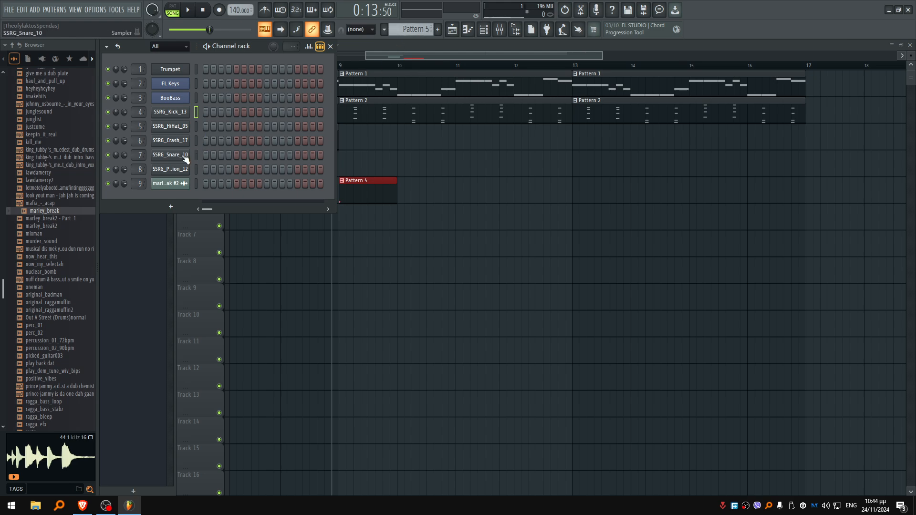
key(F6)
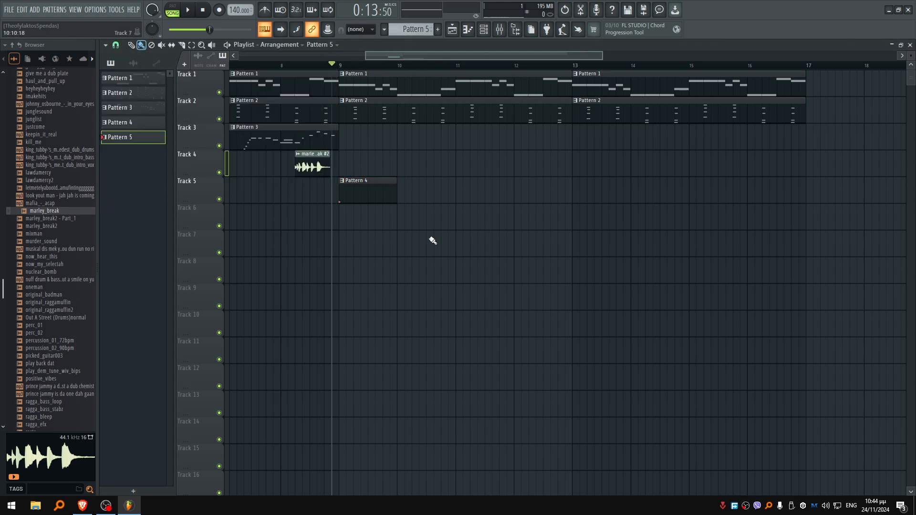
key(space)
click(370, 219)
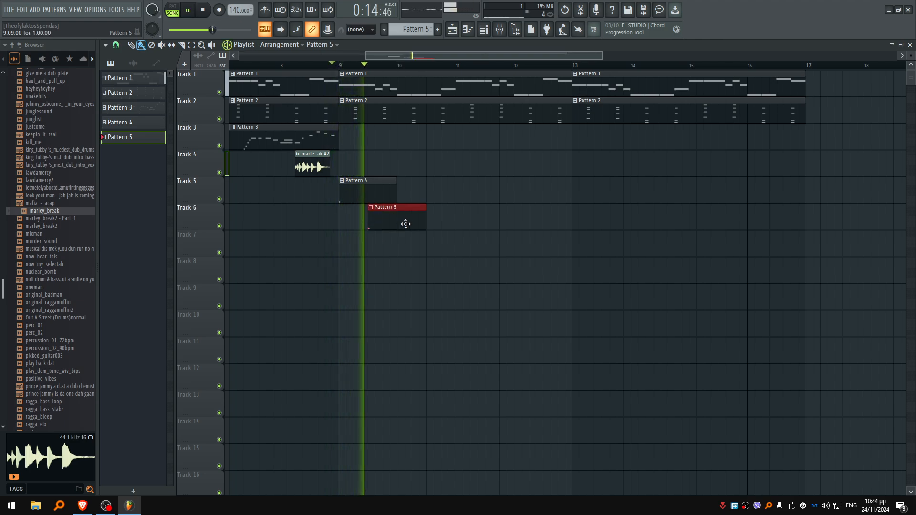
click(432, 224)
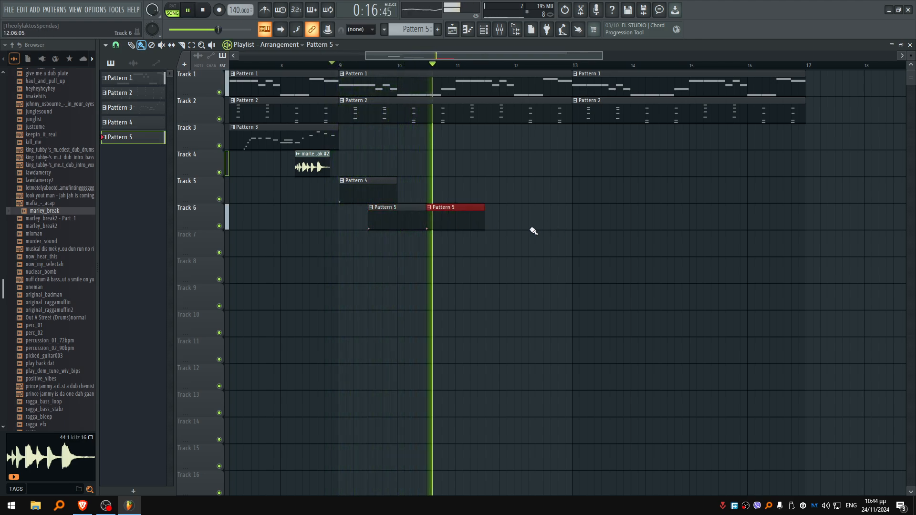
drag(492, 225, 798, 225)
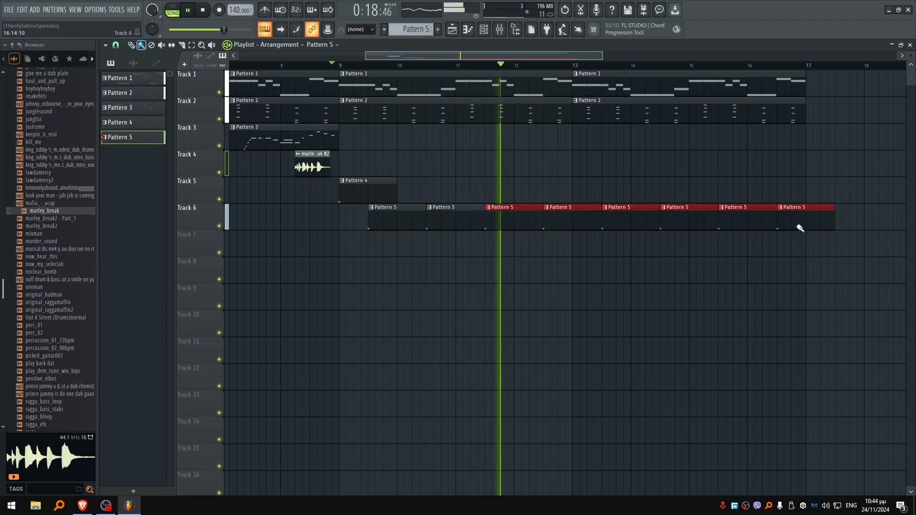
Step: Shorten all eight Pattern 5 clips on Track 6 to half a bar each
key(space)
drag(853, 205, 420, 256)
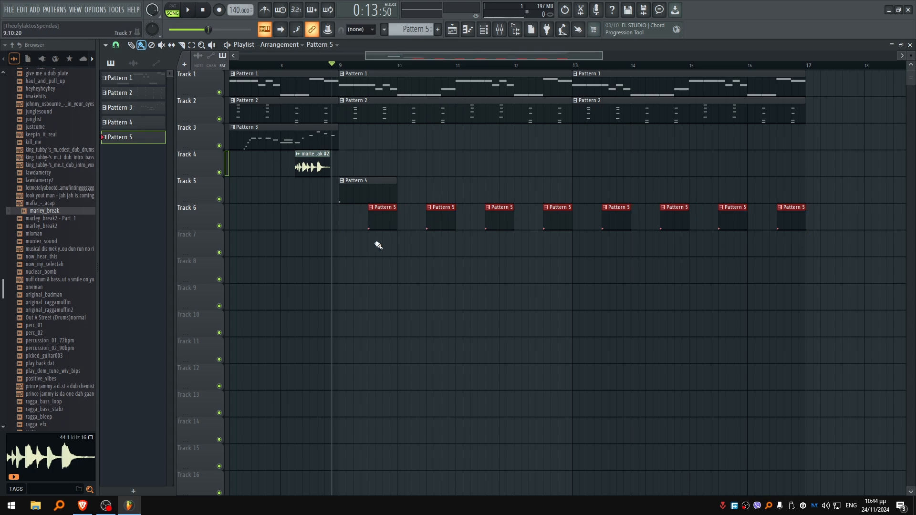
drag(351, 233, 814, 246)
drag(377, 221, 364, 221)
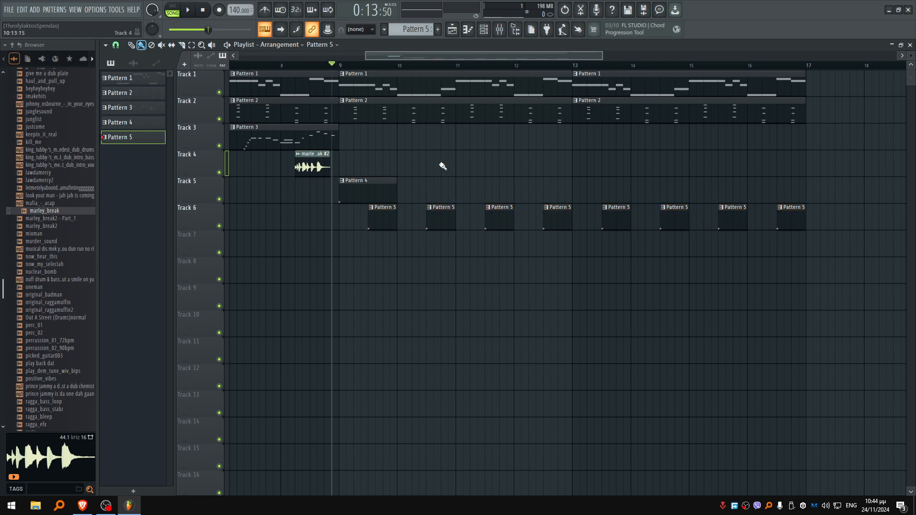
Step: Shorten the Pattern 4 clip on Track 5 to half a bar and repeat it at the start of every bar through bar 16
drag(374, 199, 367, 200)
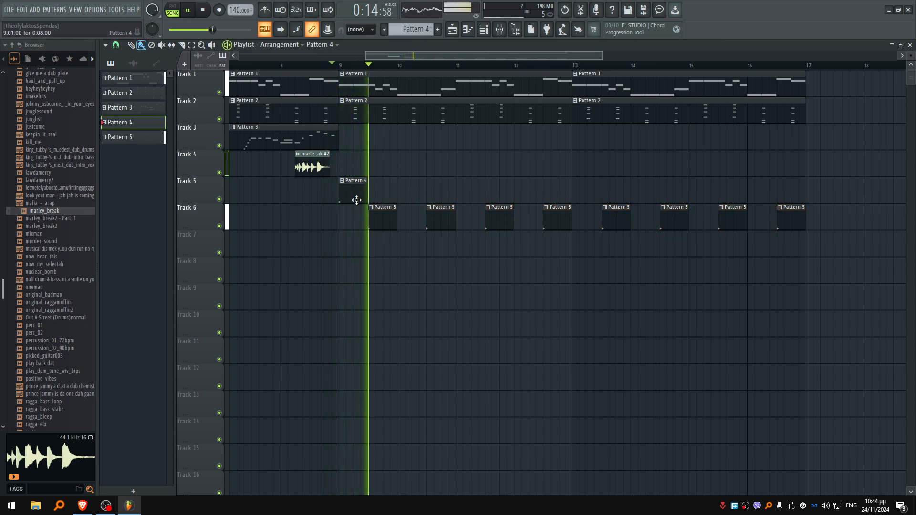
click(356, 201)
click(400, 200)
click(461, 199)
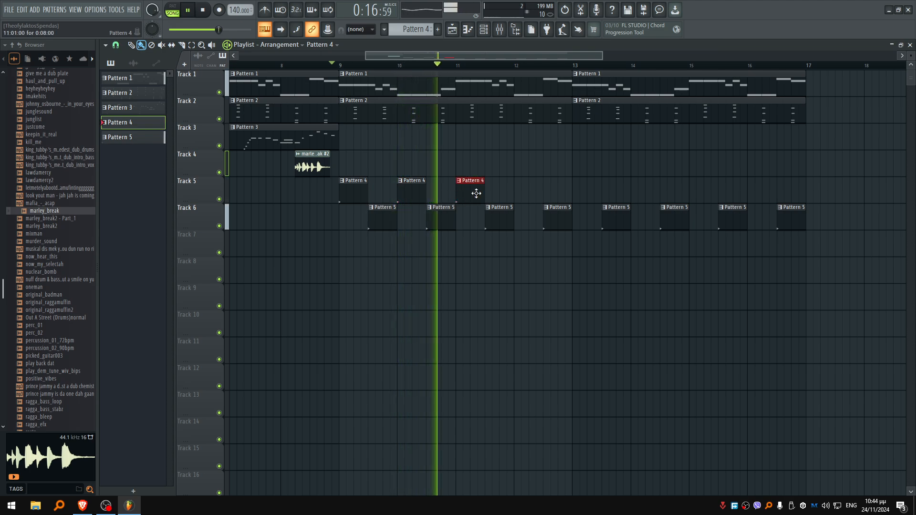
click(521, 199)
click(581, 195)
click(637, 197)
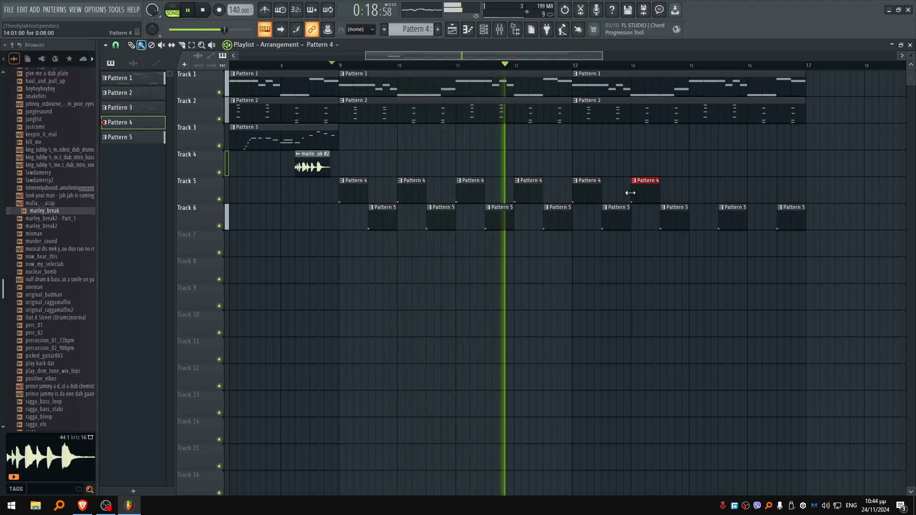
click(696, 198)
click(753, 197)
key(space)
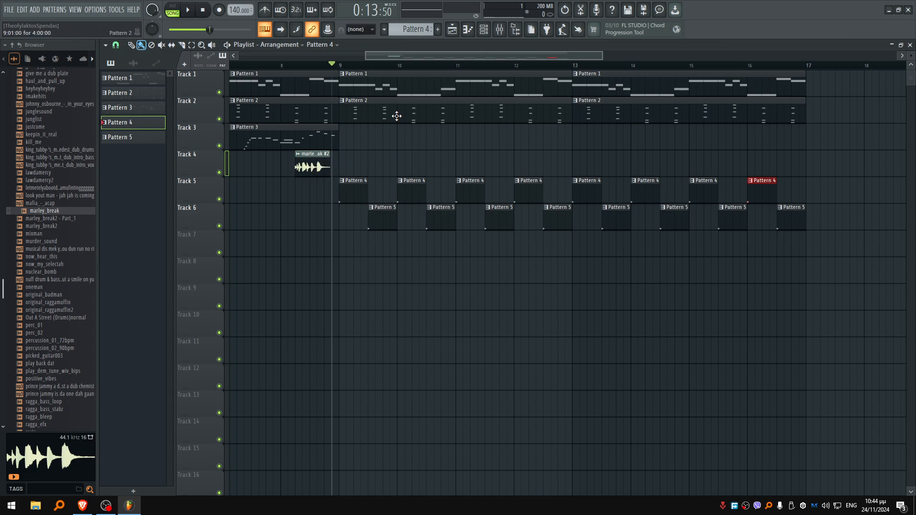
Step: Create Pattern 6 with SSRG_HiHat_05 hits on every second step and place it on Track 7 at bar 9
key(F6)
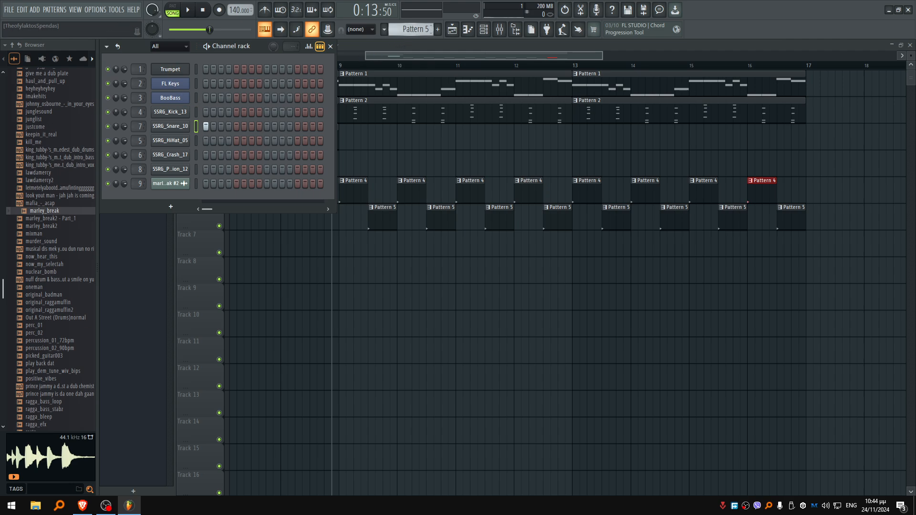
right_click(217, 142)
click(320, 176)
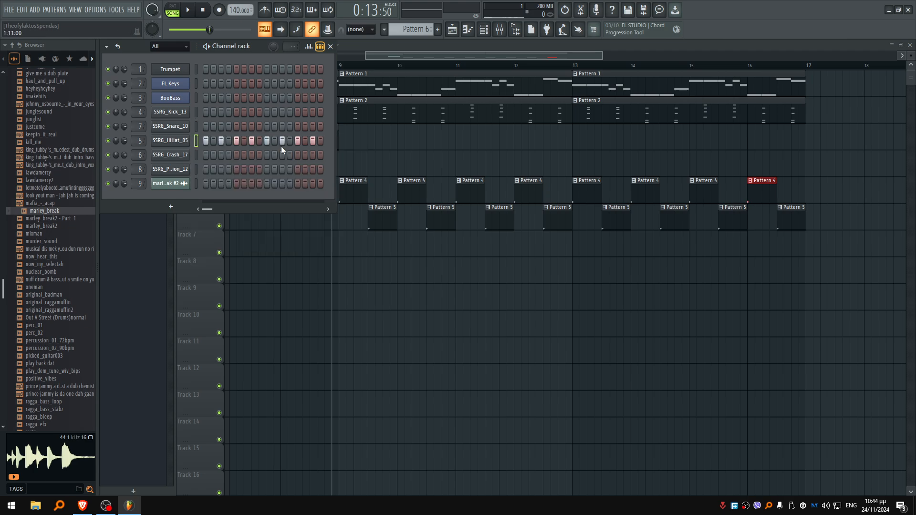
key(F6)
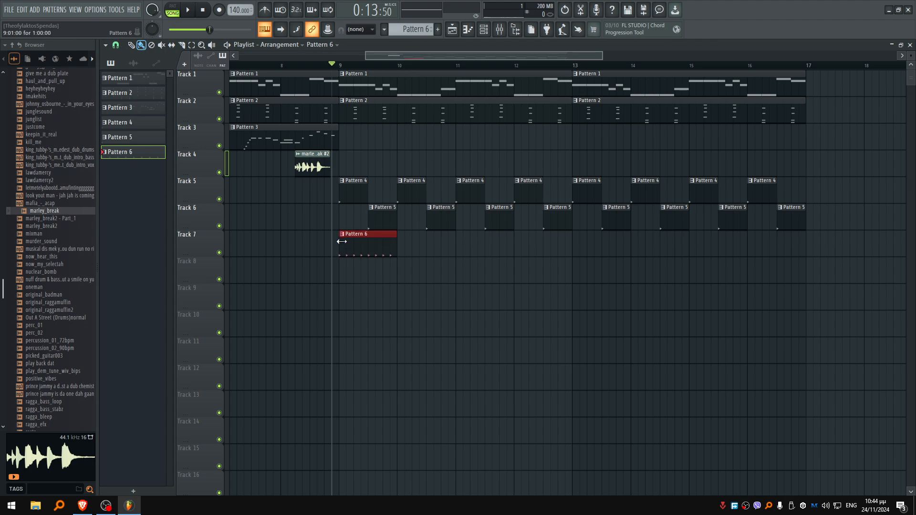
Step: In the SSRG_HiHat_05 piano roll, remove the hits on steps 3 and 11 and copy the bar 1 notes into bar 2
key(F6)
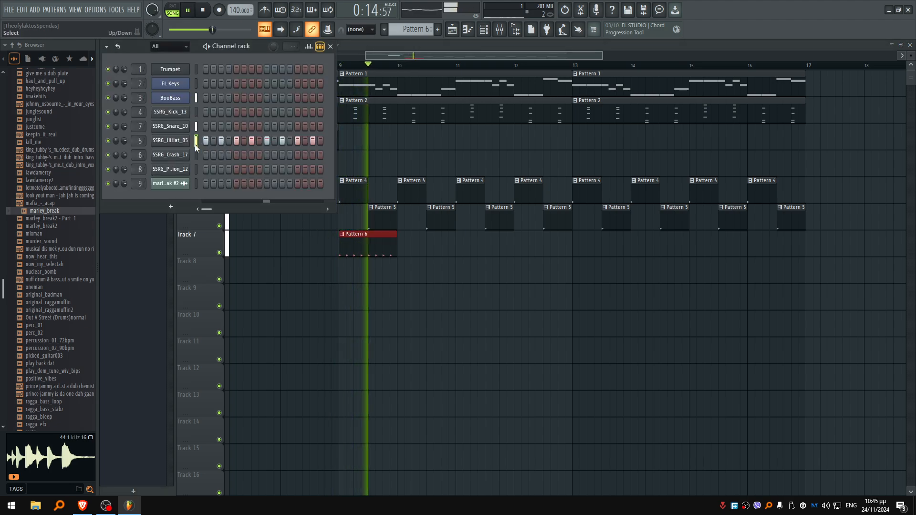
right_click(192, 141)
click(208, 140)
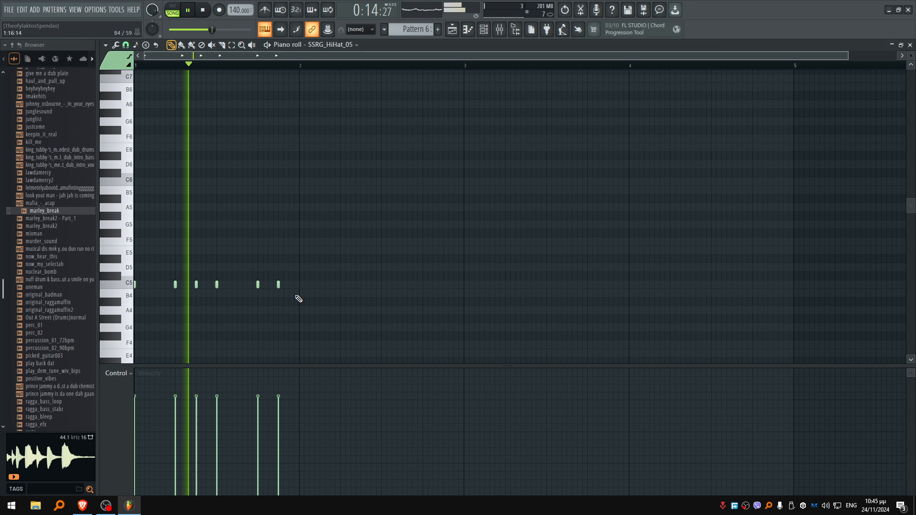
key(ctrl+a)
key(ctrl+c)
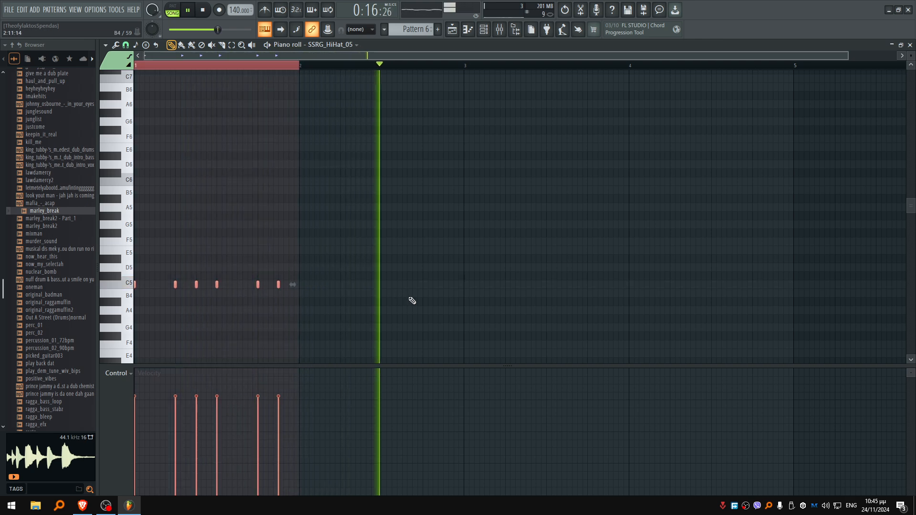
drag(425, 299, 284, 291)
key(ctrl+v)
drag(429, 274, 574, 287)
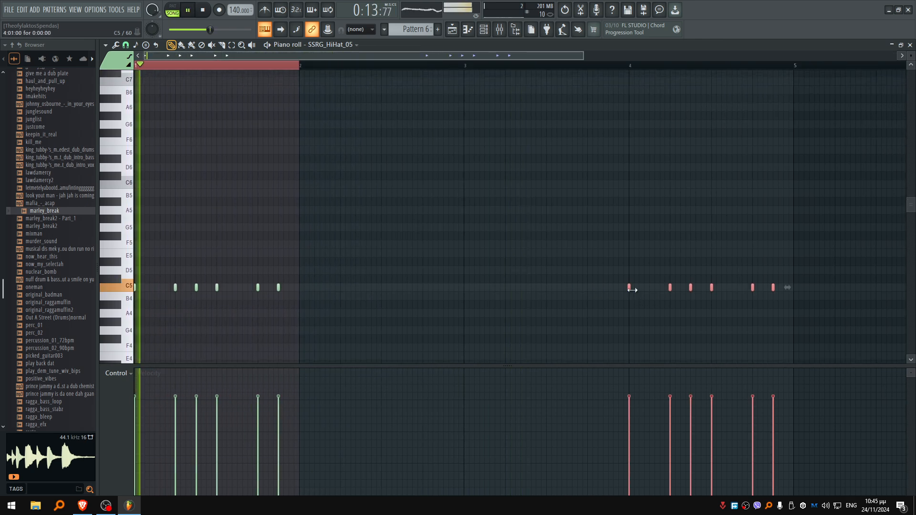
drag(630, 286, 293, 287)
click(320, 277)
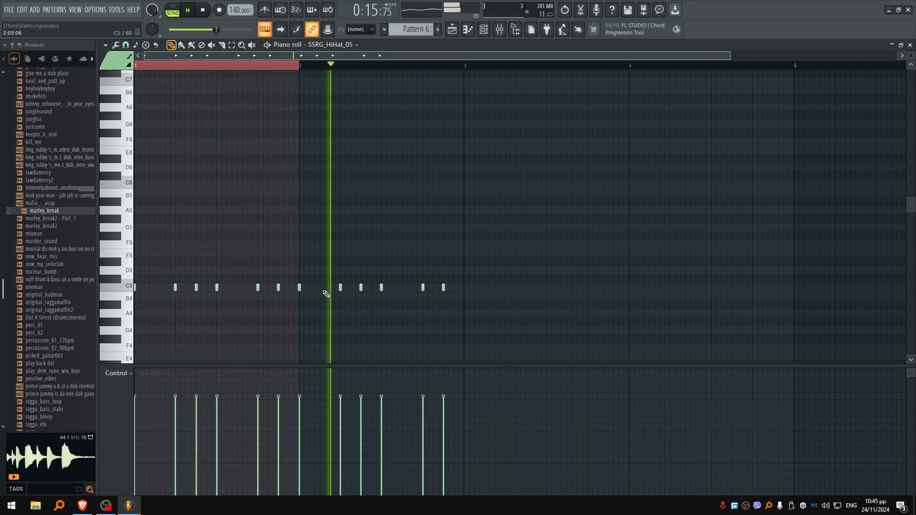
Step: Add a hi-hat hit on step 3 of bar 2 and fill steps 13 to 15 with a fast roll
key(space)
click(320, 288)
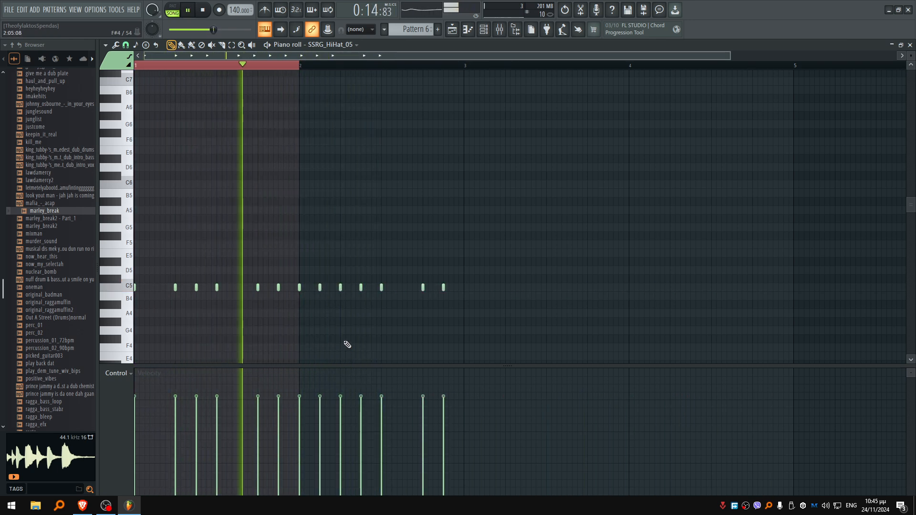
click(433, 288)
click(428, 288)
click(438, 288)
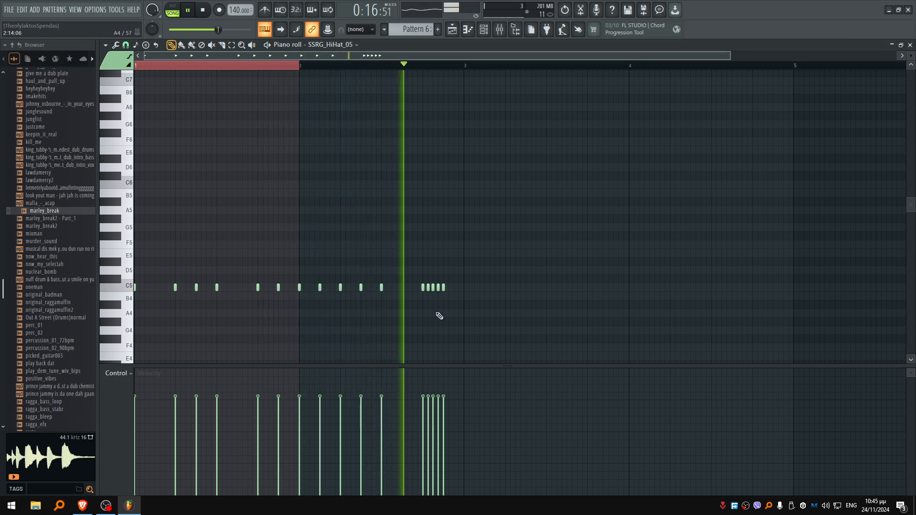
Step: Copy the two-bar hi-hat phrase into bars 3 and 4
key(ctrl+a)
key(ctrl+c)
drag(524, 307, 214, 307)
key(ctrl+v)
scroll(222, 309, left, 4)
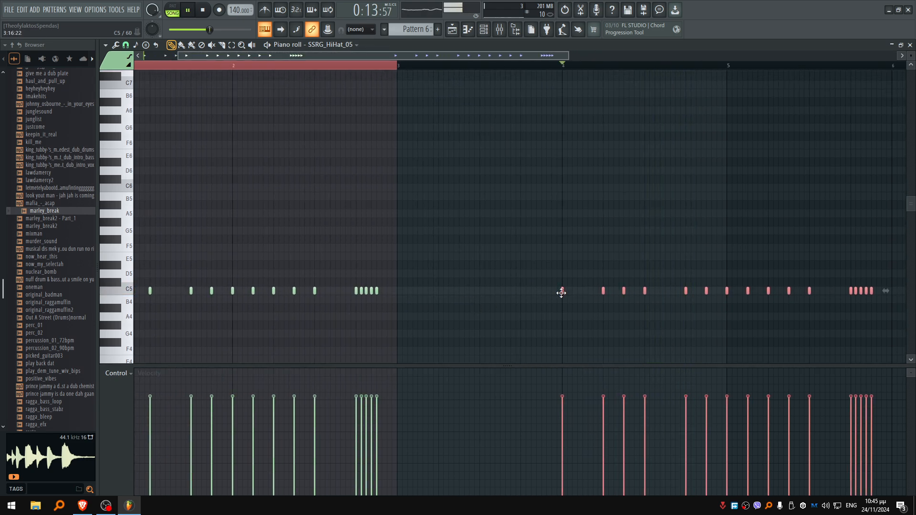
drag(562, 292, 399, 298)
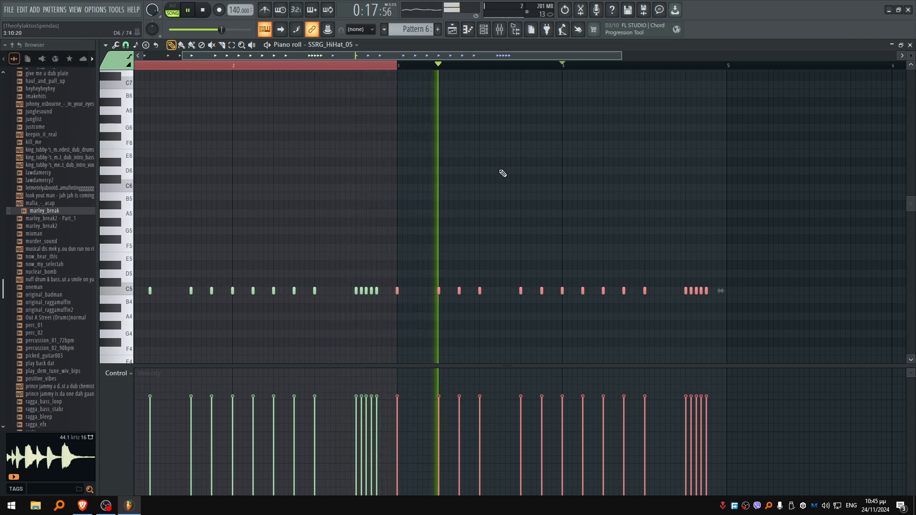
drag(521, 202, 311, 187)
key(ctrl+d)
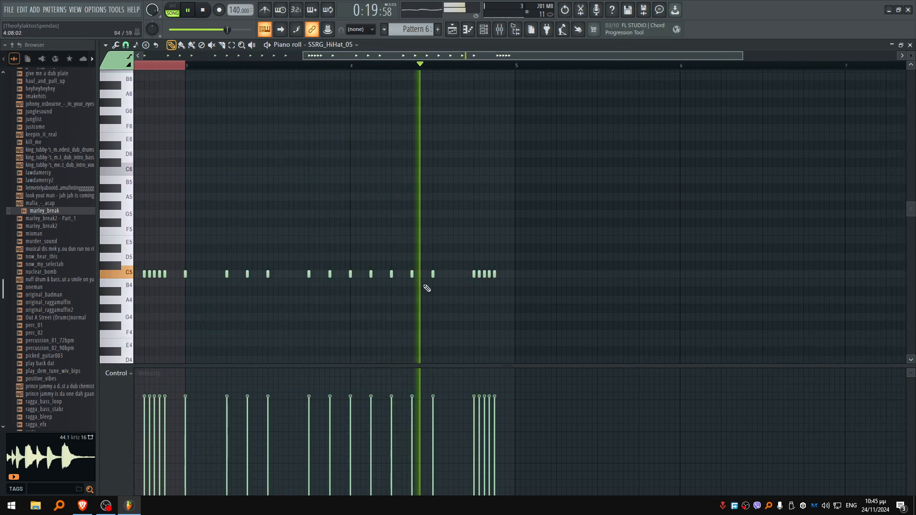
Step: Add a four-note hi-hat roll from step 9 of bar 4 and trim the closing roll to four notes
click(439, 276)
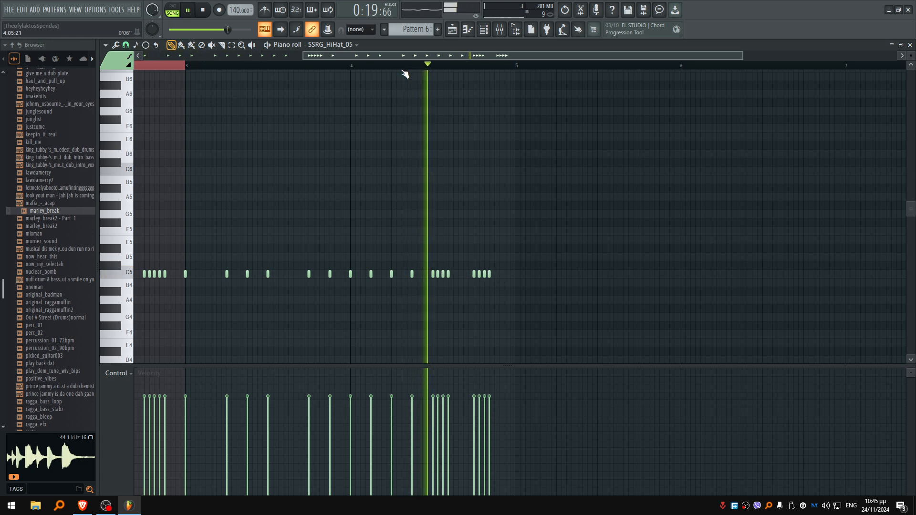
mouse_move(342, 312)
mouse_down()
mouse_move(399, 286)
mouse_move(386, 281)
mouse_up()
key(space)
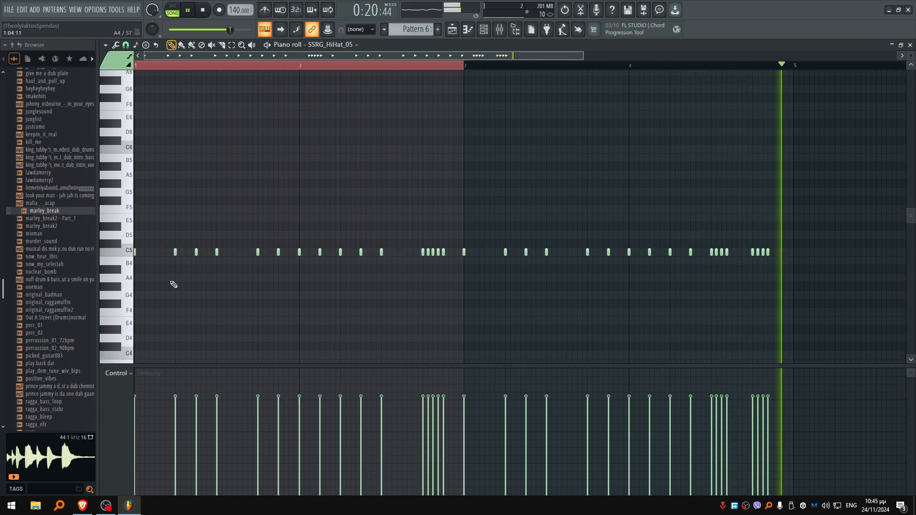
Step: Lower the velocity of alternating hi-hat hits in bars 1 and 2 to about 64%
click(175, 415)
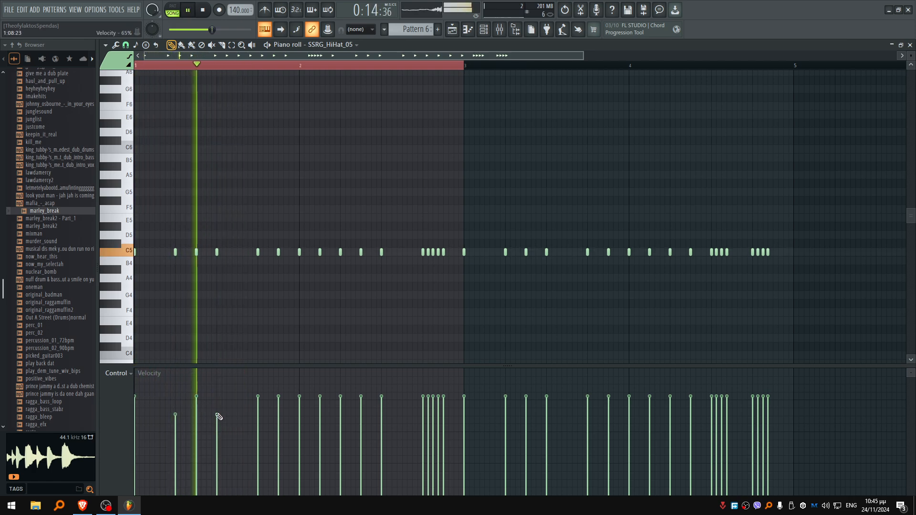
drag(198, 413, 219, 403)
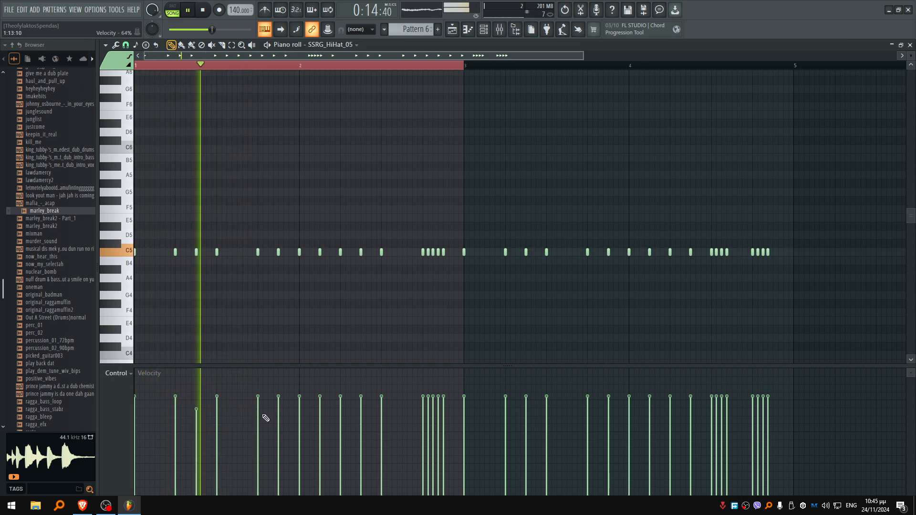
click(279, 416)
click(319, 415)
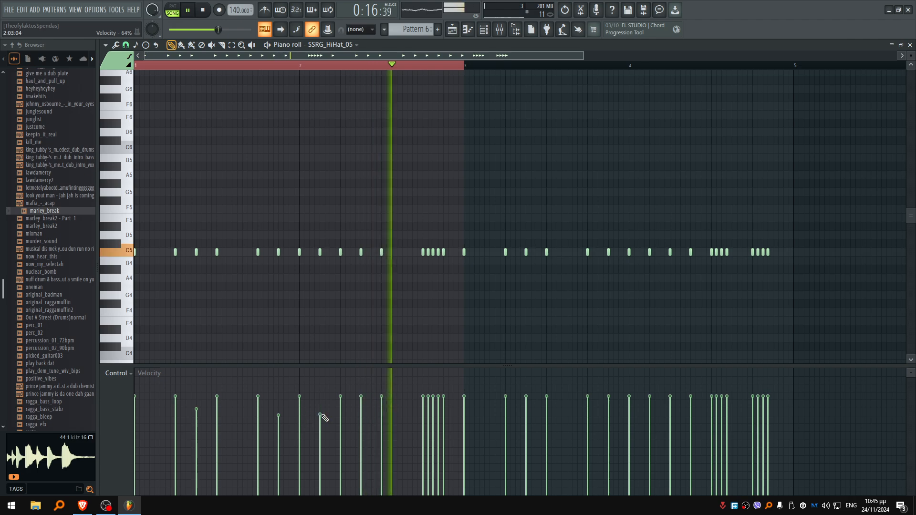
click(361, 415)
Step: Shape the hi-hat roll at the end of bar 2 with rising velocities
drag(424, 434, 445, 396)
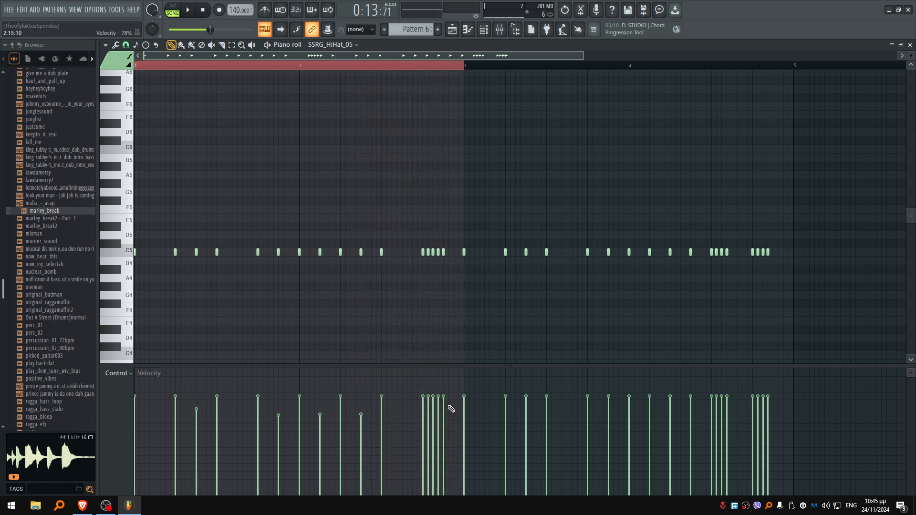
drag(416, 500, 419, 479)
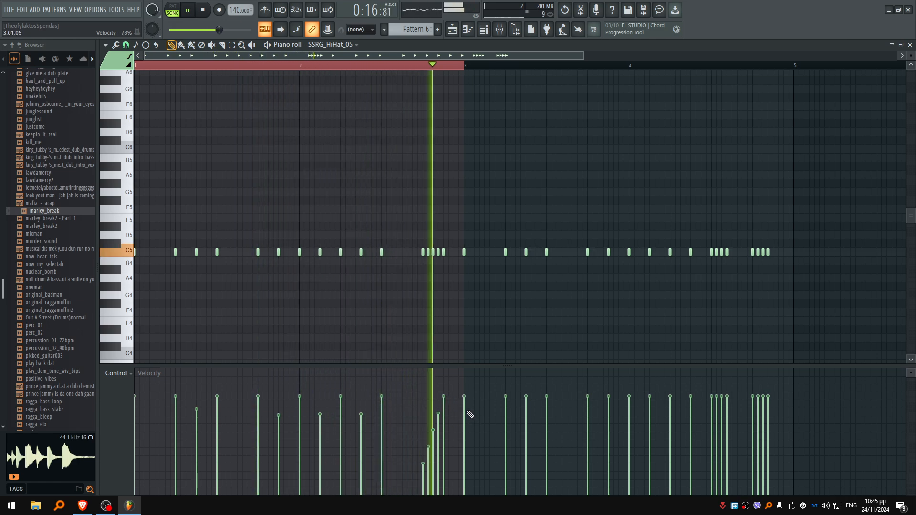
click(447, 404)
Step: Lower alternating hi-hat velocities in bars 3 and 4 to about 60–66%, and ramp bar 4's first roll upward and its second downward
click(506, 412)
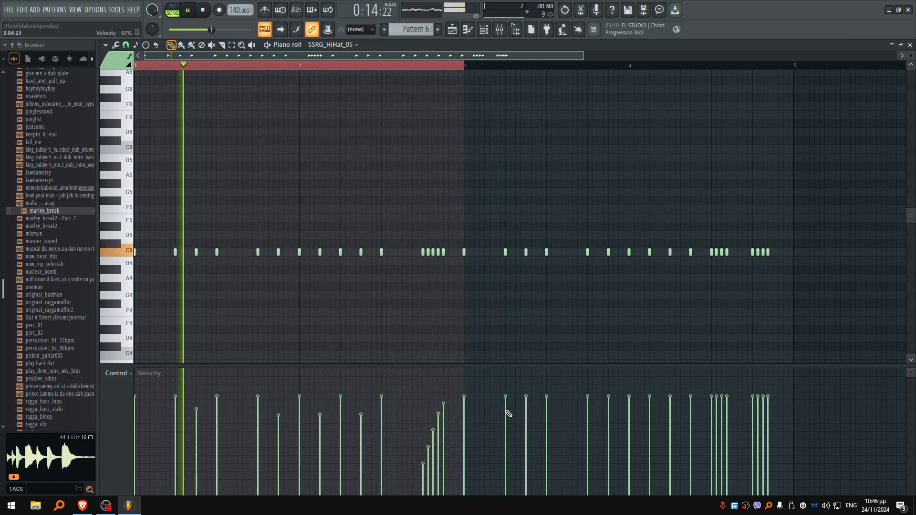
click(526, 412)
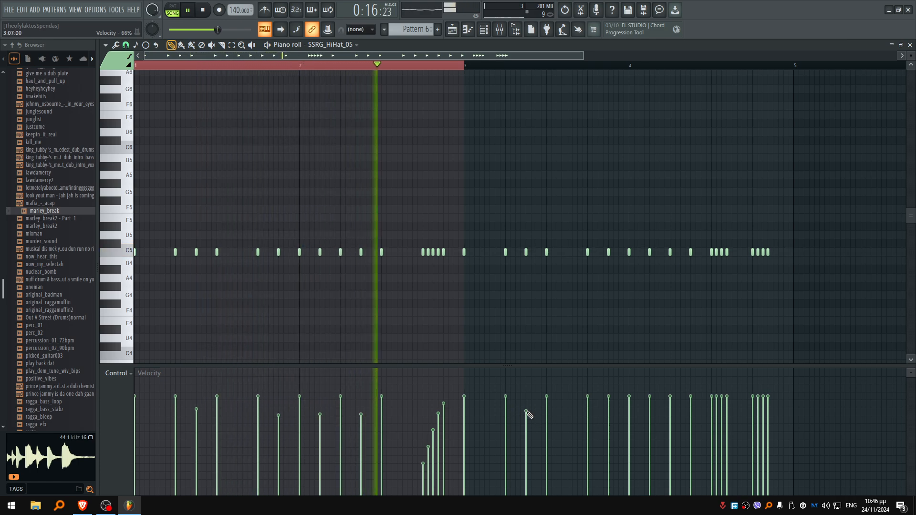
click(609, 418)
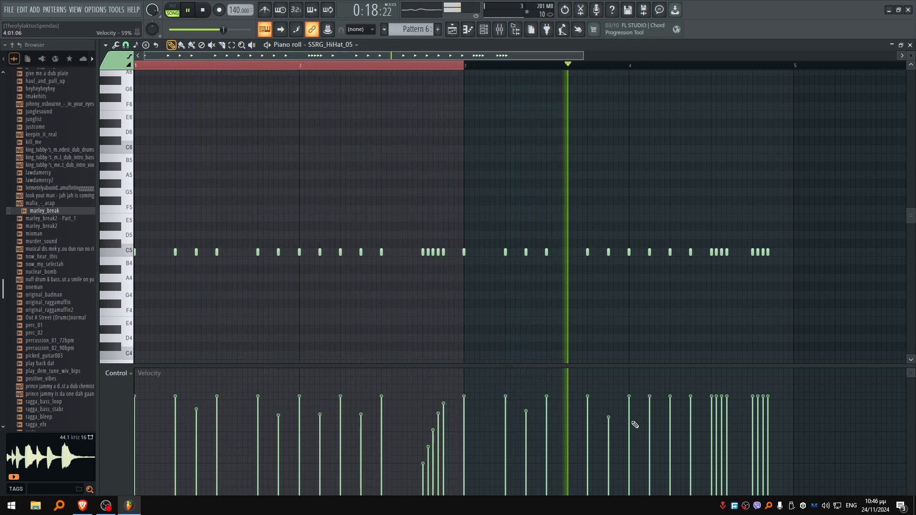
click(649, 414)
click(691, 420)
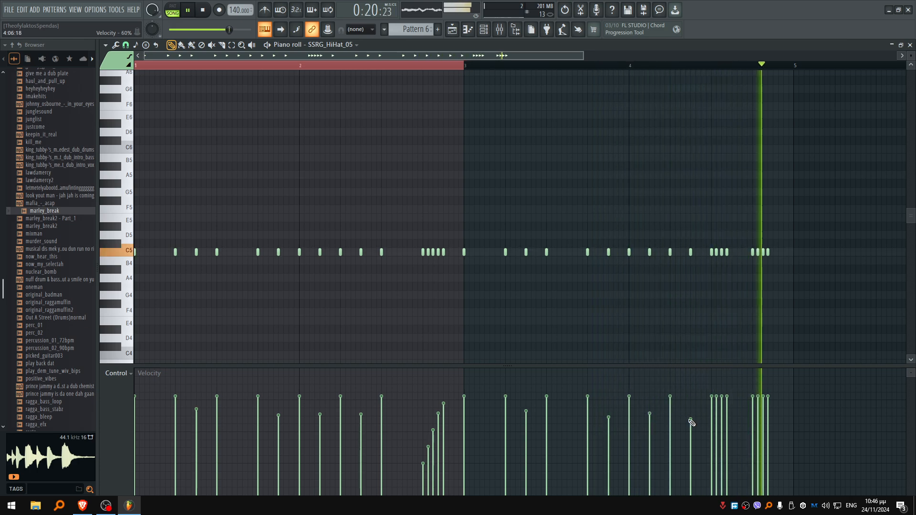
mouse_move(717, 427)
mouse_down()
mouse_move(729, 392)
mouse_move(768, 451)
mouse_up()
click(711, 454)
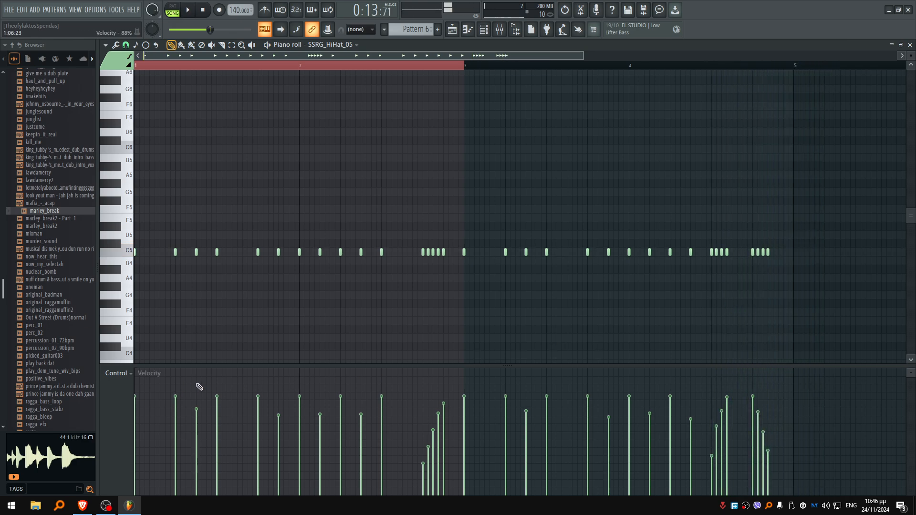
Step: Vary the fine pitch of the single hi-hat hits in bars 1 and 2 slightly up and down
click(117, 373)
click(143, 437)
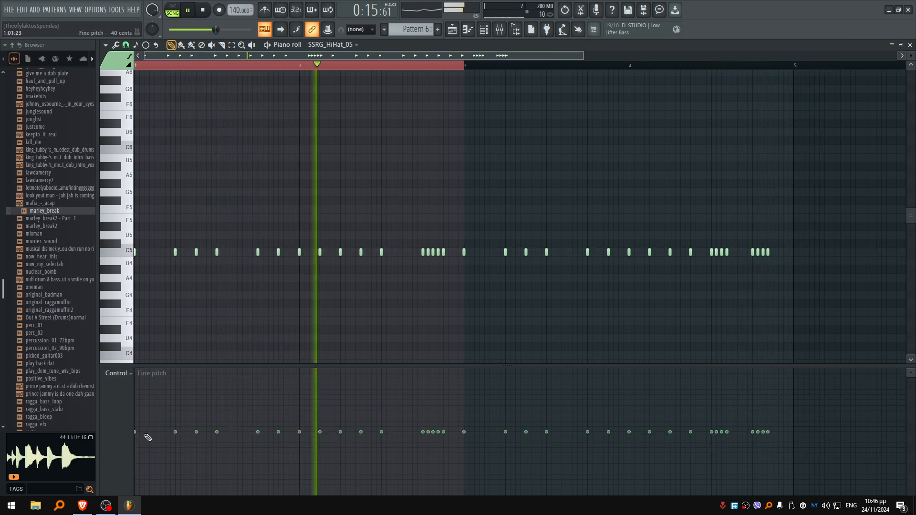
mouse_move(142, 436)
mouse_down()
mouse_move(236, 454)
mouse_move(247, 437)
mouse_move(321, 430)
mouse_move(404, 441)
mouse_up()
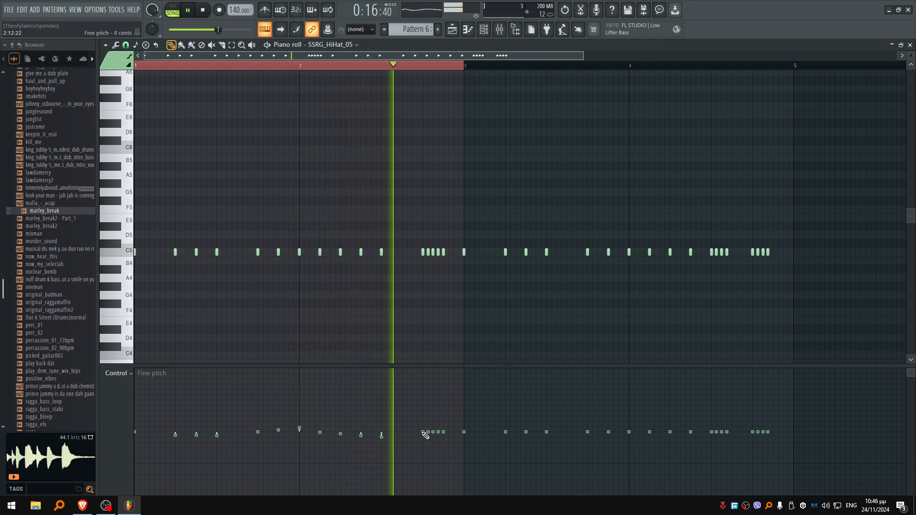
drag(201, 437, 305, 433)
mouse_move(219, 435)
mouse_down()
mouse_move(178, 432)
mouse_move(197, 433)
mouse_up()
key(space)
key(space)
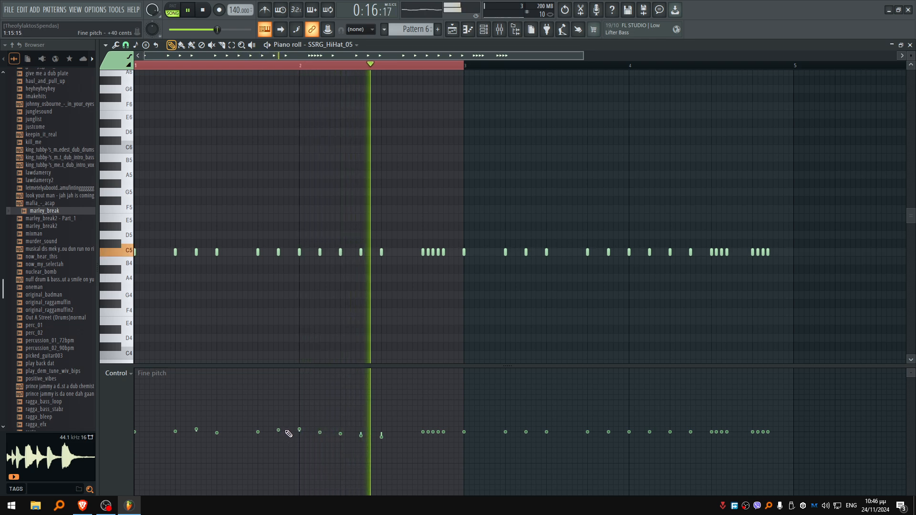
drag(300, 429, 378, 435)
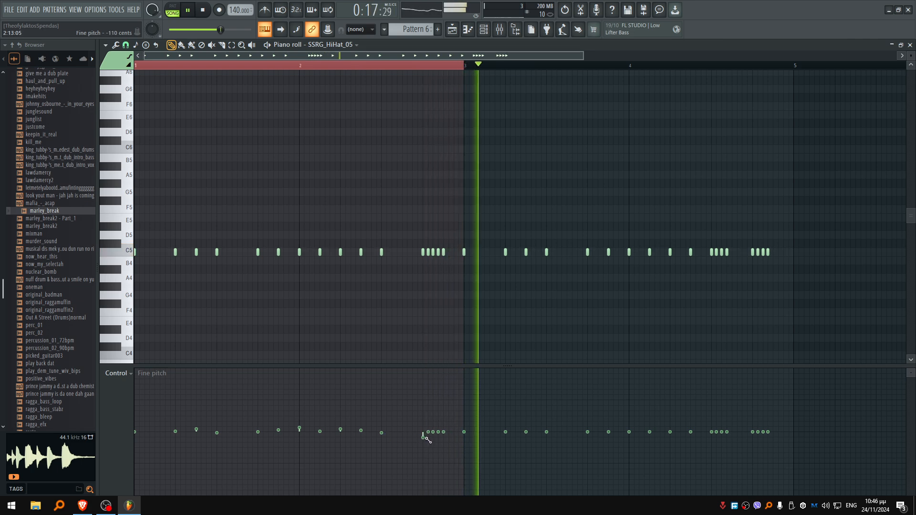
Step: Ramp the fine pitch of the bar 2 roll upward and vary the fine pitch of the bar 3 hits
drag(423, 438, 450, 426)
click(464, 430)
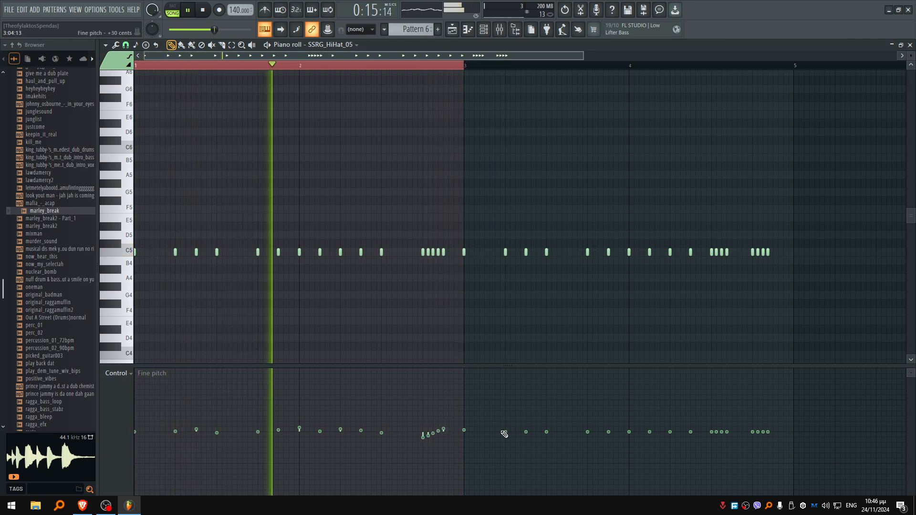
click(505, 433)
click(526, 425)
click(547, 431)
click(589, 423)
click(609, 435)
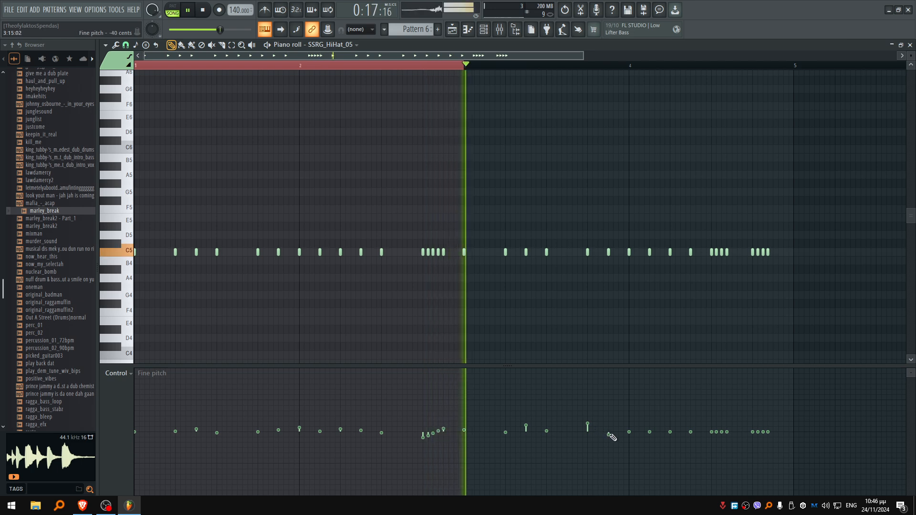
Step: Vary the fine pitch of bar 4's hi-hat hits and rolls, and raise the pattern's first hit
click(630, 424)
click(650, 433)
click(671, 428)
click(692, 431)
mouse_move(712, 422)
mouse_down()
mouse_move(735, 435)
mouse_move(781, 428)
mouse_up()
click(136, 424)
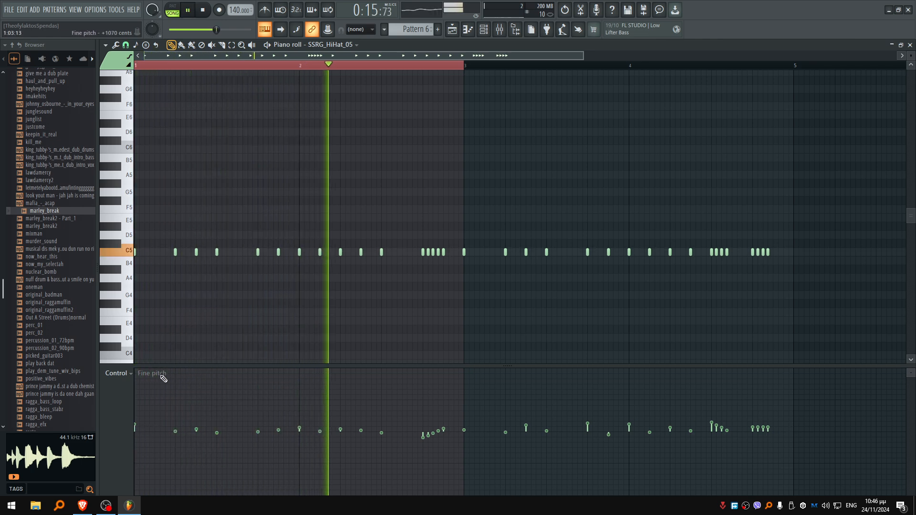
Step: Pan the hi-hat hits alternately left and right across all four bars, sweep the rolls' panning, and bring the second hit near centre
click(125, 374)
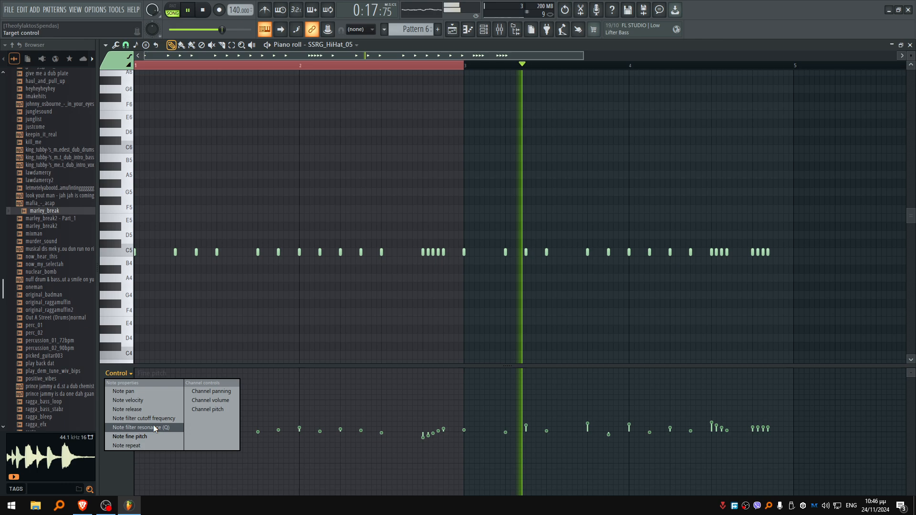
click(149, 391)
key(space)
key(space)
mouse_move(135, 418)
mouse_down()
mouse_move(154, 441)
mouse_move(200, 420)
mouse_move(358, 423)
mouse_move(336, 459)
mouse_move(340, 418)
mouse_move(416, 422)
mouse_move(466, 441)
mouse_move(461, 455)
mouse_move(493, 411)
mouse_move(467, 416)
mouse_move(639, 413)
mouse_up()
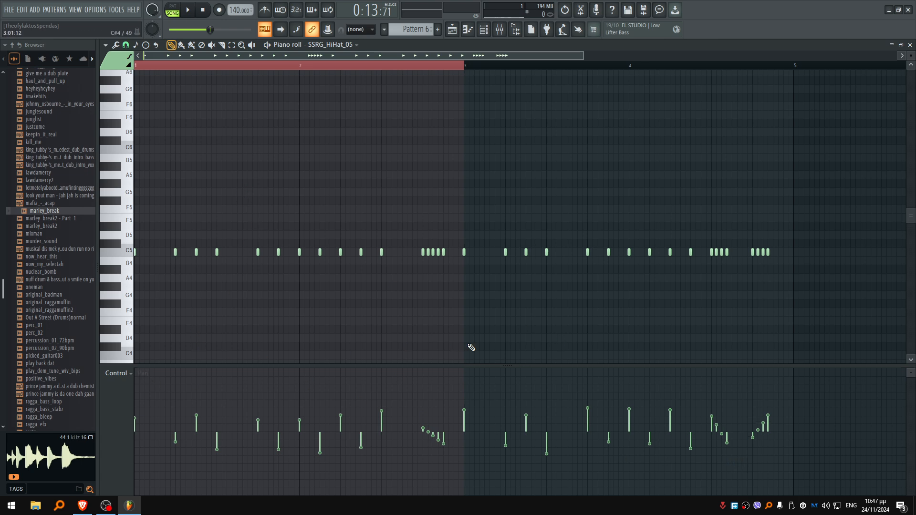
scroll(286, 191, down, 1)
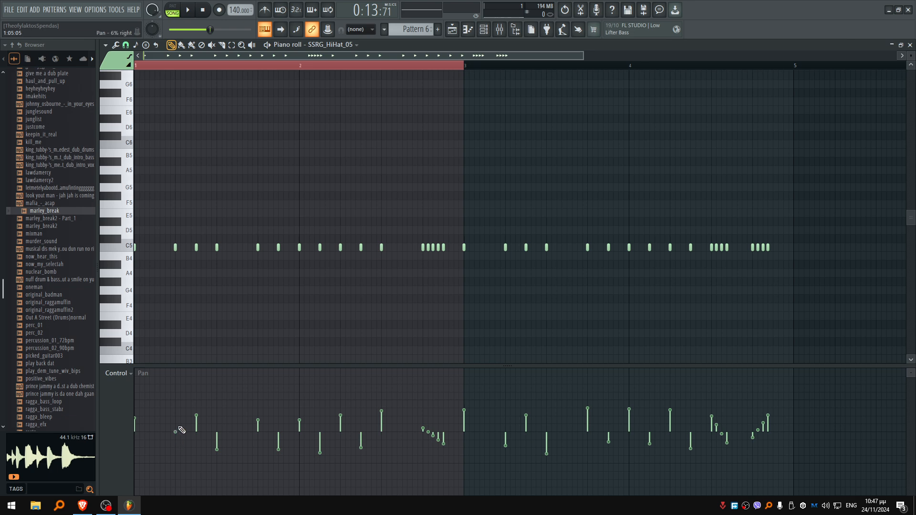
scroll(256, 165, down, 1)
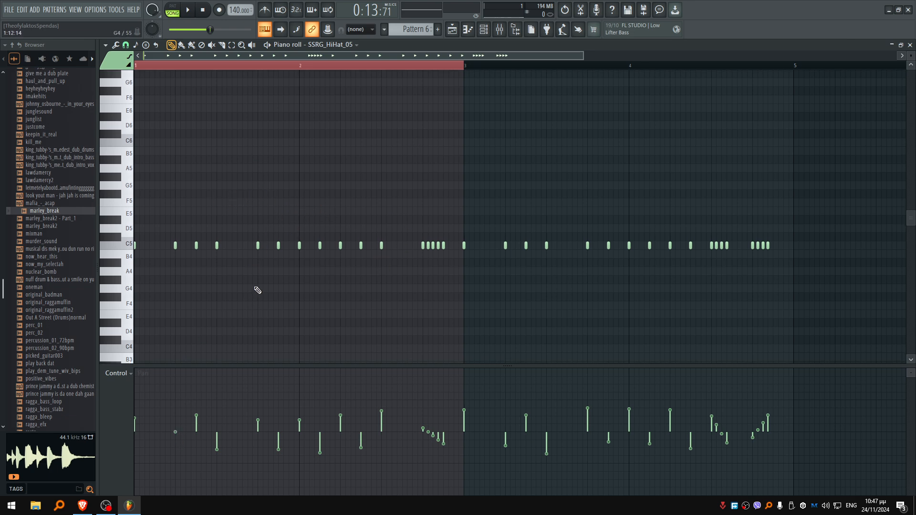
Step: Review the velocity and fine pitch values of the hi-hat pattern
click(110, 377)
click(133, 399)
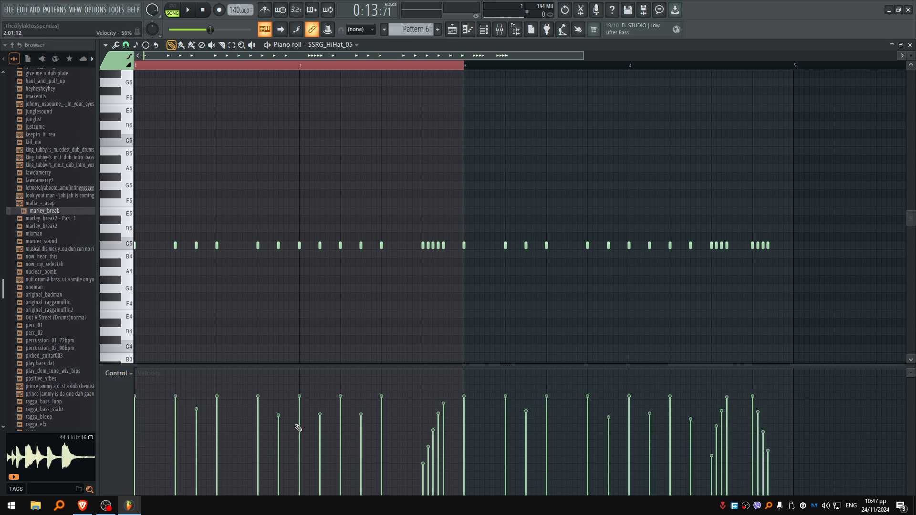
click(116, 373)
click(232, 419)
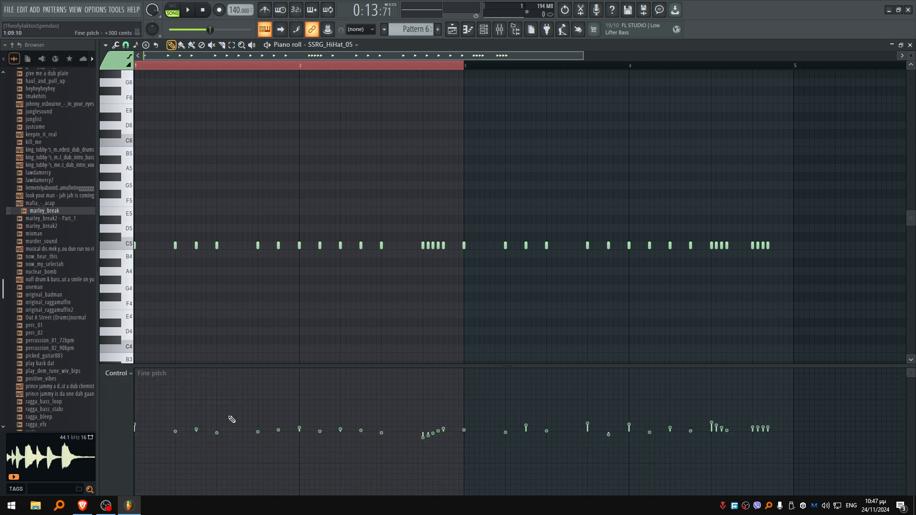
scroll(371, 140, up, 3)
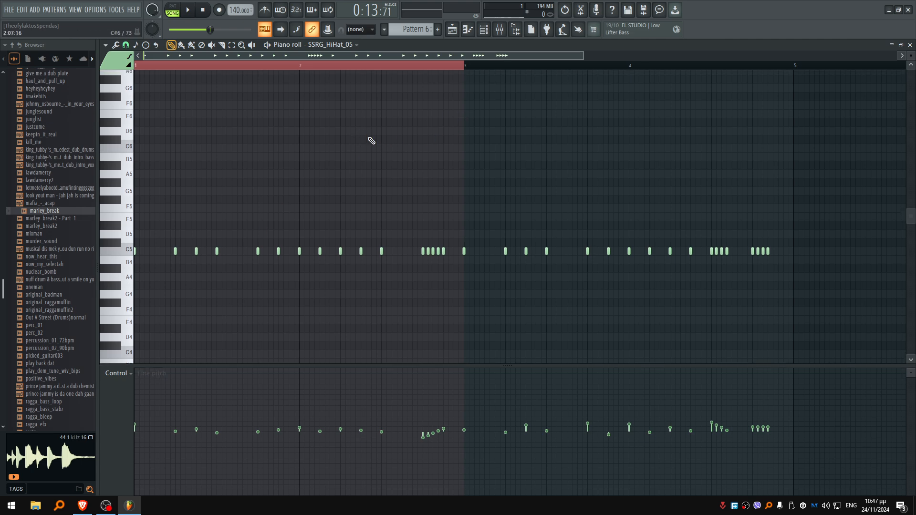
Step: Play the arrangement and slightly lower the volume of the SSRG_HiHat_05 mixer track
key(F5)
key(space)
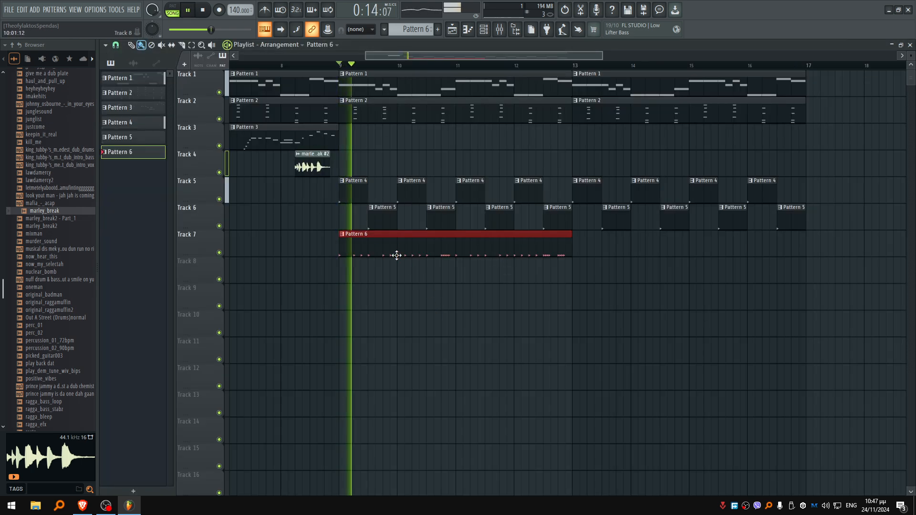
key(F9)
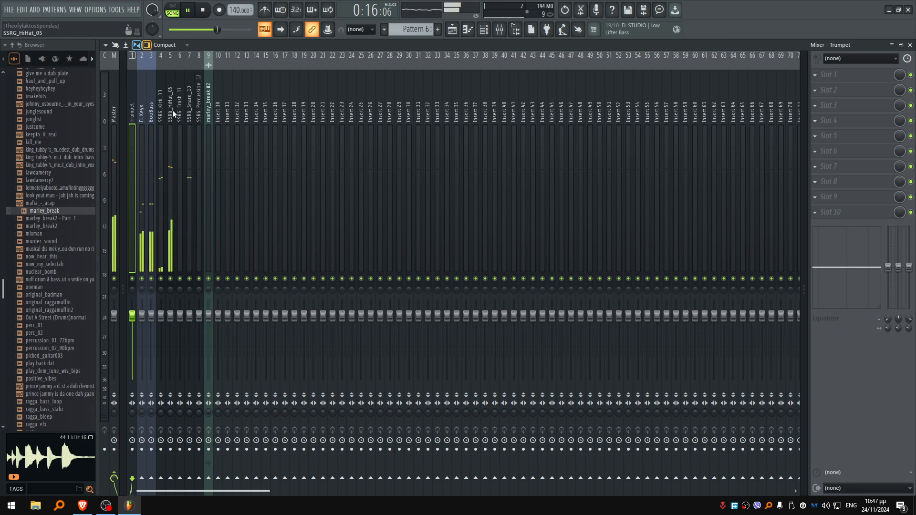
click(172, 110)
drag(170, 316, 171, 324)
key(space)
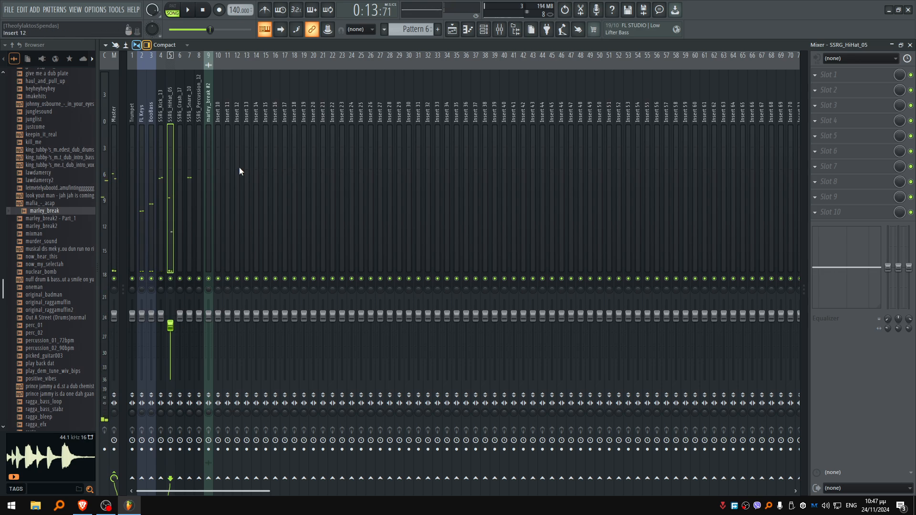
click(164, 118)
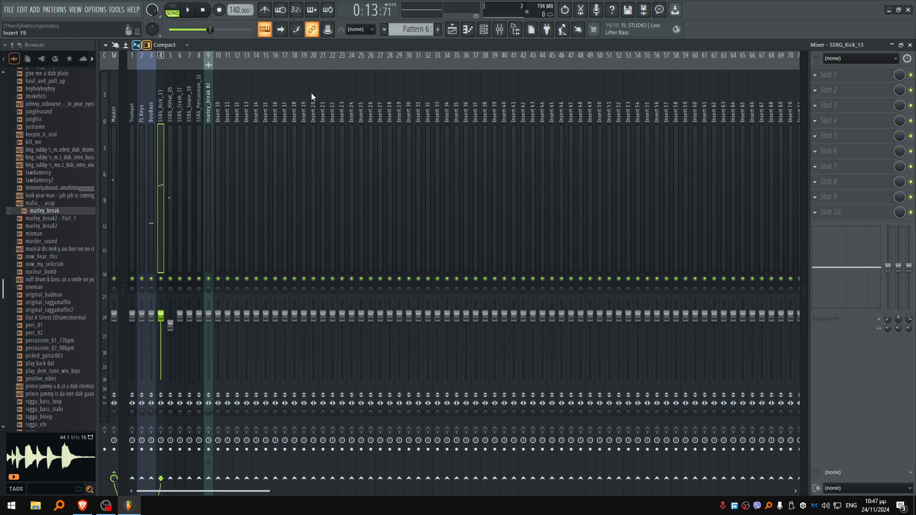
Step: Duplicate the Pattern 6 clip to bar 13 on Track 7 and copy Pattern 3 to bars 9 and 13 on Track 3
key(F5)
mouse_move(384, 248)
mouse_down()
mouse_move(661, 247)
mouse_move(618, 248)
mouse_up()
scroll(496, 299, left, 2)
scroll(419, 163, down, 3)
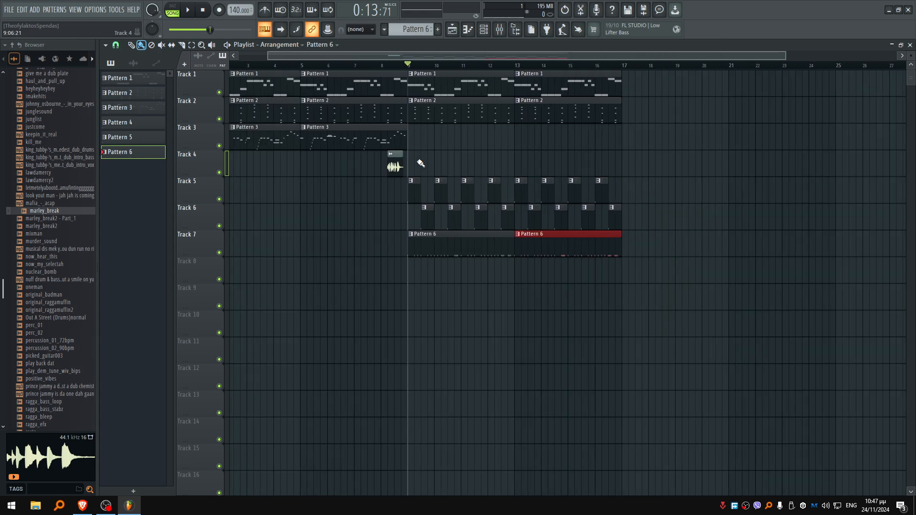
mouse_move(327, 140)
mouse_down()
mouse_move(431, 149)
mouse_move(559, 144)
mouse_move(538, 143)
mouse_up()
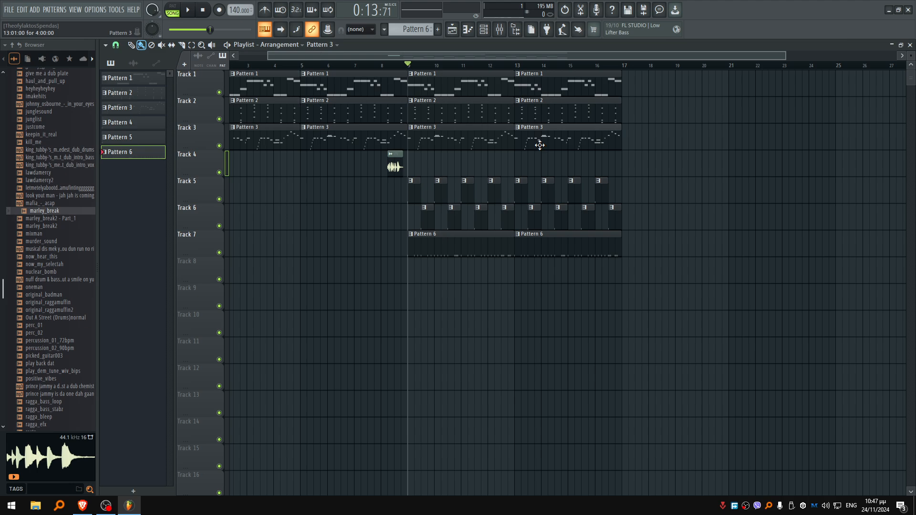
Step: Shorten the Pattern 1, 2 and 3 clips before bar 9 so they end at step 5 of bar 8, where marley_break #2 starts
scroll(491, 184, up, 3)
click(451, 67)
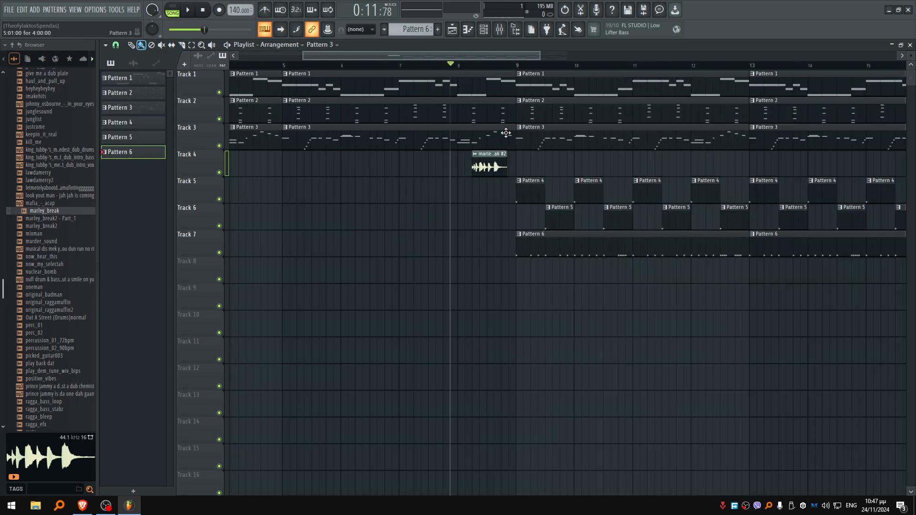
key(space)
scroll(494, 201, up, 3)
key(space)
key(space)
drag(548, 131, 434, 136)
key(space)
key(space)
drag(547, 114, 437, 131)
key(space)
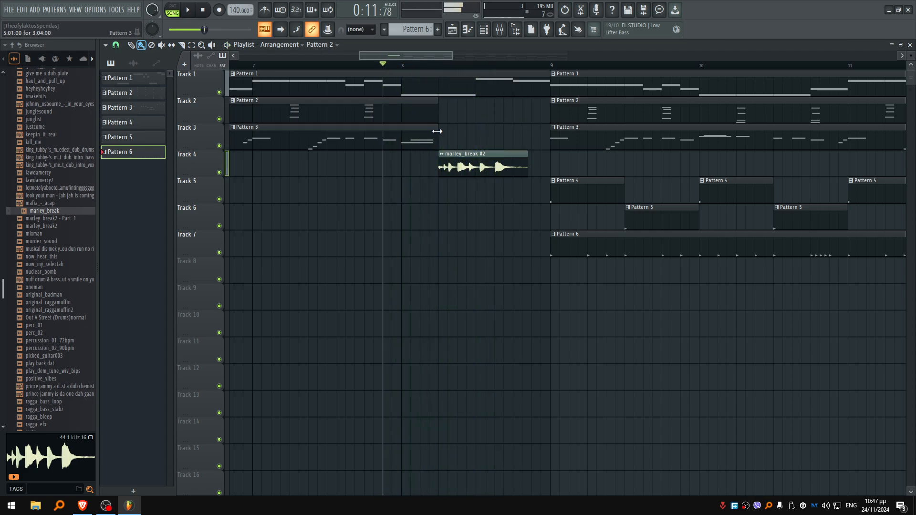
key(space)
drag(547, 86, 438, 105)
key(space)
key(space)
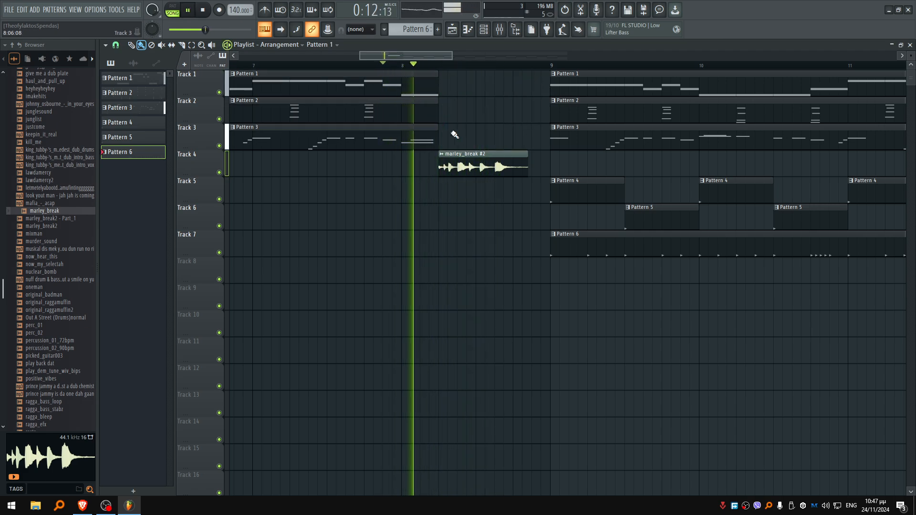
Step: Audition the transition and move the marley_break #2 clip on Track 4 to step 7 of bar 8
key(space)
key(space)
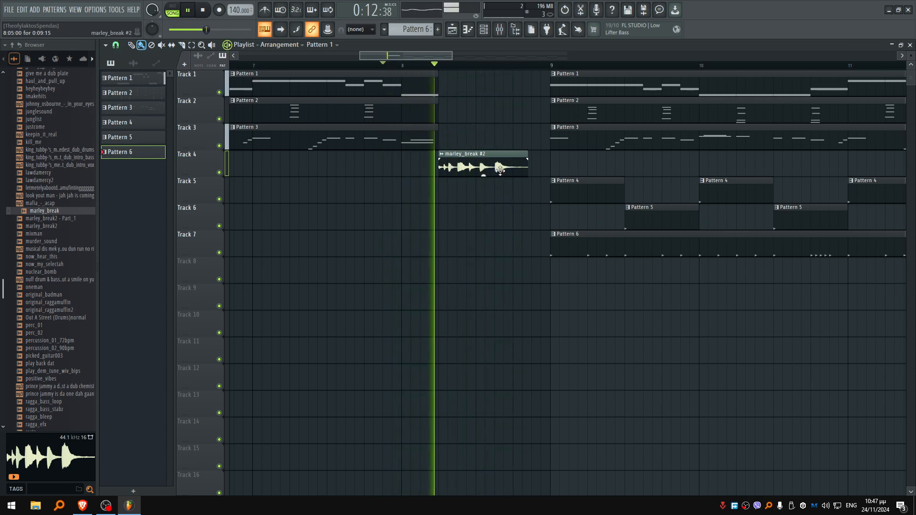
key(space)
key(space)
drag(490, 170, 508, 172)
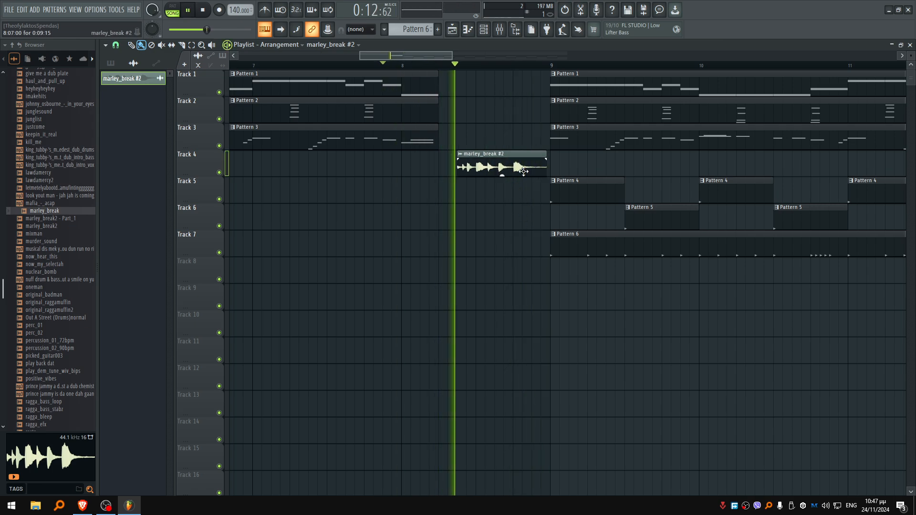
scroll(416, 155, down, 3)
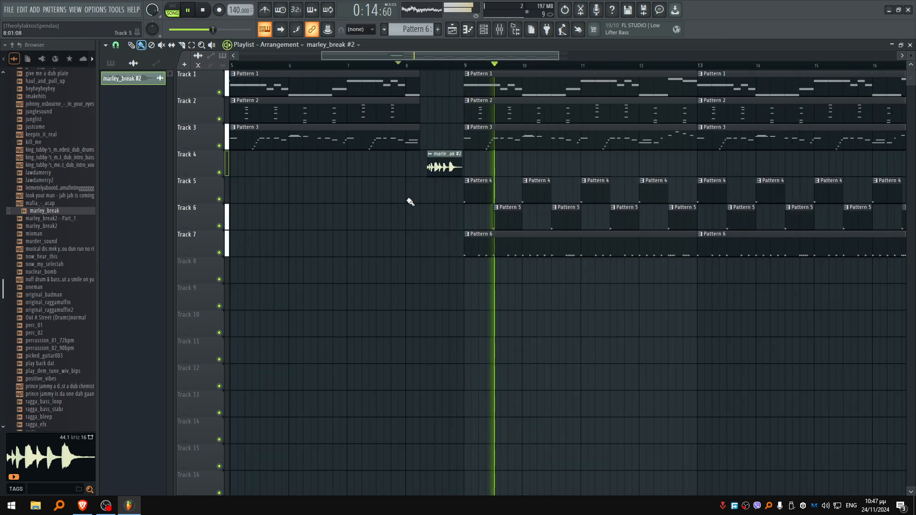
Step: Extend the bar 5 clips of Patterns 1, 2 and 3 together to the start of marley_break #2 and play the transition
key(space)
key(space)
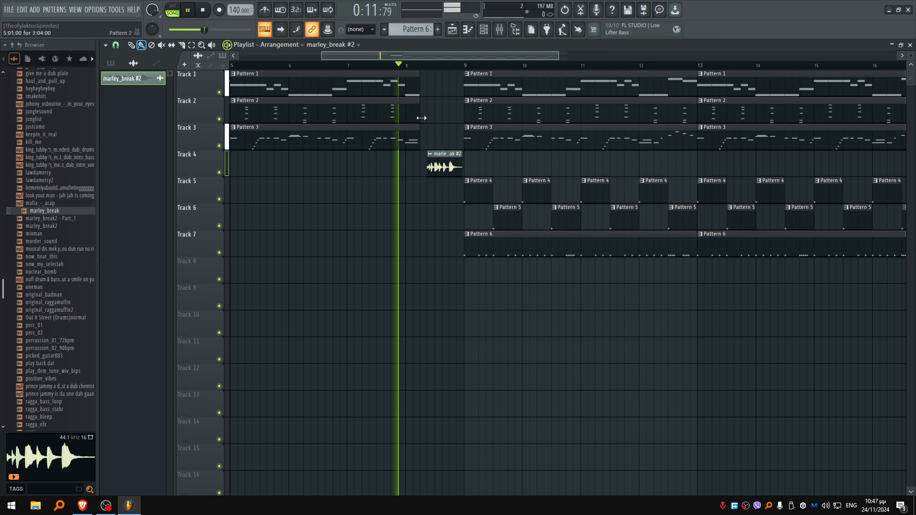
drag(434, 82, 428, 118)
key(space)
scroll(457, 151, up, 4)
key(space)
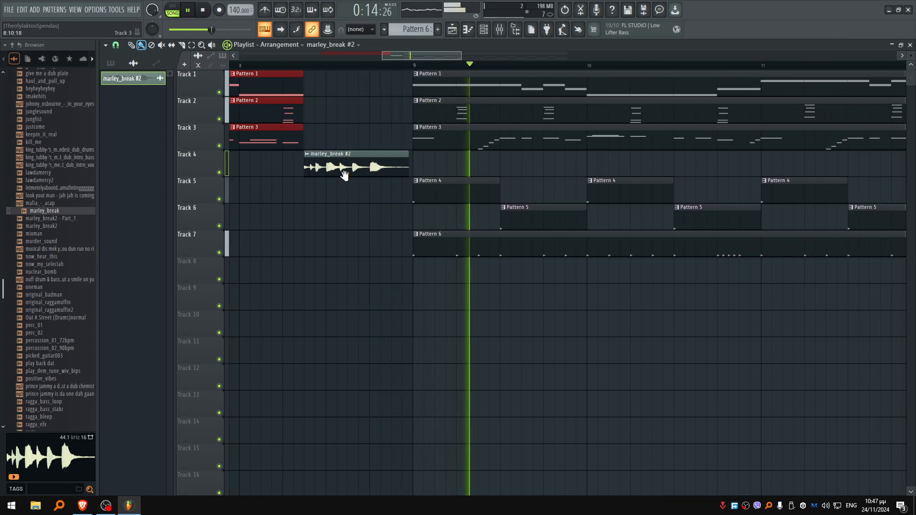
scroll(417, 260, down, 4)
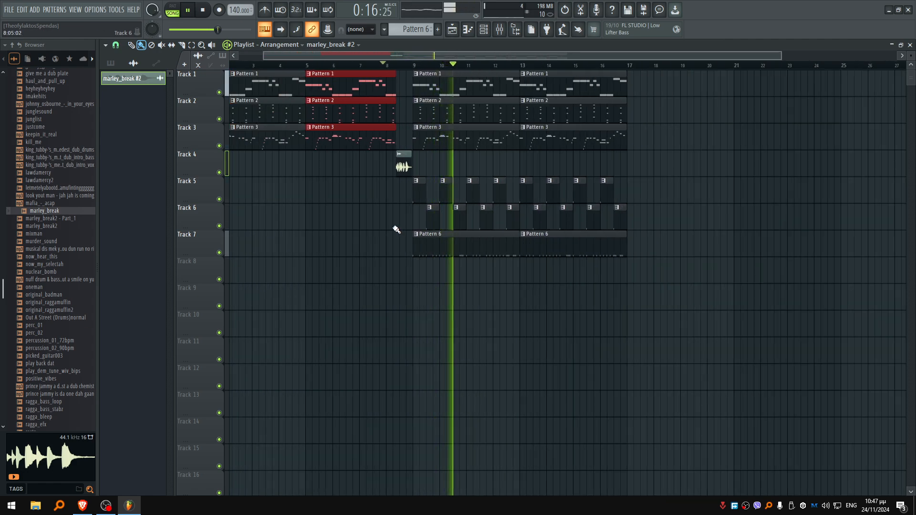
key(space)
click(366, 268)
Step: Add Fruity Reeverb 2 to the first effect slot of the Trumpet mixer track and audition it with the arrangement
key(F9)
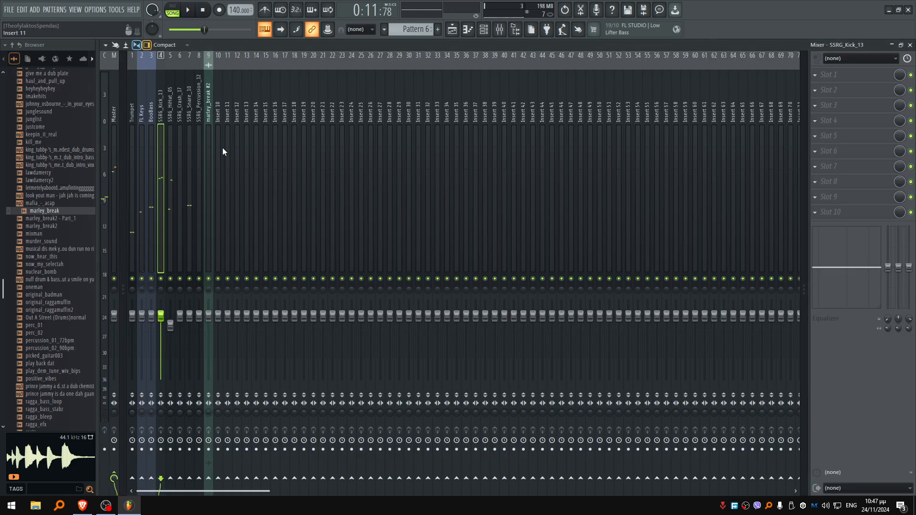
click(134, 119)
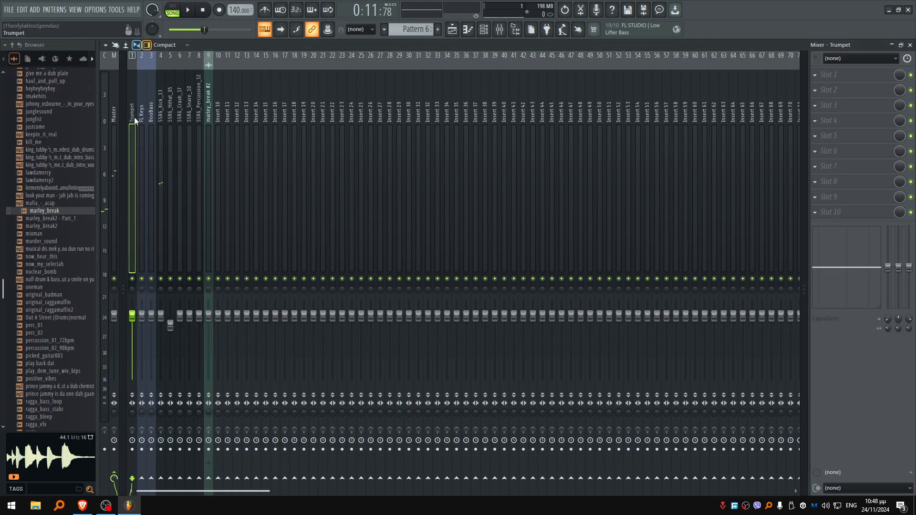
click(817, 75)
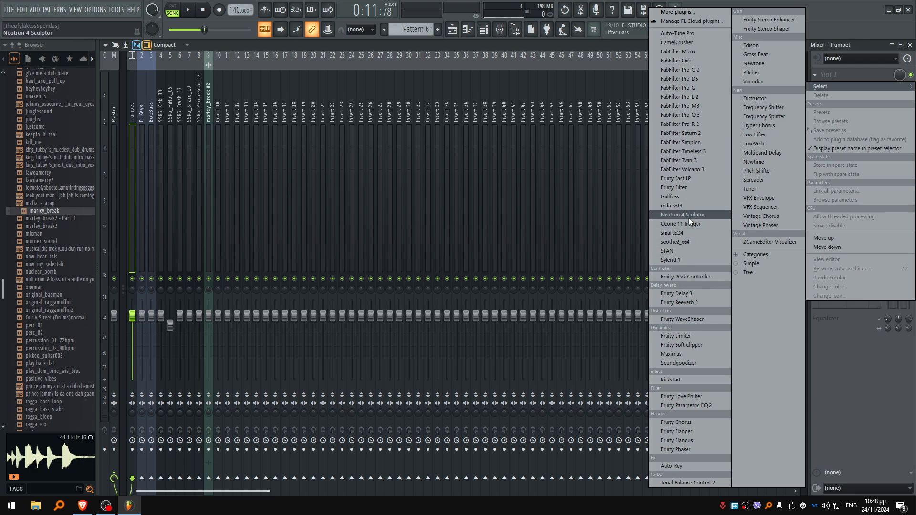
click(695, 307)
key(space)
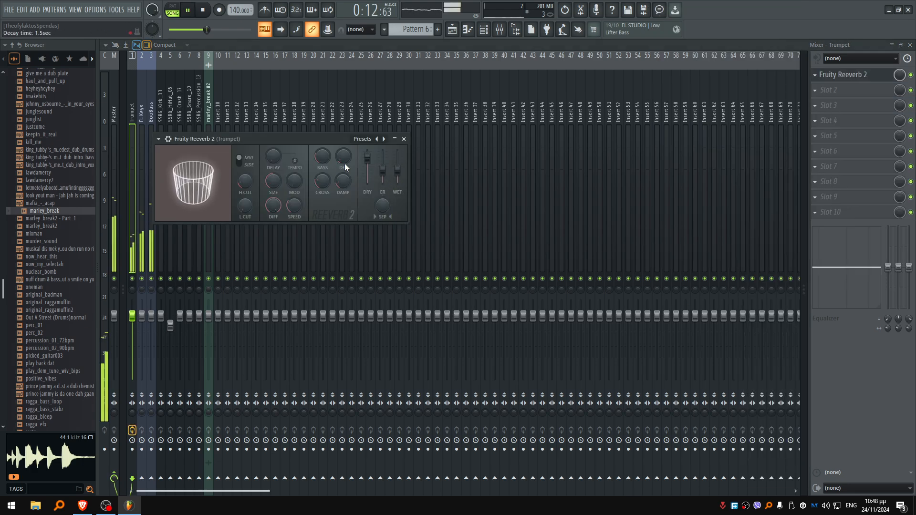
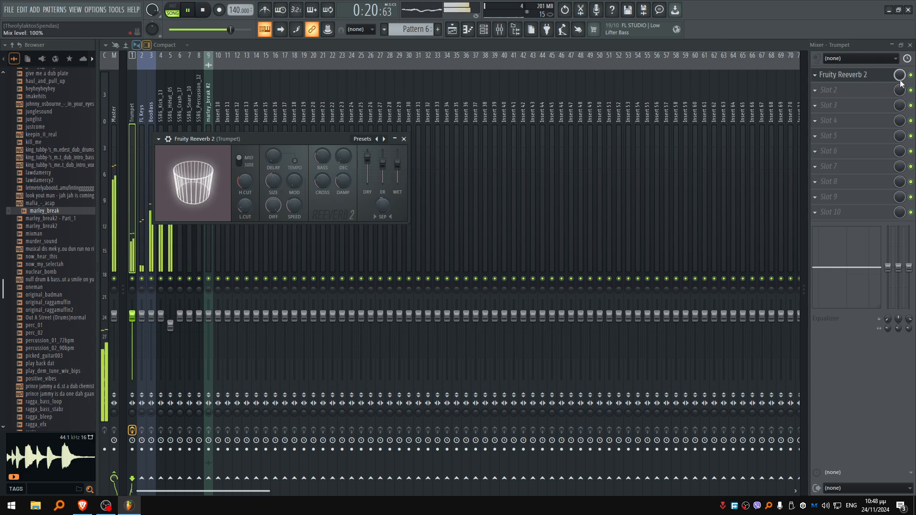
click(843, 75)
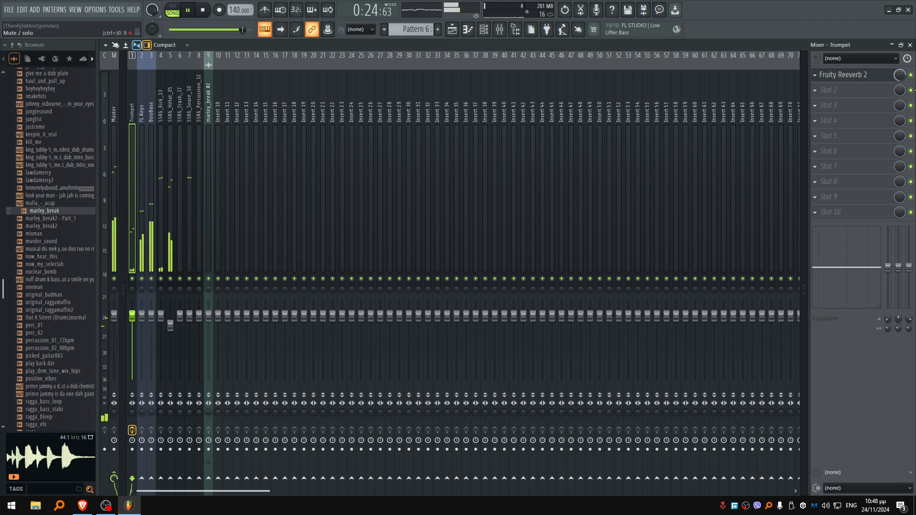
Step: Add Fruity Parametric EQ 2 to the Trumpet mixer track and move it ahead of Fruity Reeverb 2 in the effect chain
drag(900, 75, 901, 88)
click(849, 89)
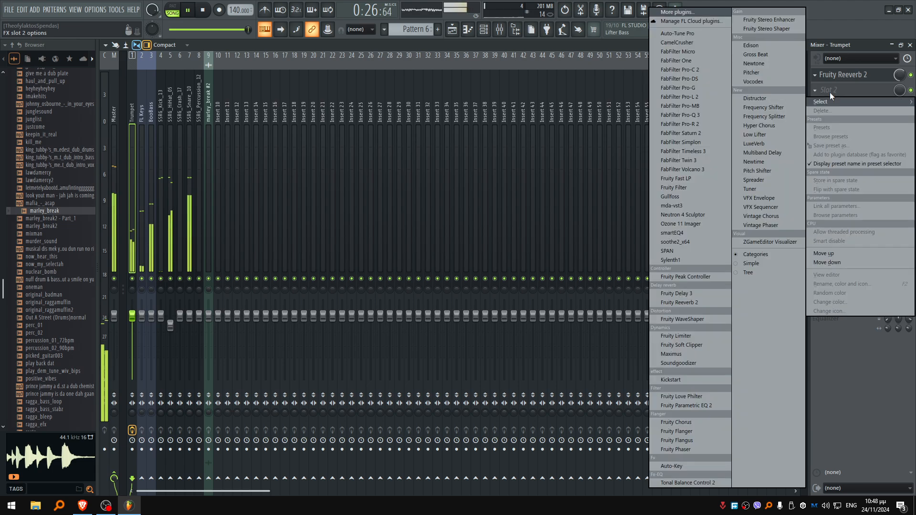
click(689, 405)
key(space)
drag(861, 93, 857, 76)
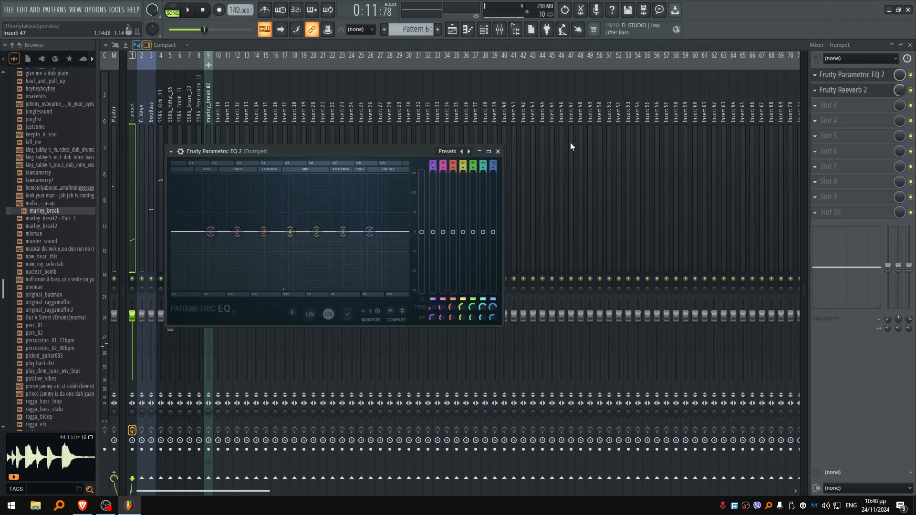
Step: In the Trumpet track's EQ, gently boost bands 3, 4 and 5 around the mids and cut high band 7 while auditioning
key(space)
drag(317, 233, 285, 218)
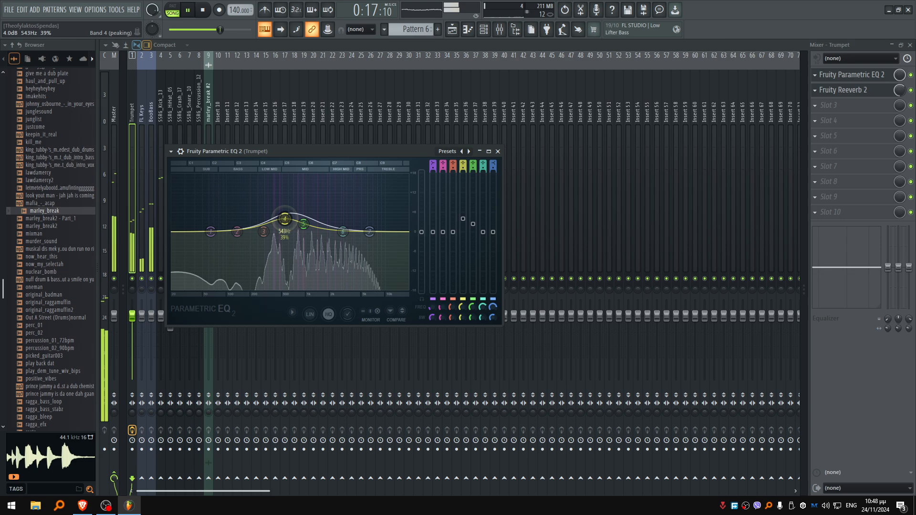
key(space)
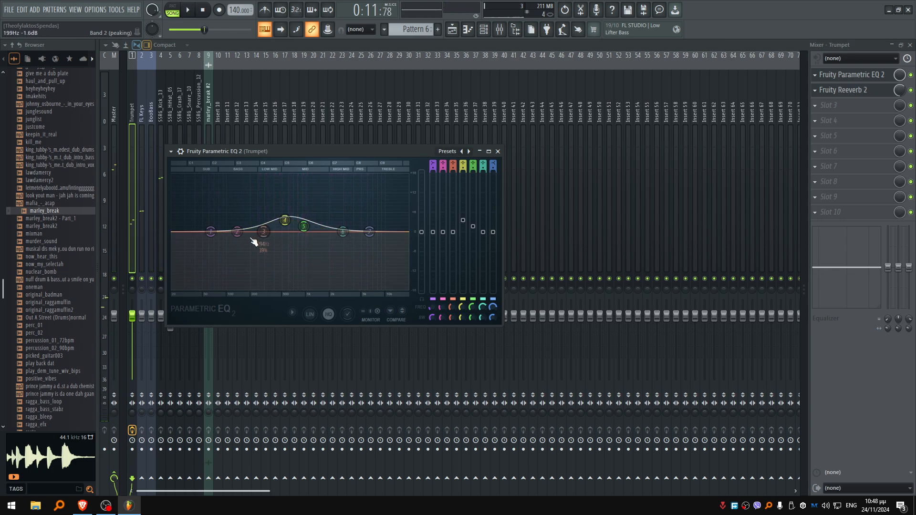
key(space)
drag(264, 232, 261, 226)
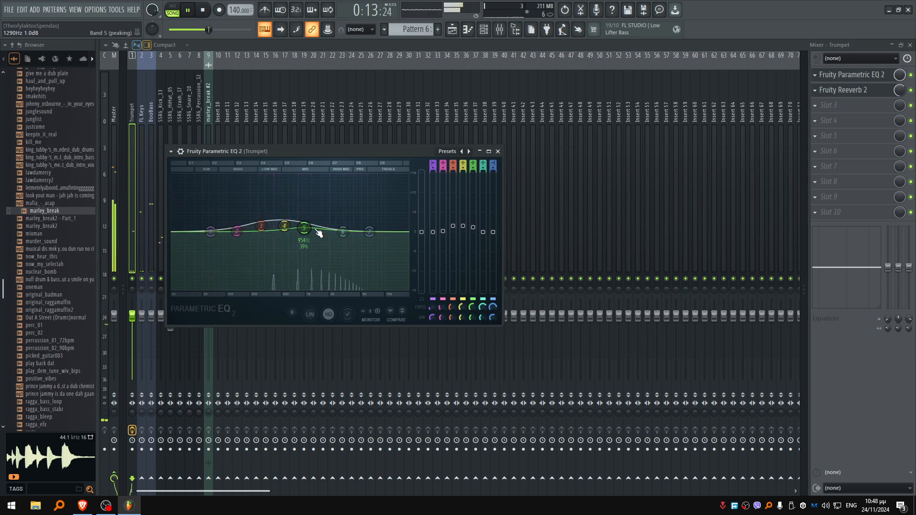
drag(376, 245, 373, 259)
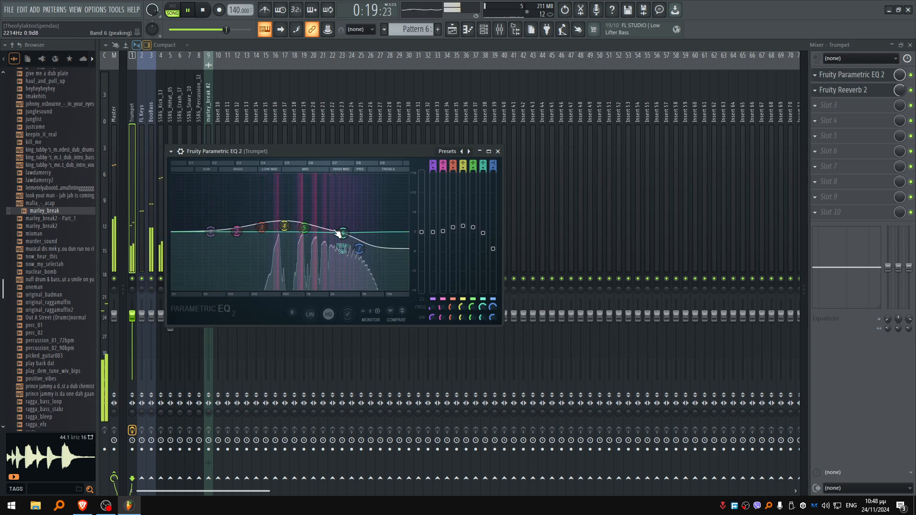
key(space)
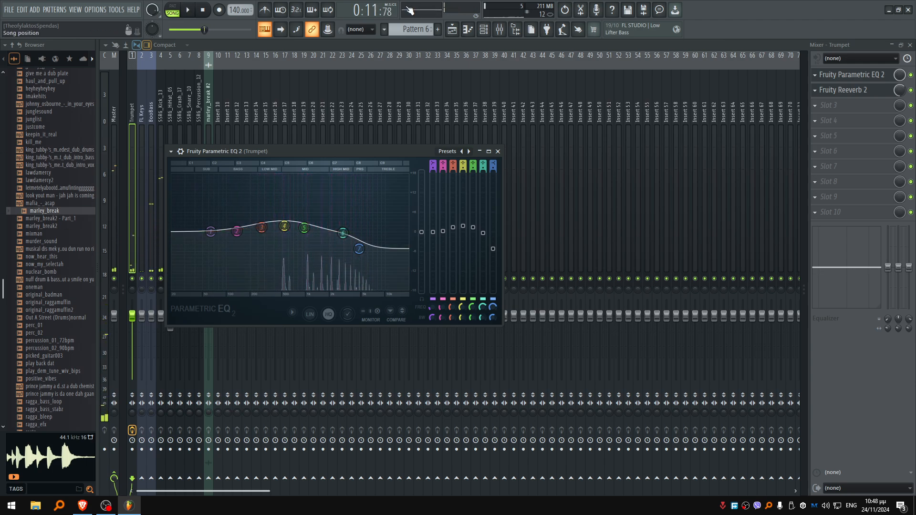
Step: Review the playlist clips around bars 7 to 16 and play the arrangement while checking the levels of the mixer tracks
key(F5)
scroll(436, 174, right, 2)
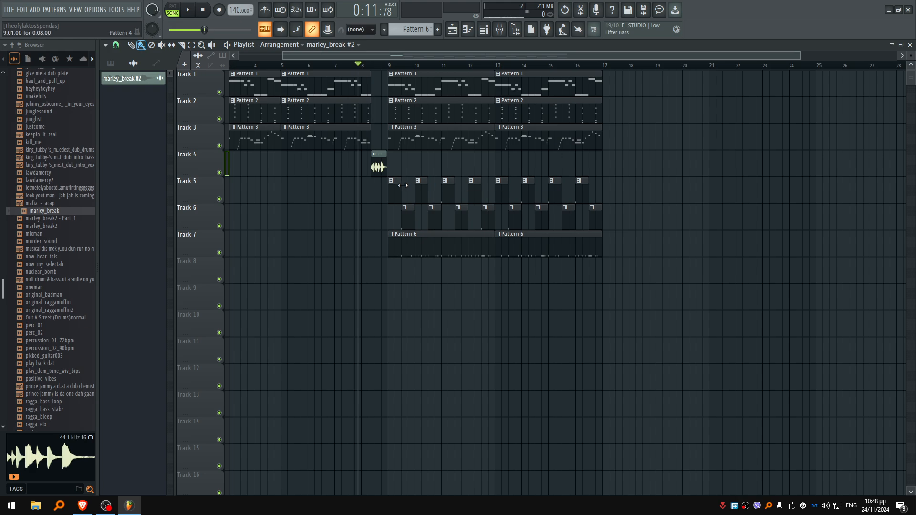
ctrl+scroll(371, 215, up, 3)
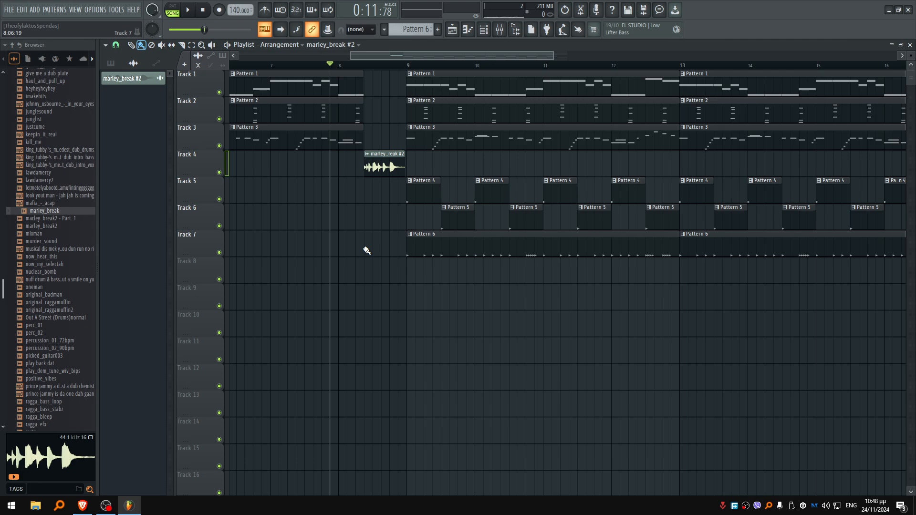
key(space)
key(F9)
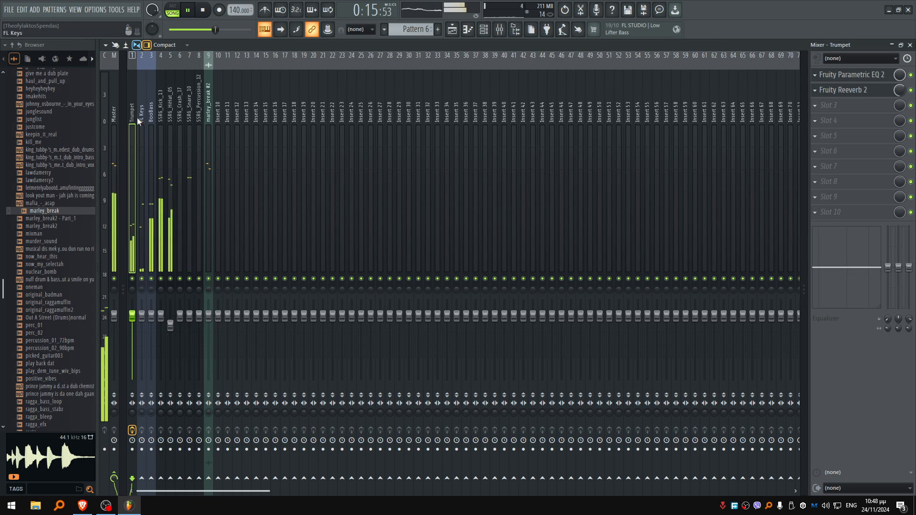
click(165, 118)
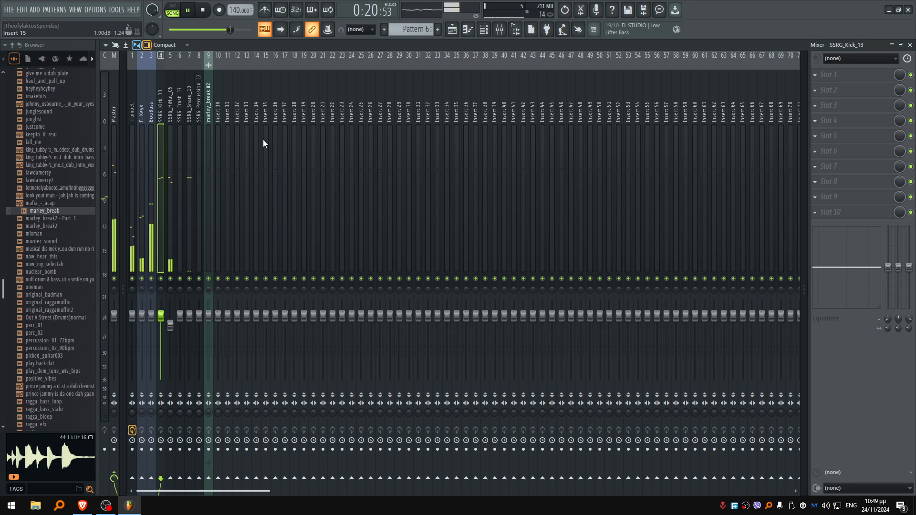
key(space)
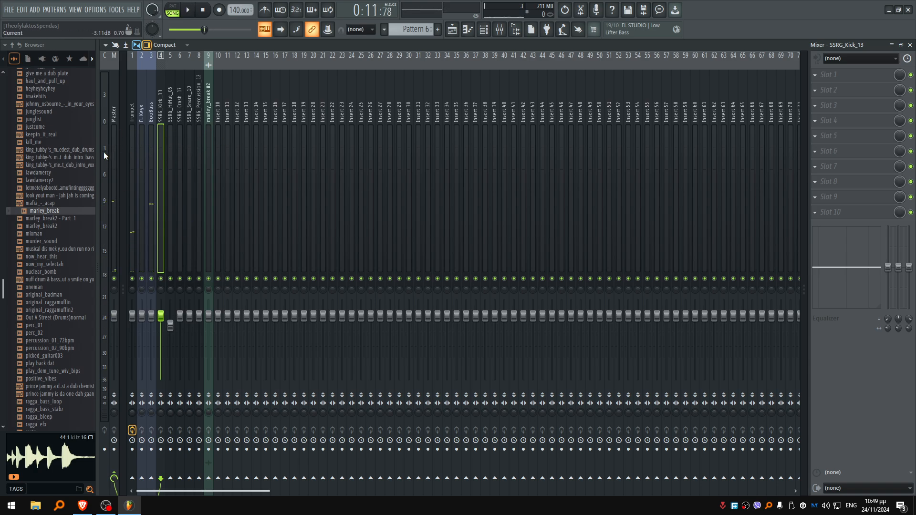
Step: Lower the SSRG_HiHat_05 mixer volume to about 67% and reduce SSRG_Snare_10 slightly while playing the arrangement
key(space)
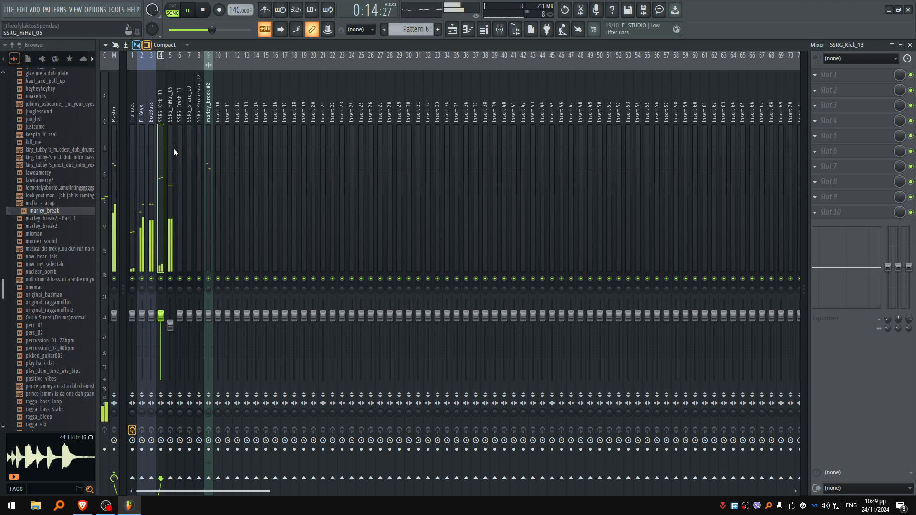
click(170, 110)
key(space)
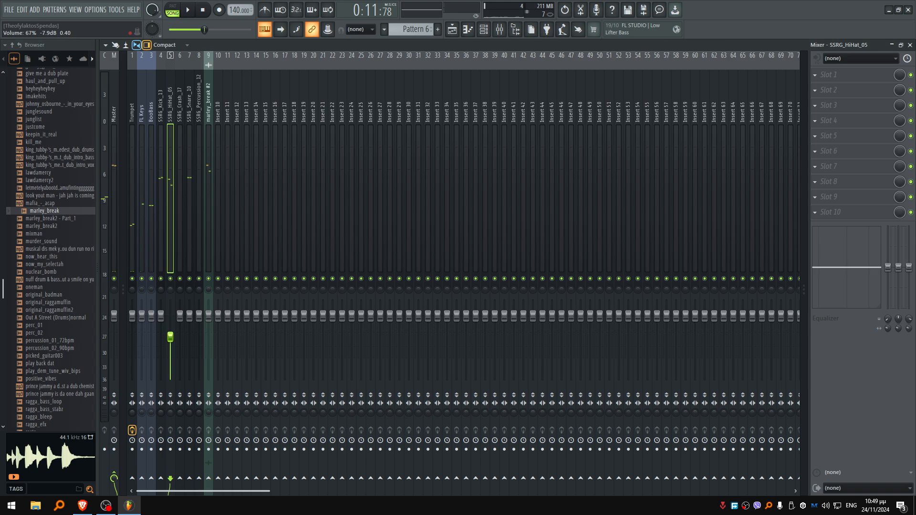
key(space)
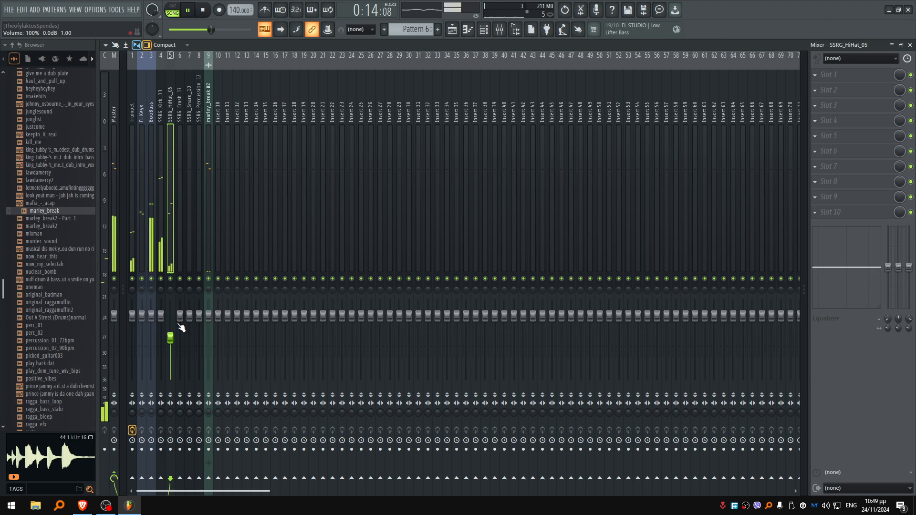
mouse_move(189, 315)
mouse_down()
mouse_move(189, 329)
mouse_move(190, 319)
mouse_up()
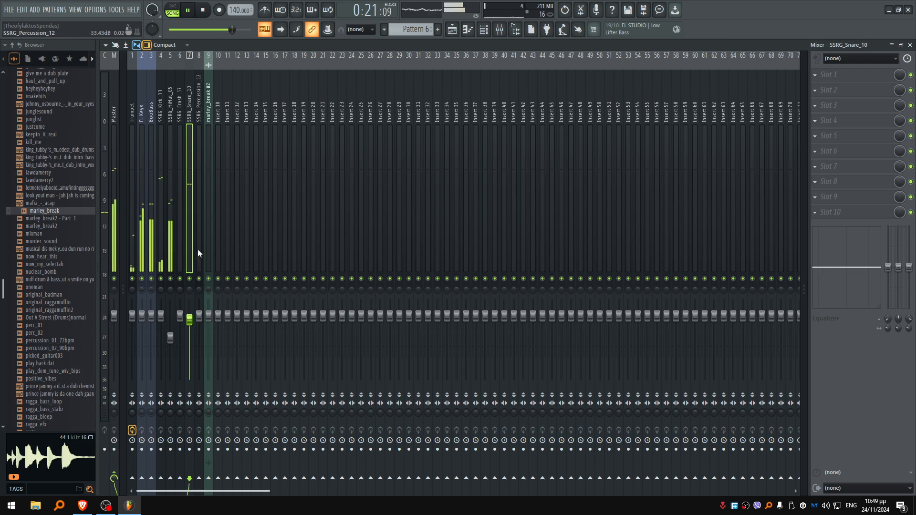
key(space)
Step: Rename the empty mixer track Insert 12 to Synths and colour it green
click(236, 116)
key(F2)
click(234, 117)
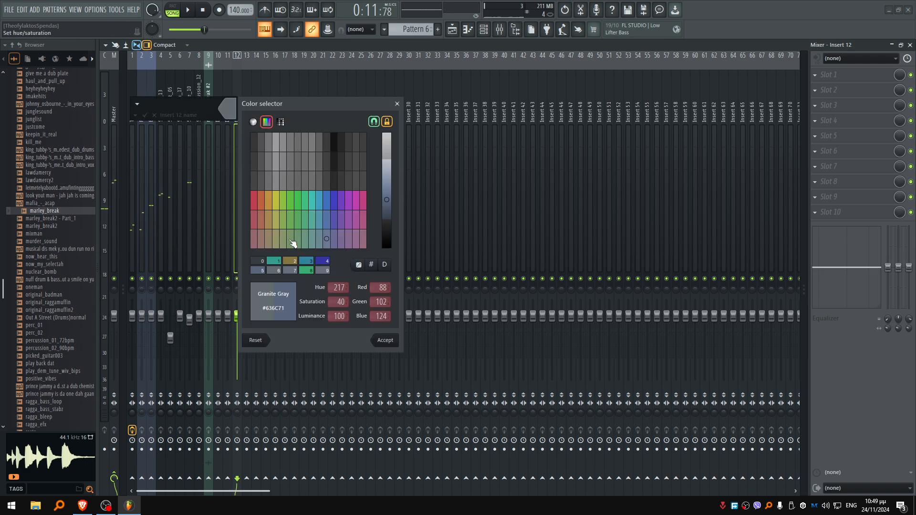
click(305, 200)
key(Return)
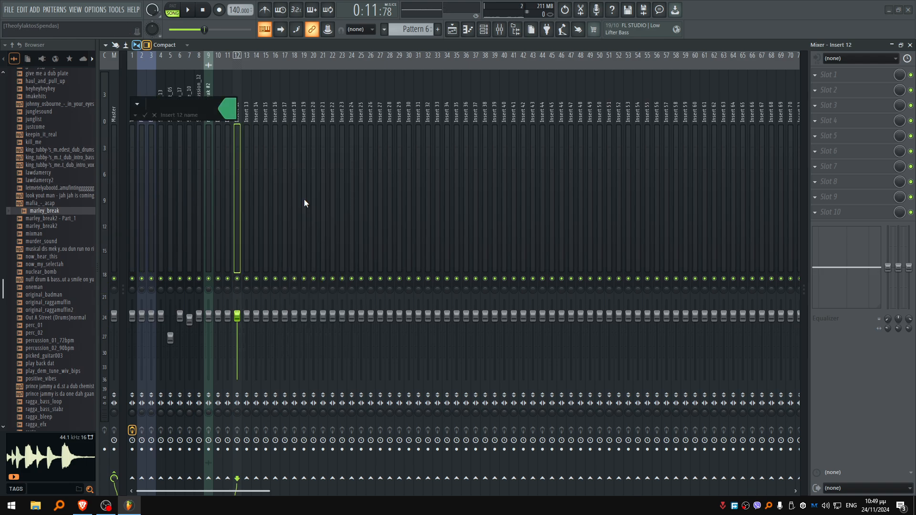
text(Synths)
key(Return)
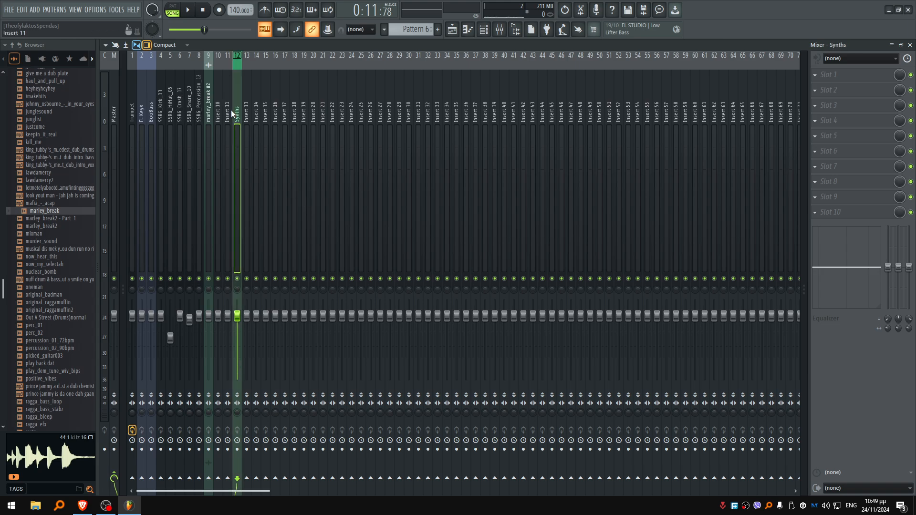
Step: Reorder the mixer so Synths is the first insert and Trumpet, FL Keys and BooBass sit directly after marley_break #2
drag(234, 110, 150, 125)
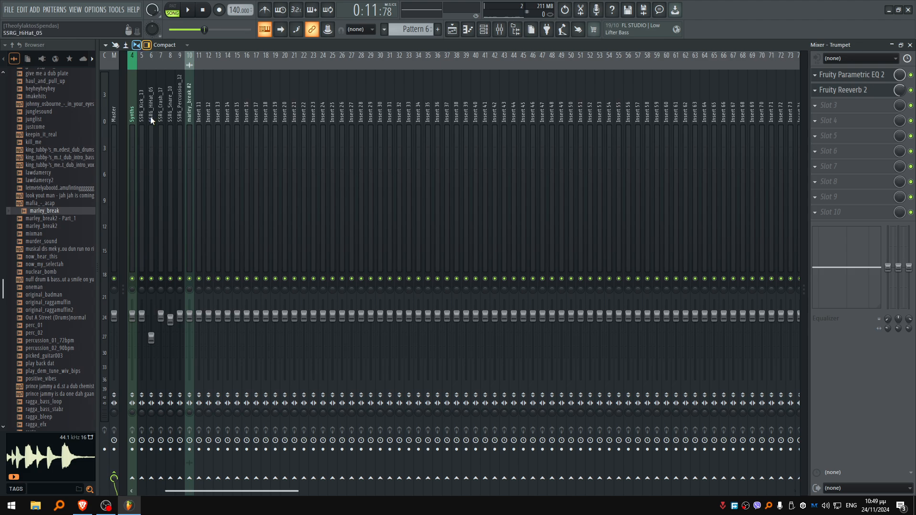
key(alt+Right)
key(alt+Right)
key(alt+Right)
key(alt+Right)
key(alt+Right)
key(alt+Right)
key(alt+Right)
key(alt+Right)
key(alt+Right)
key(alt+Right)
key(alt+Right)
key(alt+Right)
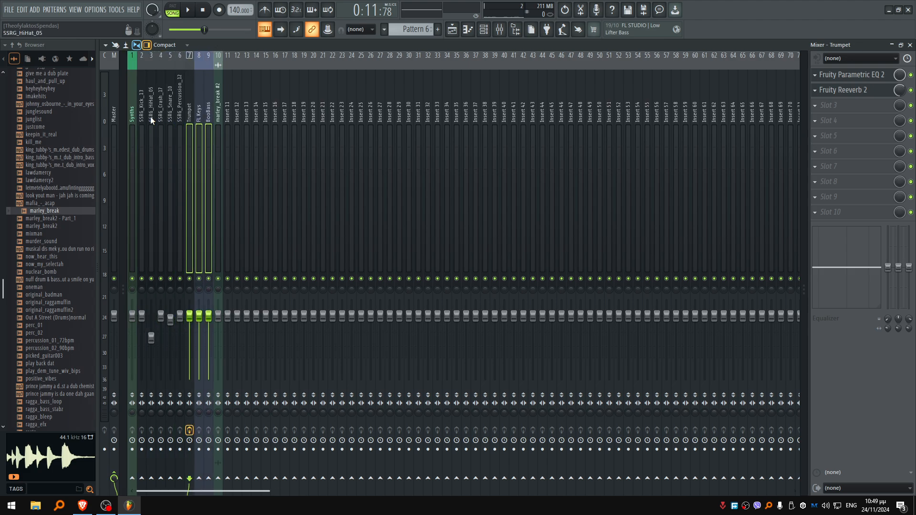
key(alt+Left)
key(alt+Left)
key(alt+Left)
key(alt+Left)
key(alt+Left)
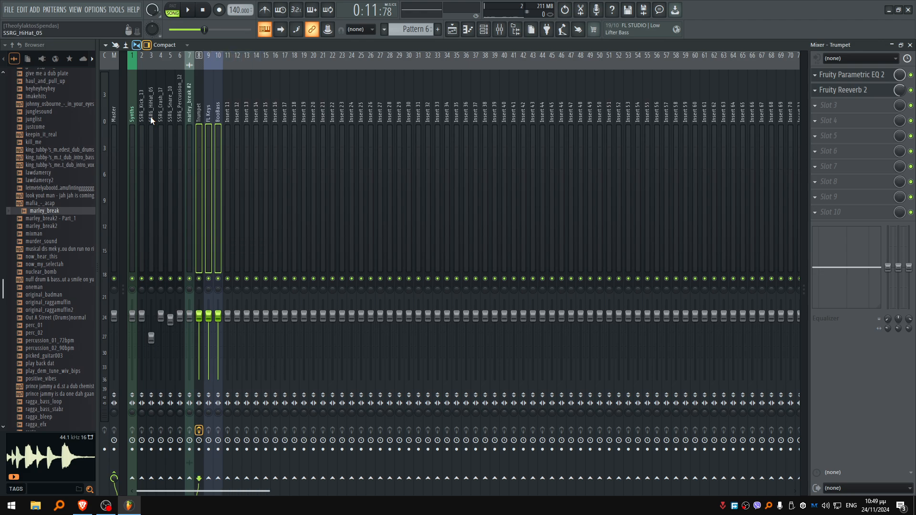
Step: Select the Trumpet, FL Keys and BooBass mixer tracks together and recolour them green as one group
click(221, 116)
shift+click(198, 119)
right_click(223, 53)
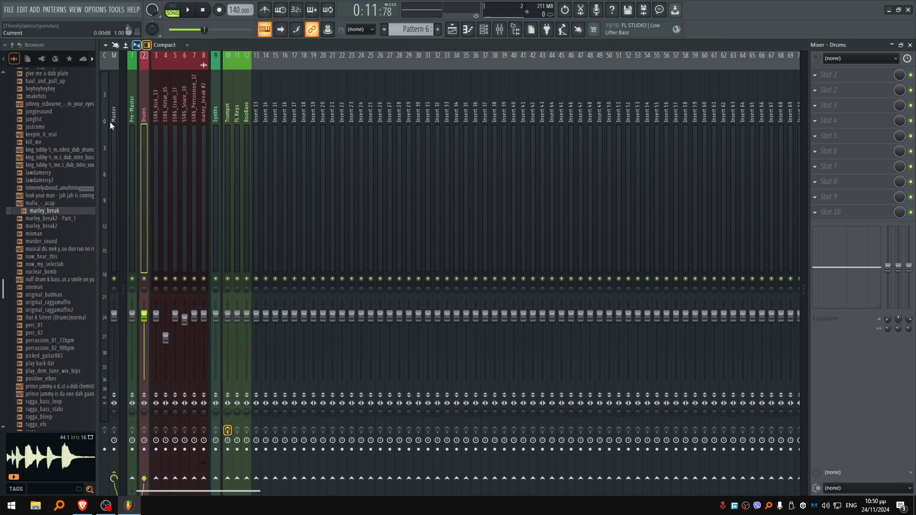
Step: Examine the Drums, Synths, Pre-Master and Master mixer tracks and how each one is routed
click(296, 115)
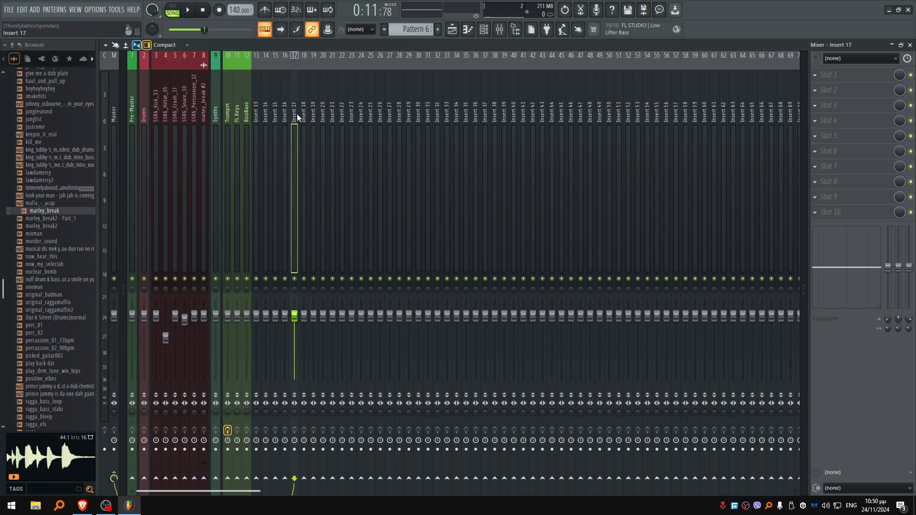
click(144, 132)
click(216, 122)
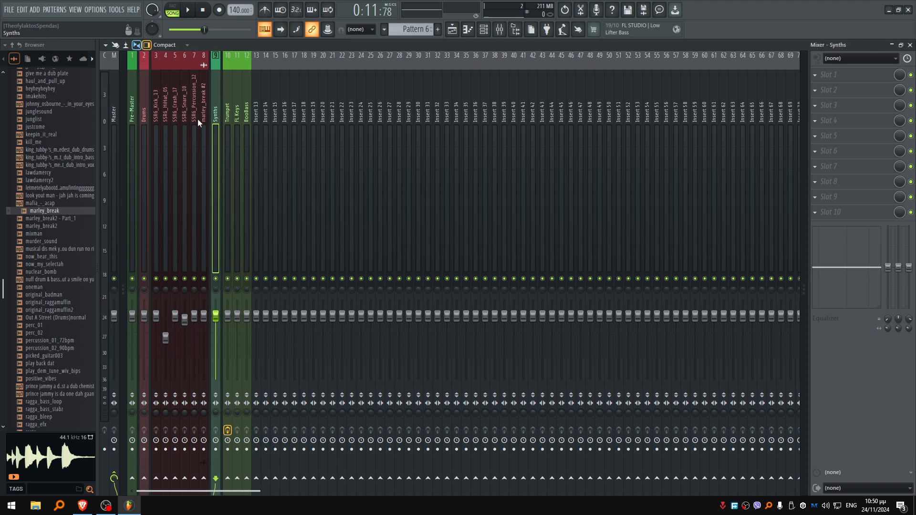
click(303, 103)
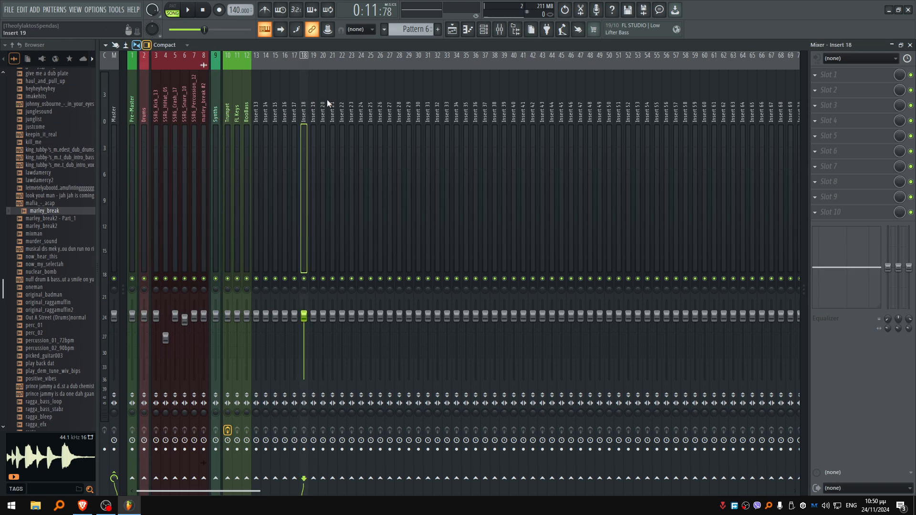
click(133, 114)
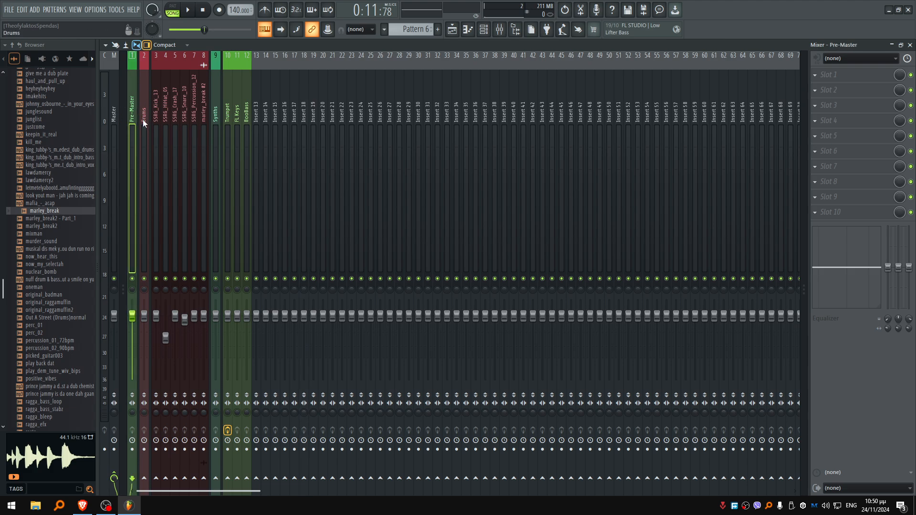
click(143, 119)
click(214, 120)
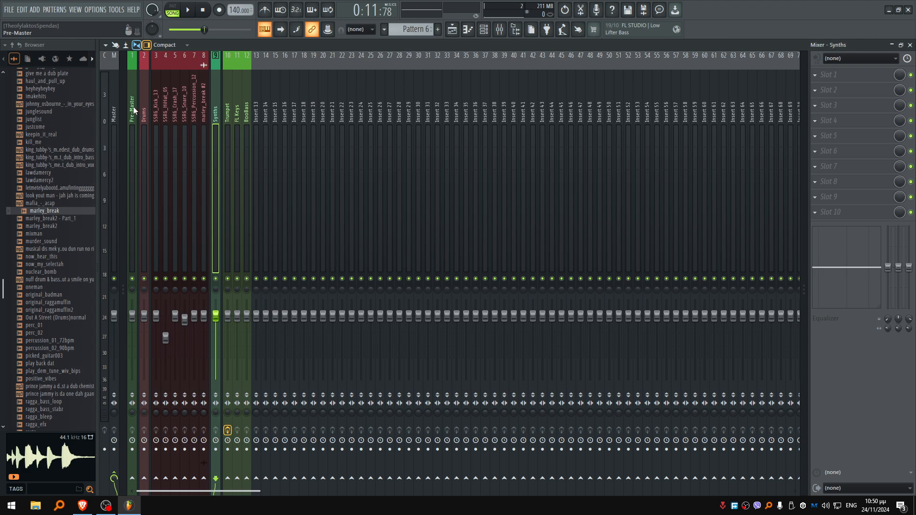
click(134, 136)
click(114, 115)
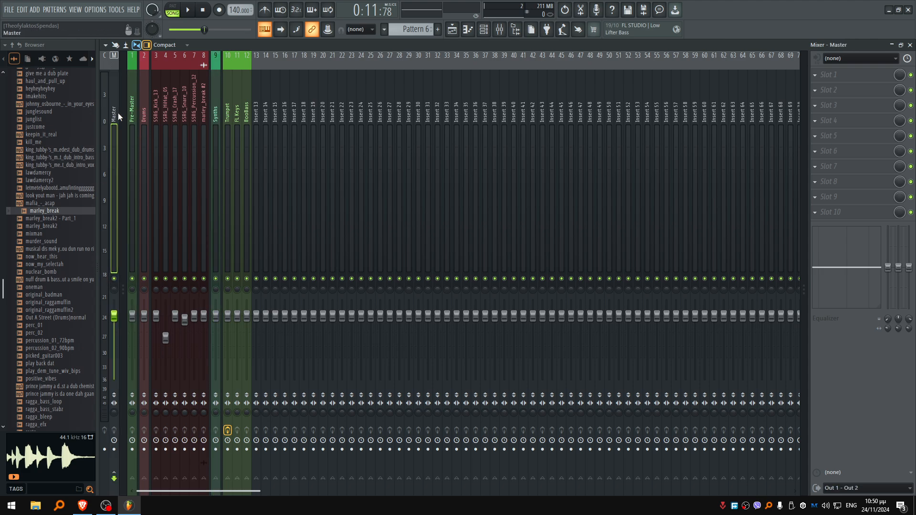
click(134, 119)
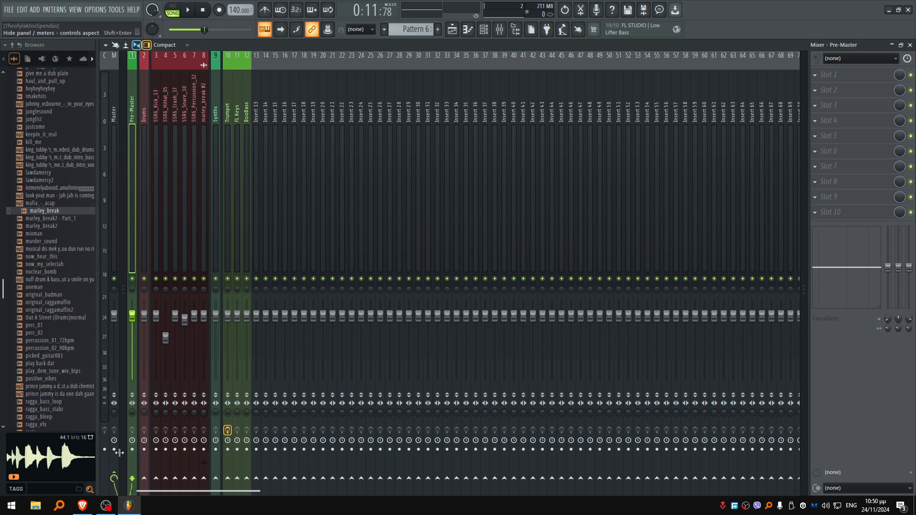
Step: Route the Drums and Synths bus tracks to the Pre-Master track only
click(139, 96)
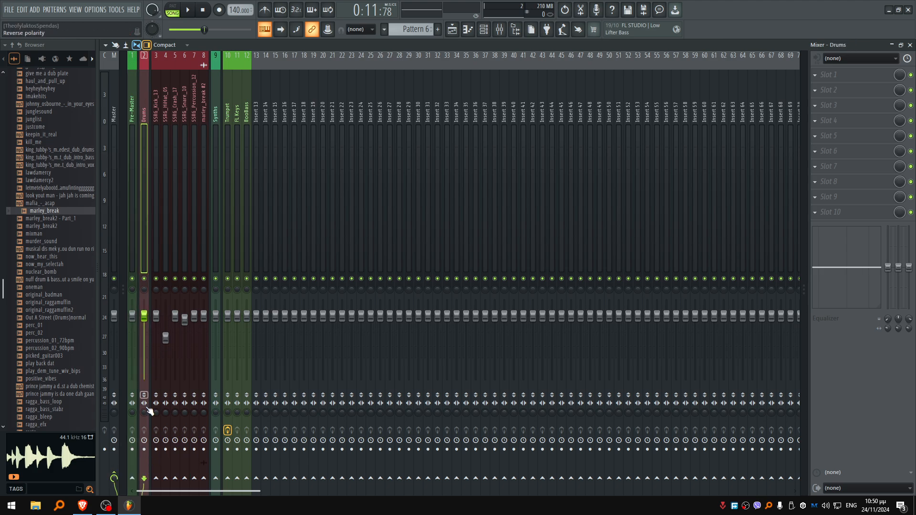
right_click(133, 478)
click(184, 464)
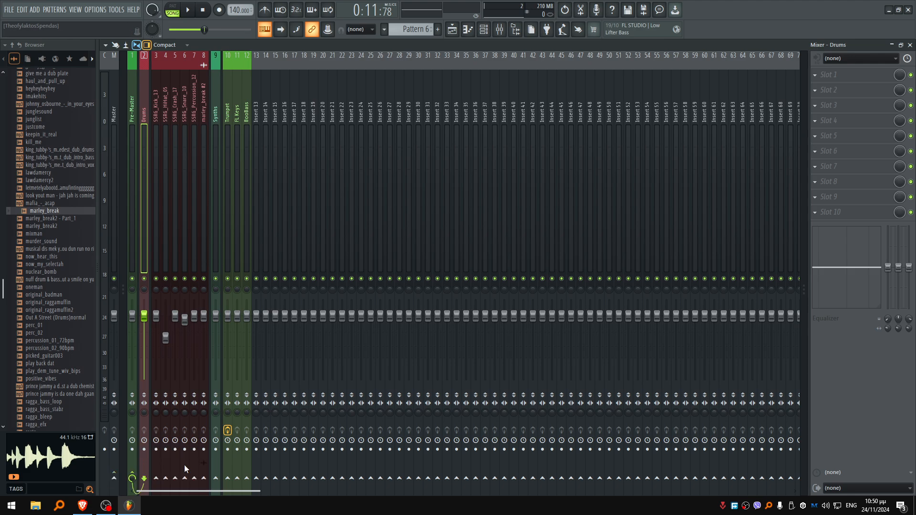
click(213, 122)
right_click(133, 478)
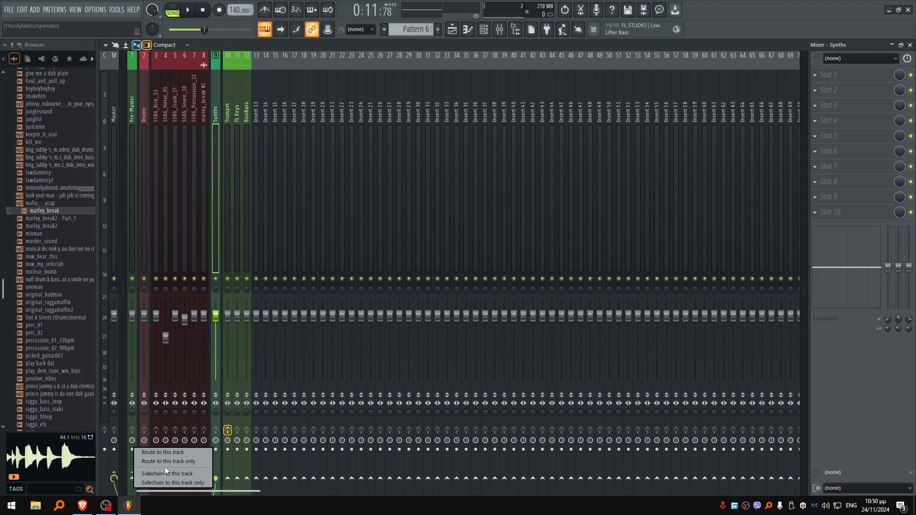
click(170, 462)
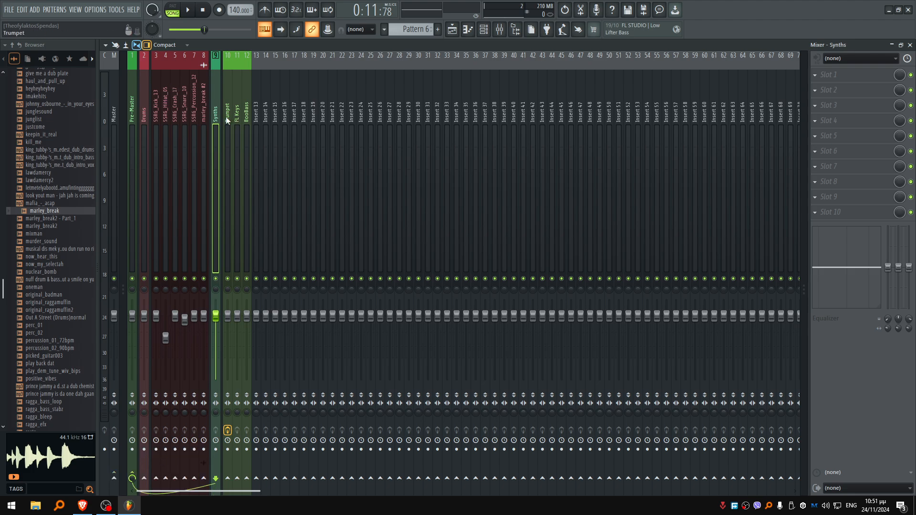
Step: Route the six drum tracks, SSRG_Kick_13 through marley_break #2, to Drums only, and Trumpet, FL Keys and BooBass to Synths only
drag(156, 119, 201, 127)
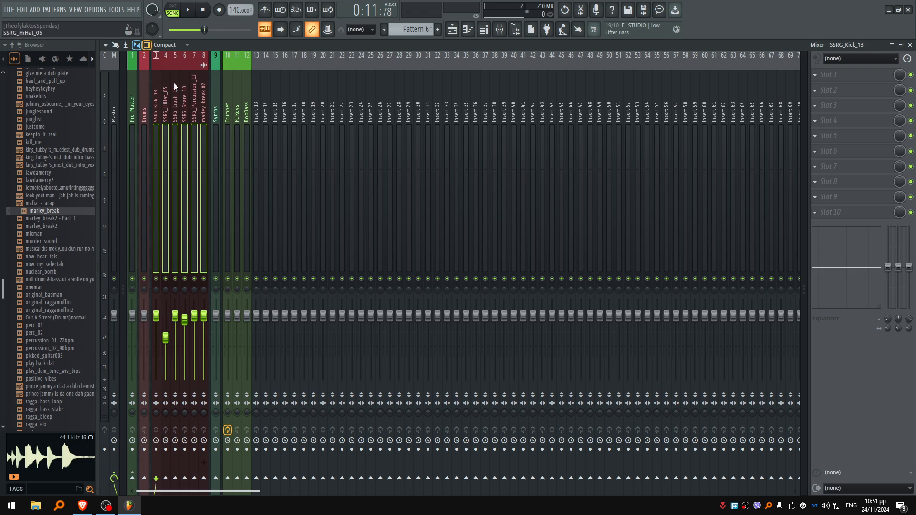
right_click(144, 450)
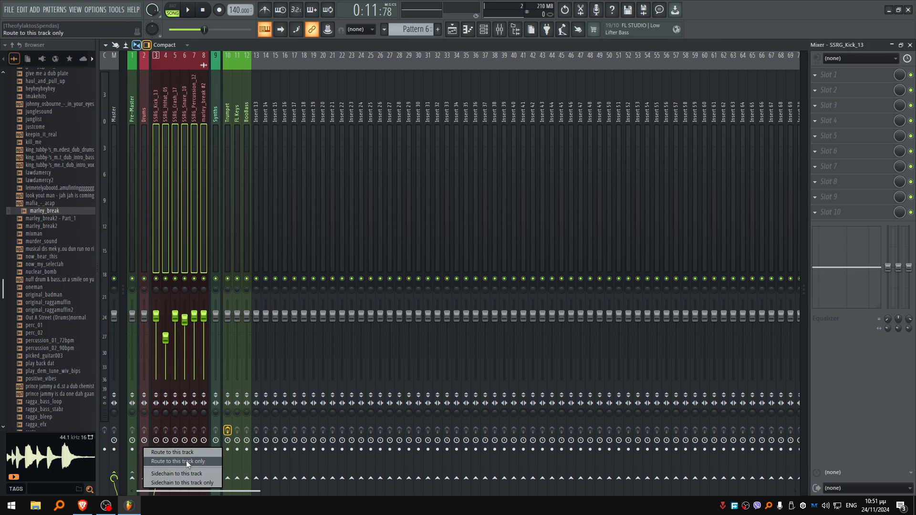
click(186, 460)
drag(230, 110, 247, 124)
right_click(217, 477)
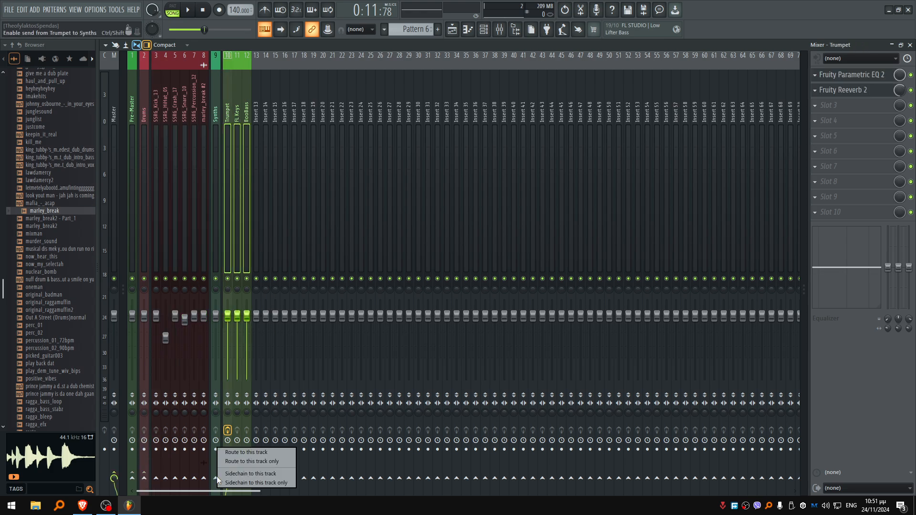
click(265, 462)
click(220, 100)
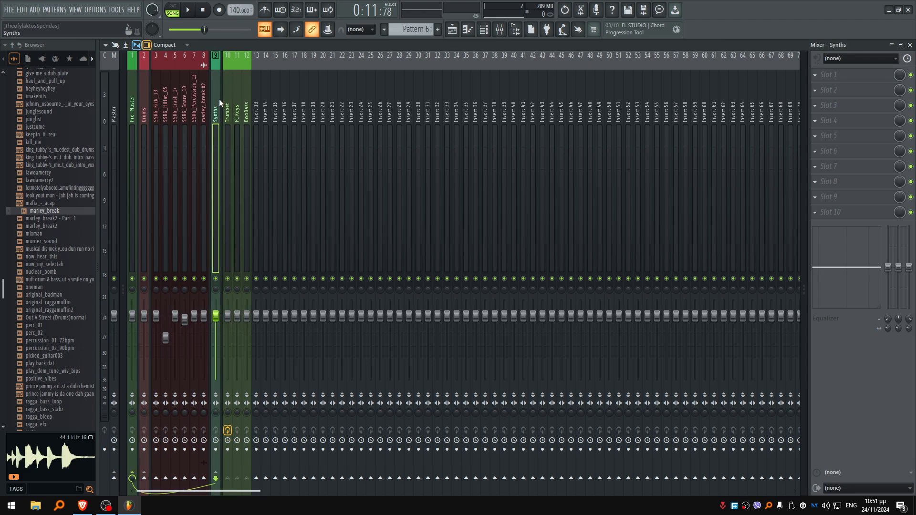
key(space)
key(space)
click(184, 98)
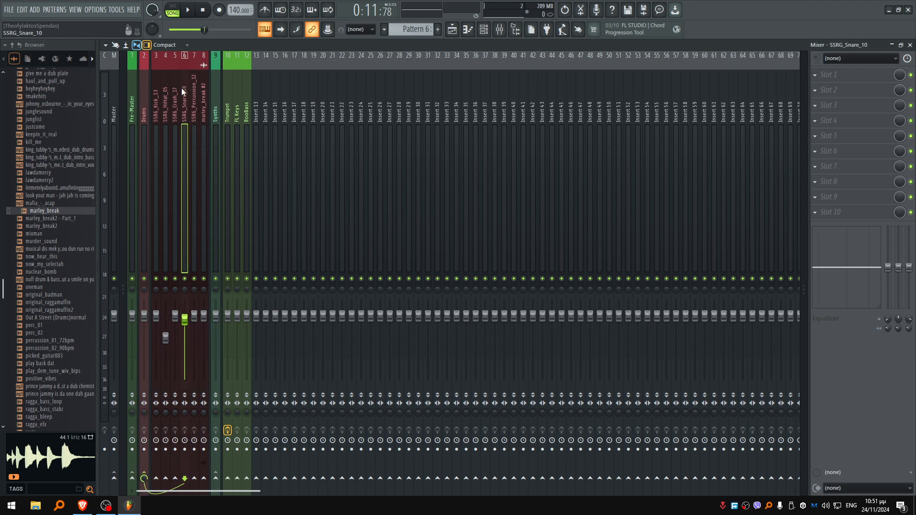
click(173, 96)
click(285, 96)
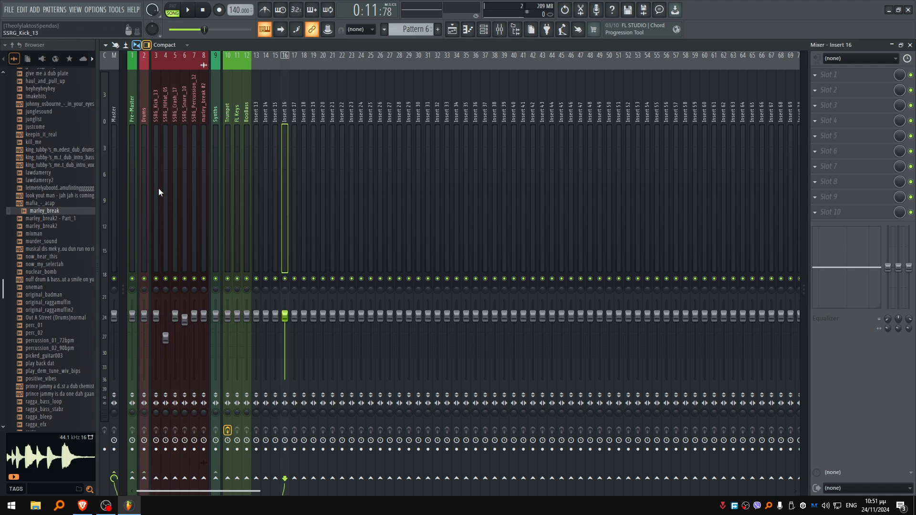
Step: Send the SSRG_Kick_13 mixer track to the Synths track as a sidechain
click(153, 114)
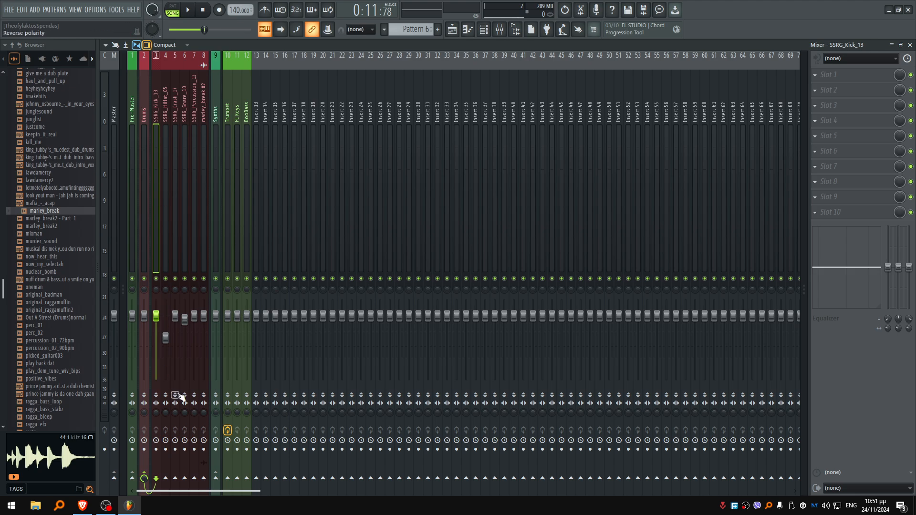
click(215, 479)
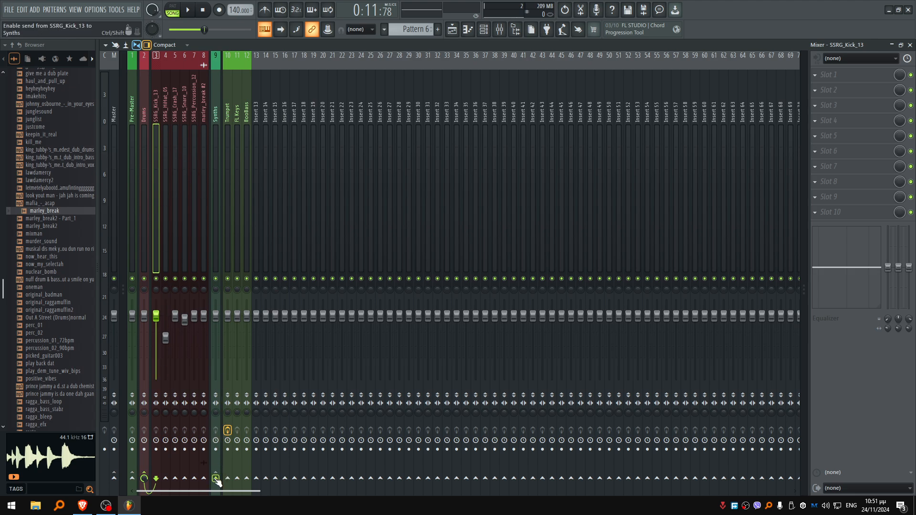
drag(216, 479, 218, 482)
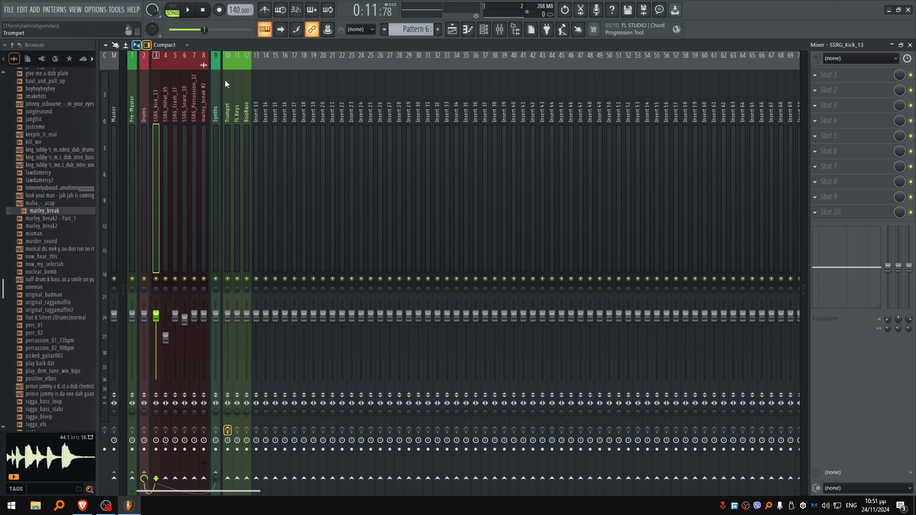
Step: Add Fruity Limiter to the first effect slot of Synths and set it to compressor mode with SSRG_Kick_13 as sidechain input
click(219, 93)
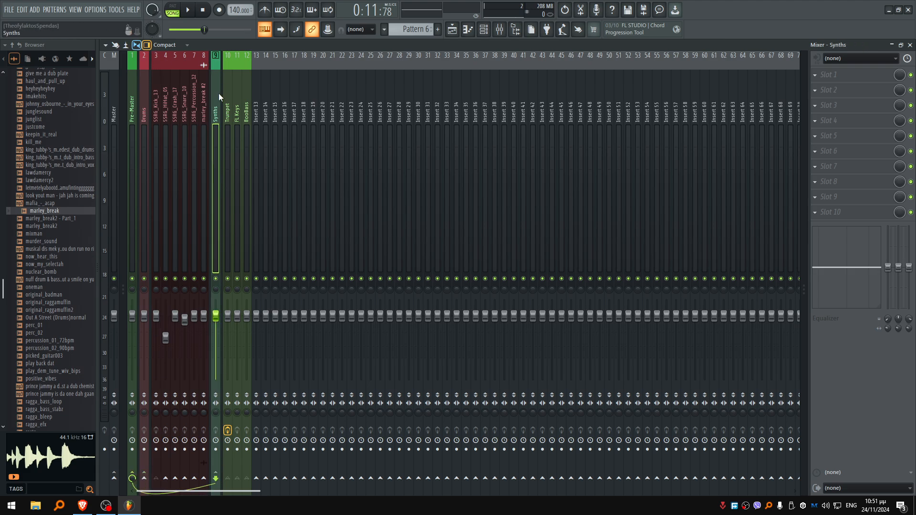
click(829, 85)
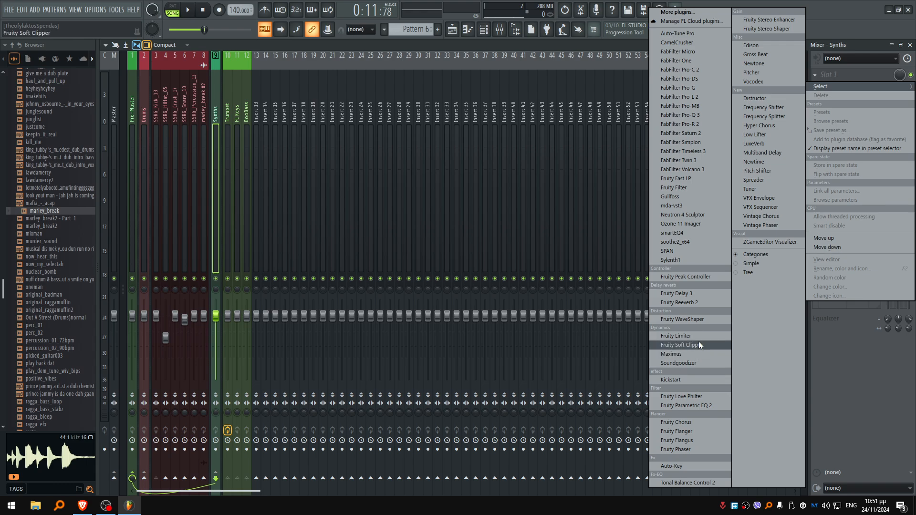
click(676, 336)
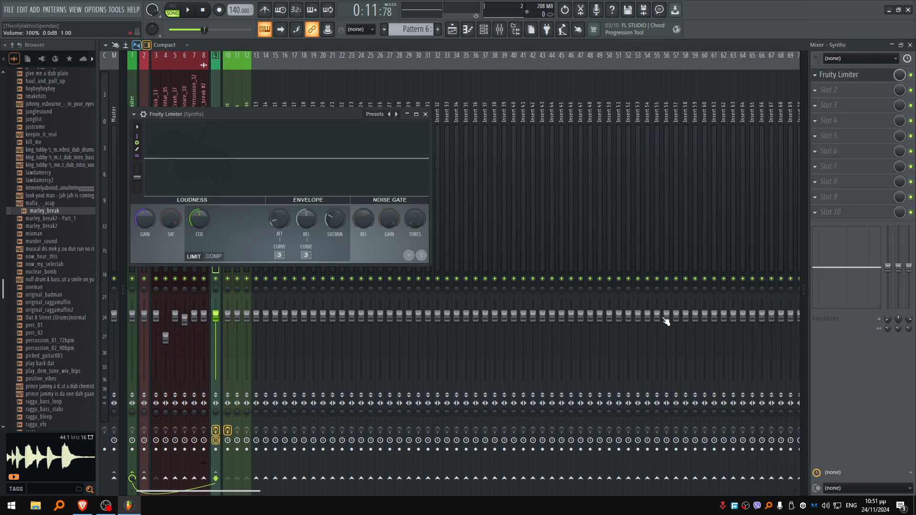
click(224, 257)
click(305, 254)
click(333, 272)
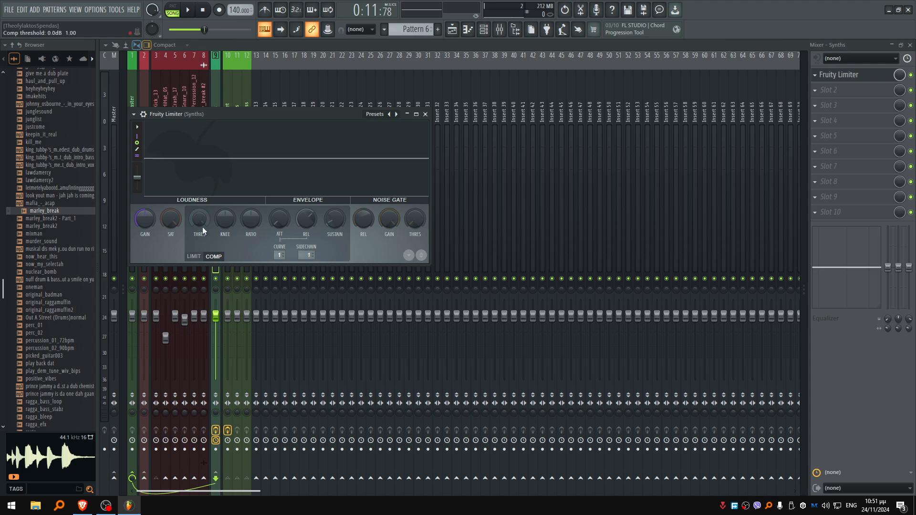
Step: Raise the kick-triggered compressor's ratio and, during playback, adjust its release and set its threshold to about -28.5 dB
mouse_move(249, 227)
mouse_down()
mouse_move(249, 215)
mouse_move(249, 224)
mouse_up()
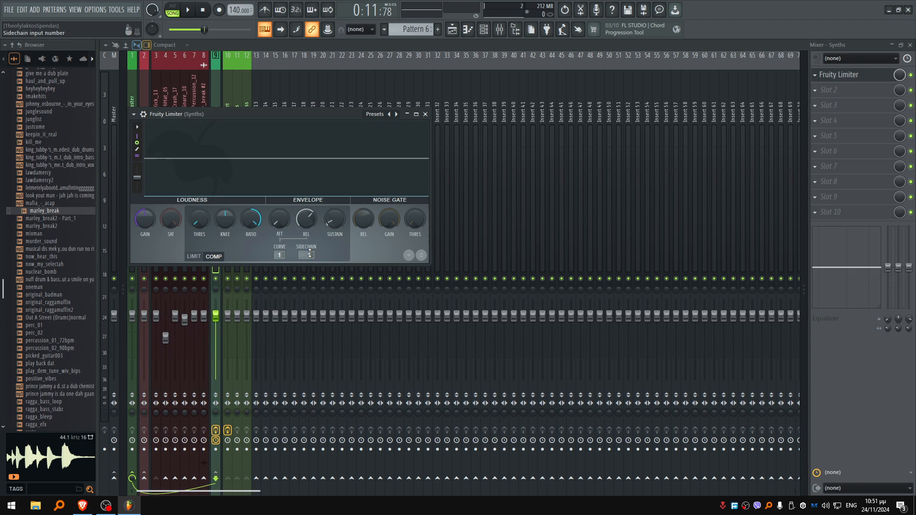
key(space)
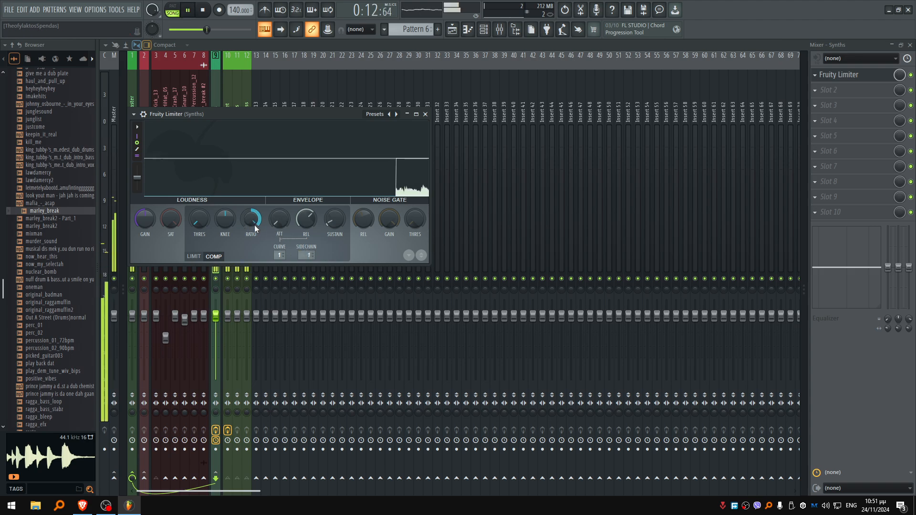
drag(197, 218, 198, 203)
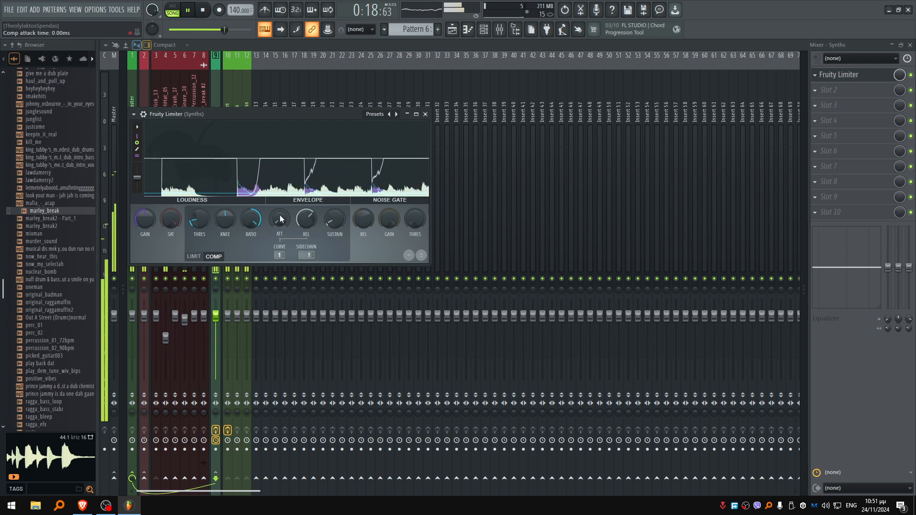
drag(306, 218, 306, 213)
mouse_move(199, 219)
mouse_down()
mouse_move(199, 231)
mouse_move(197, 221)
mouse_up()
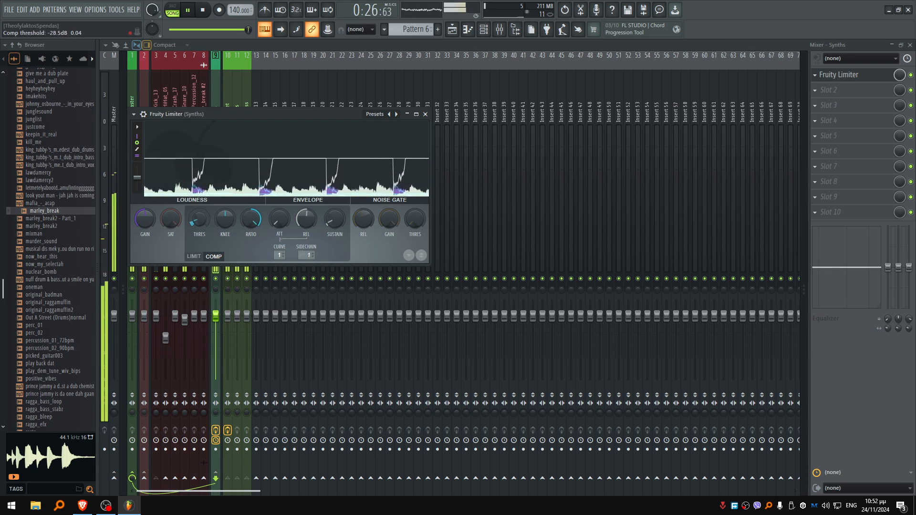
key(space)
click(452, 29)
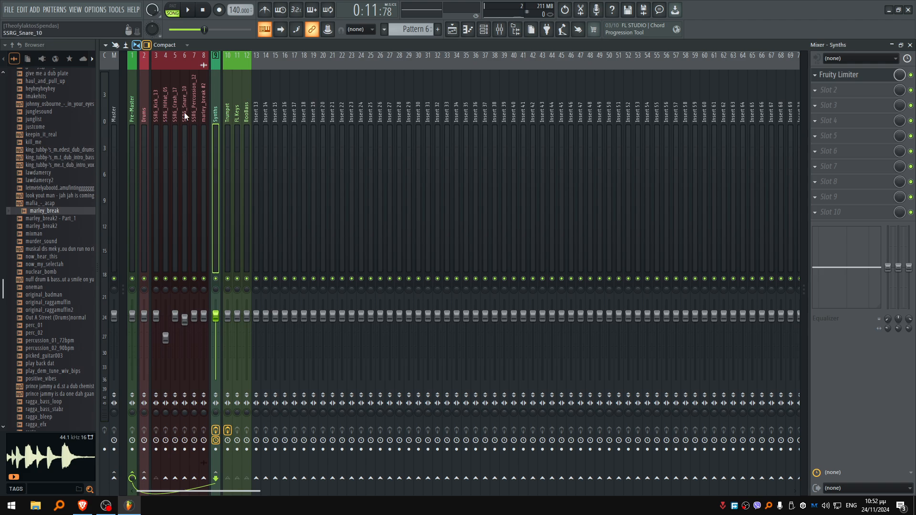
Step: Move SSRG_Snare_10 directly after SSRG_Kick_13 in the mixer and raise its volume to about 98% during playback
drag(184, 112, 164, 72)
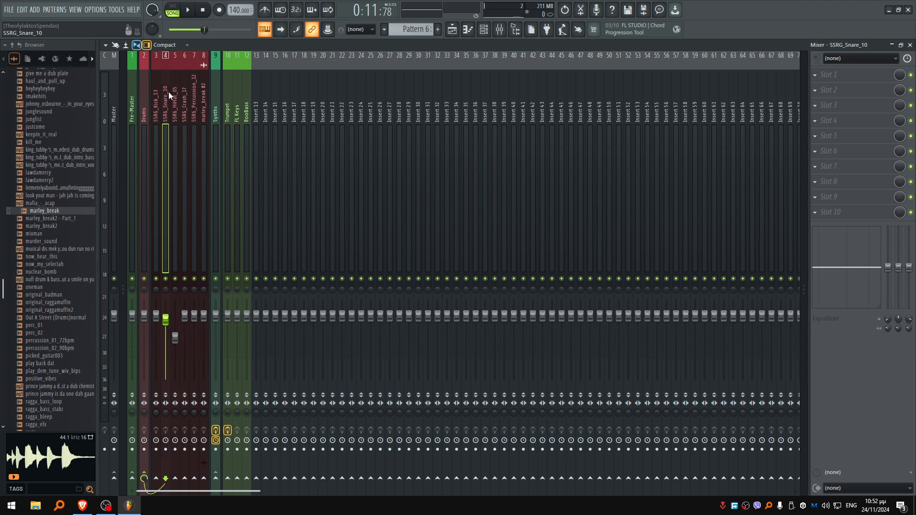
key(space)
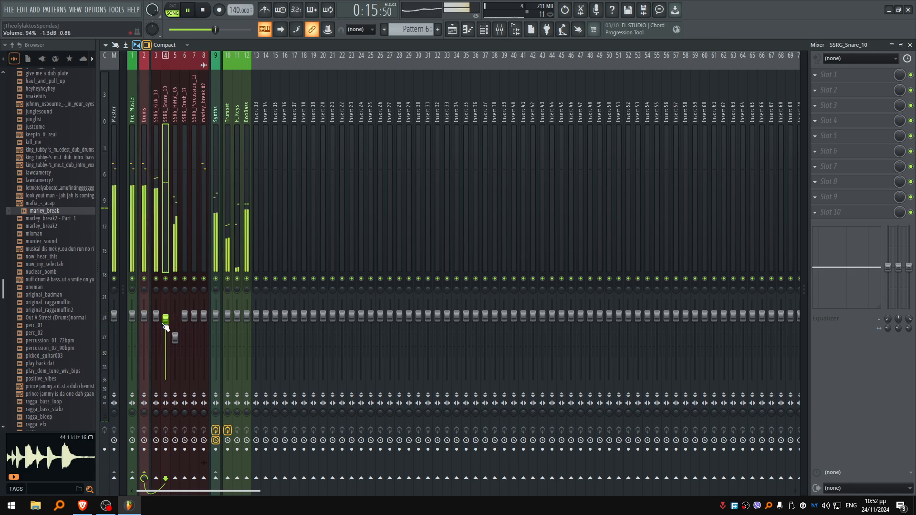
drag(163, 325, 163, 318)
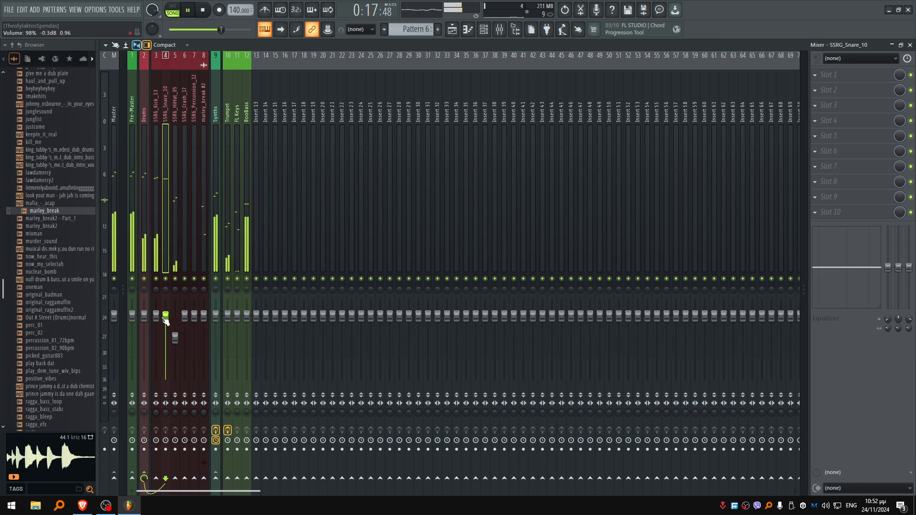
key(space)
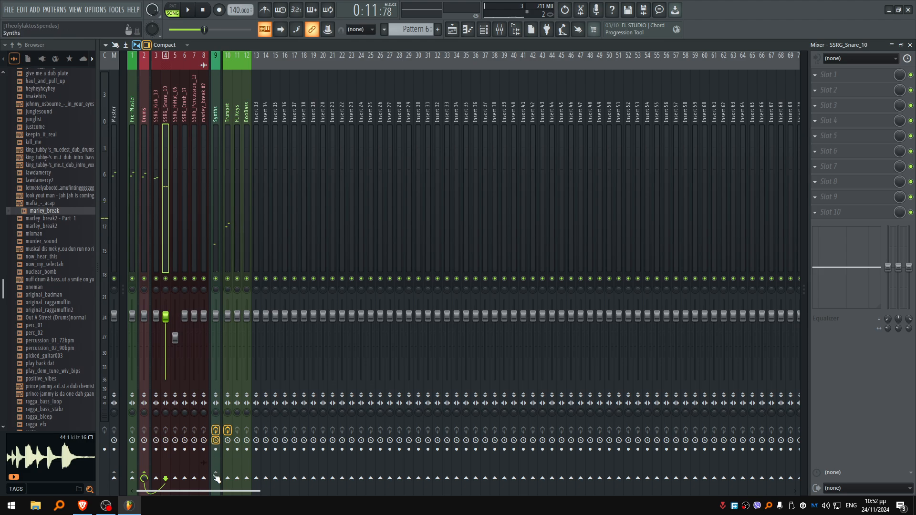
Step: Sidechain SSRG_Snare_10 to Synths and add another Fruity Limiter in the second effect slot of Synths
click(214, 99)
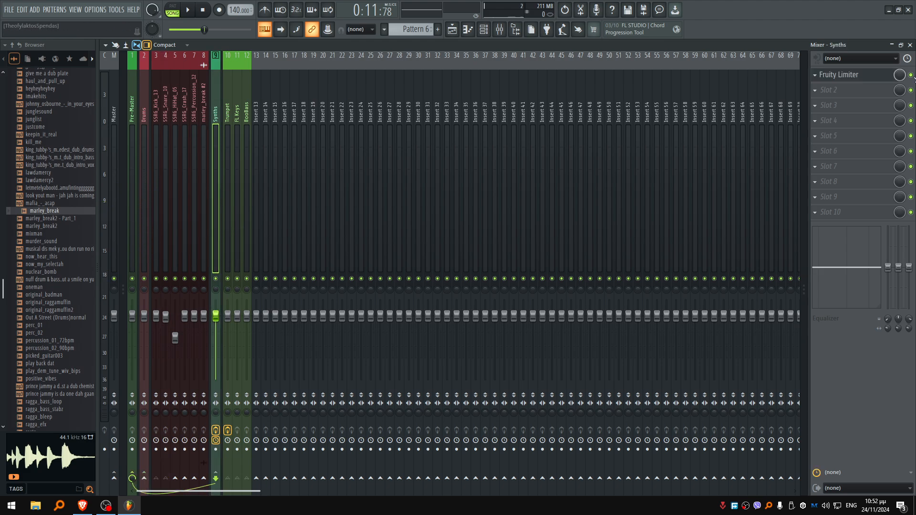
click(827, 90)
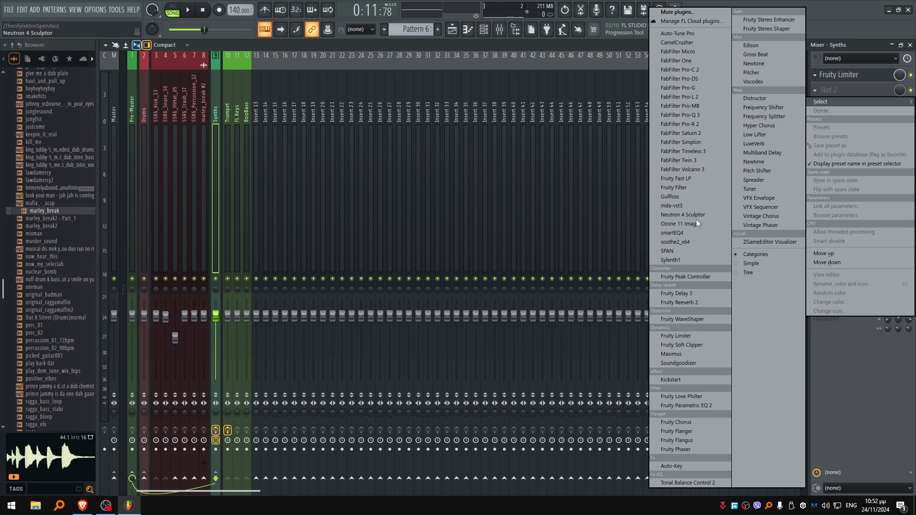
click(690, 337)
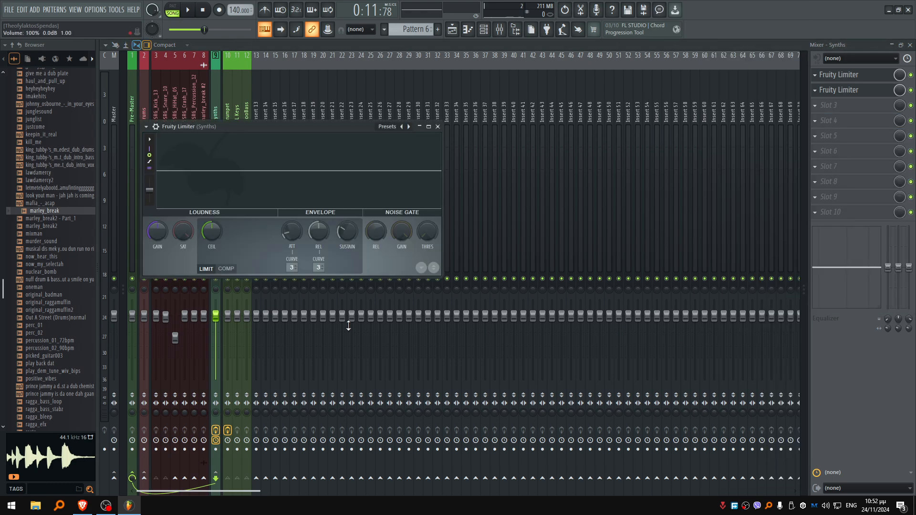
Step: Set the second Fruity Limiter on Synths to compressor mode with SSRG_Snare_10 as its sidechain input
click(226, 268)
click(318, 268)
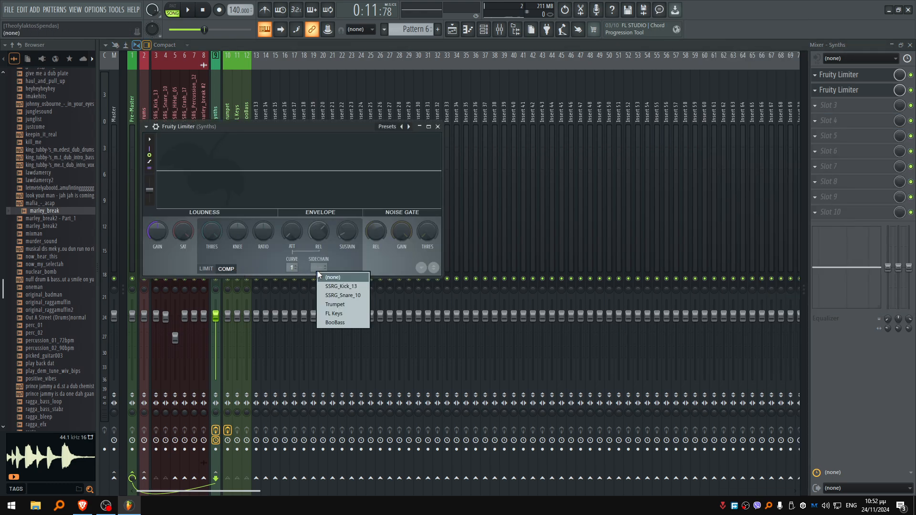
click(355, 293)
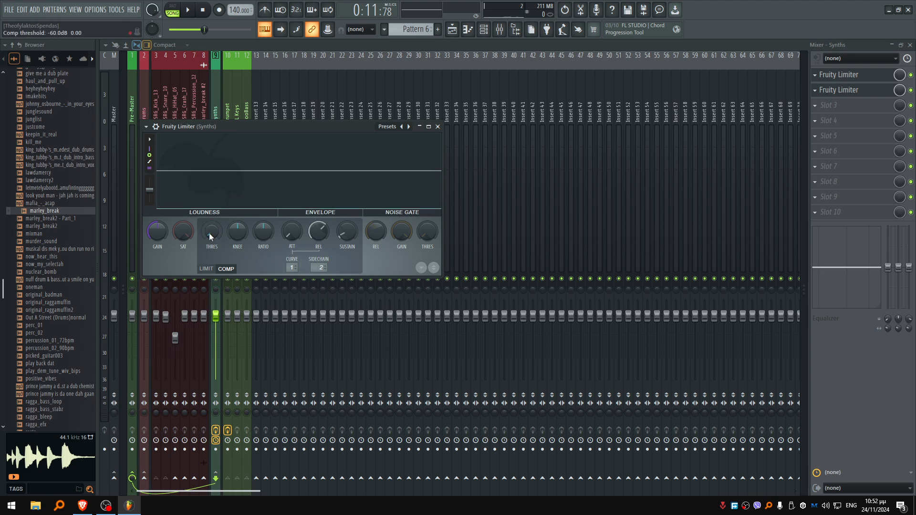
Step: Raise the snare-triggered compressor's ratio, shorten its release and set its threshold to about -28.5 dB while playing back the beat
drag(262, 234, 262, 186)
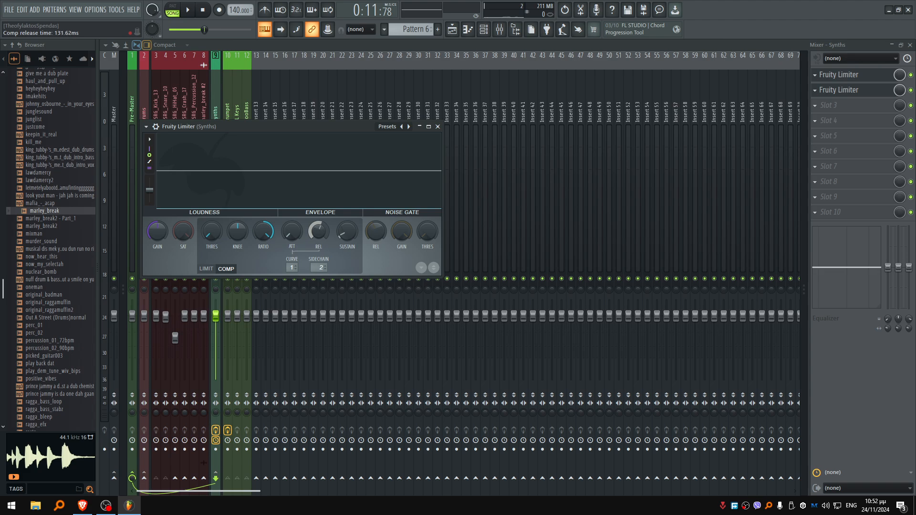
key(space)
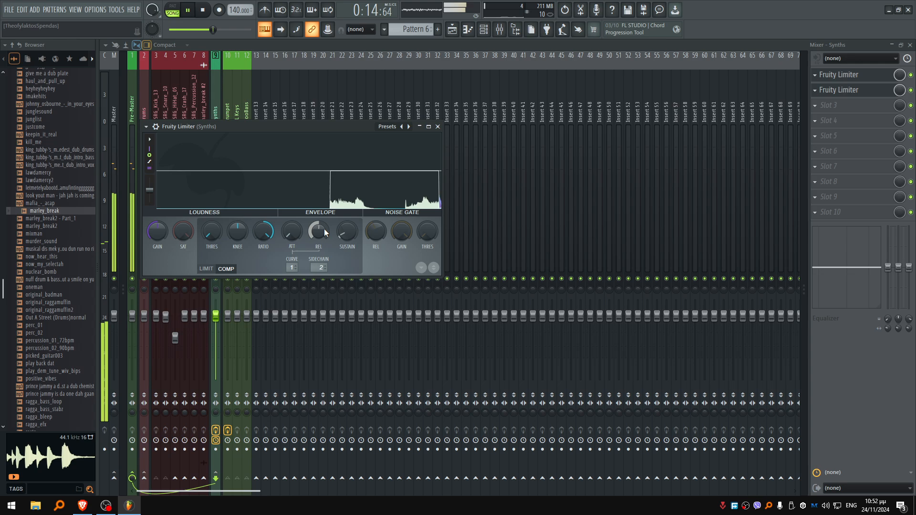
drag(324, 229, 325, 228)
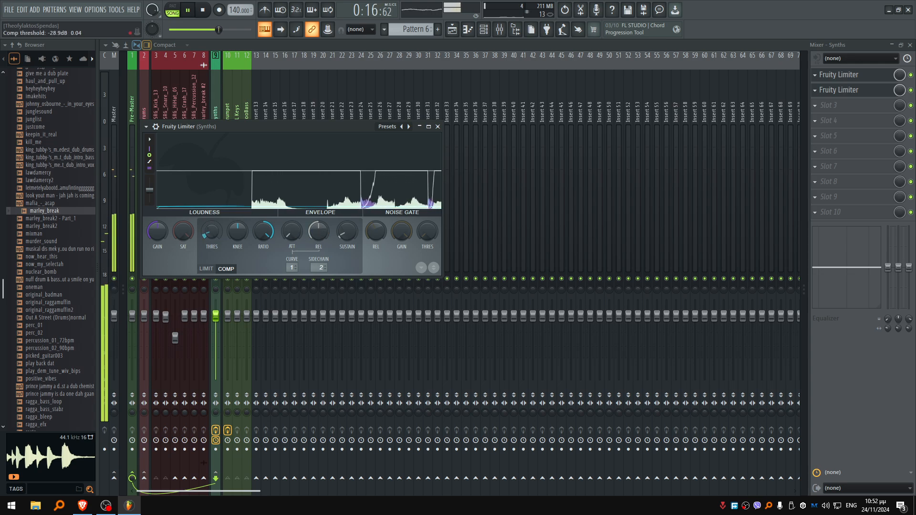
key(space)
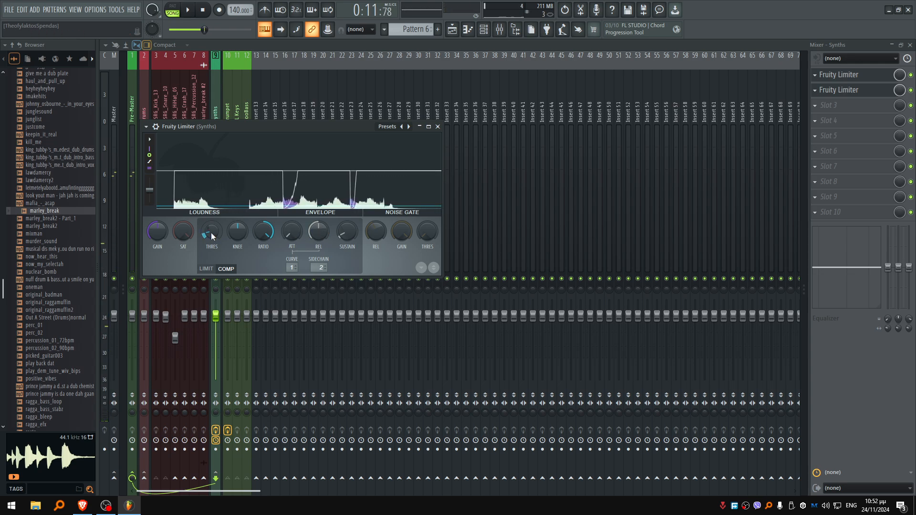
key(space)
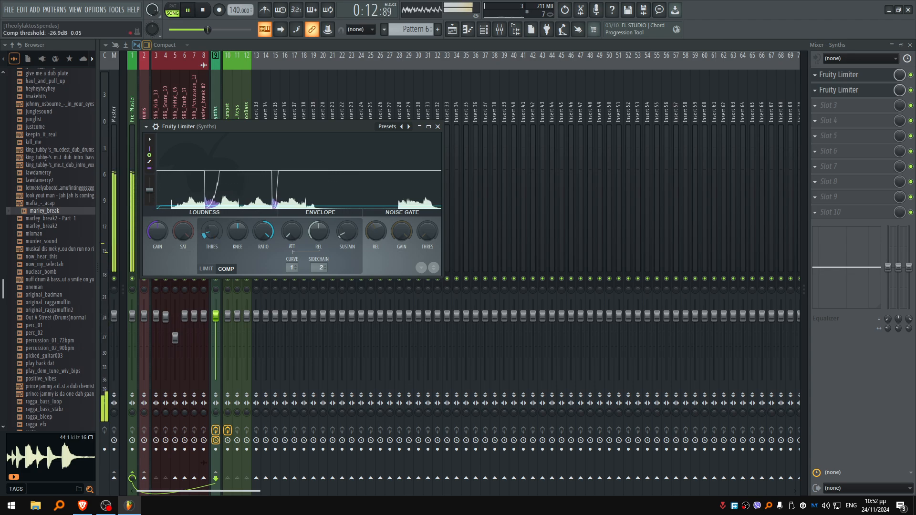
drag(211, 232, 211, 236)
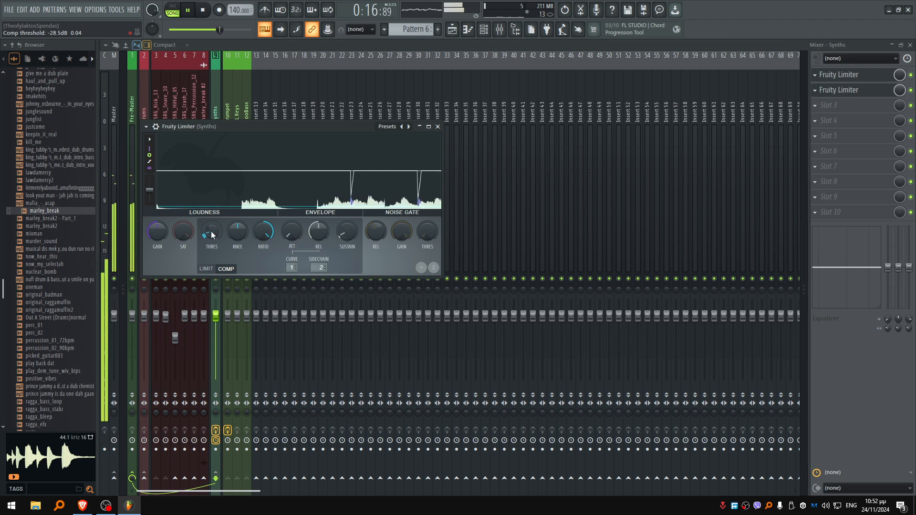
key(space)
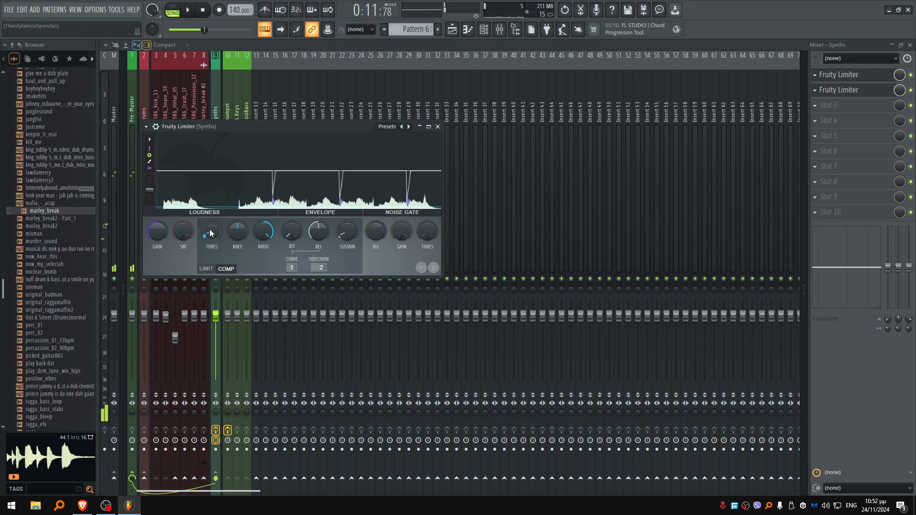
Step: Open the project info settings to view the project's credits and working time
key(F11)
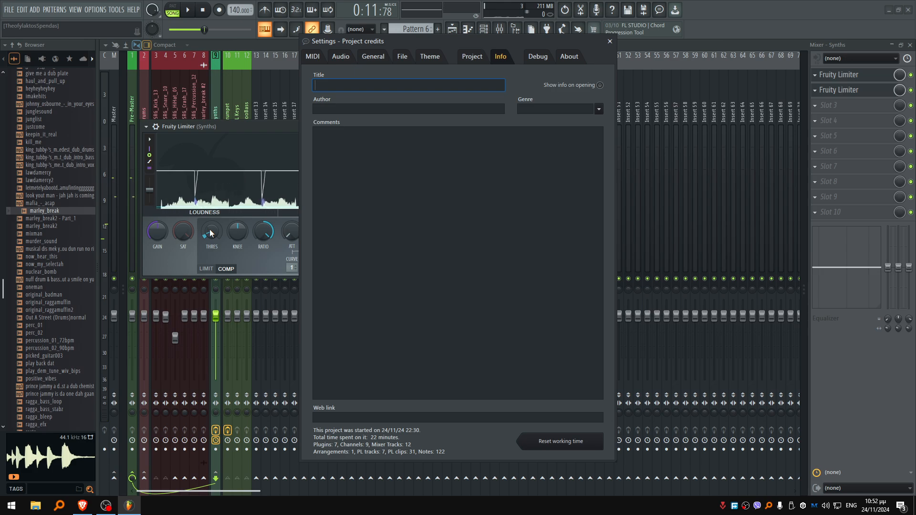
Step: Create Pattern 7 with an SSRG_Crash_17 hit on its first step and place it on Track 8 at bar 9
key(Escape)
key(Escape)
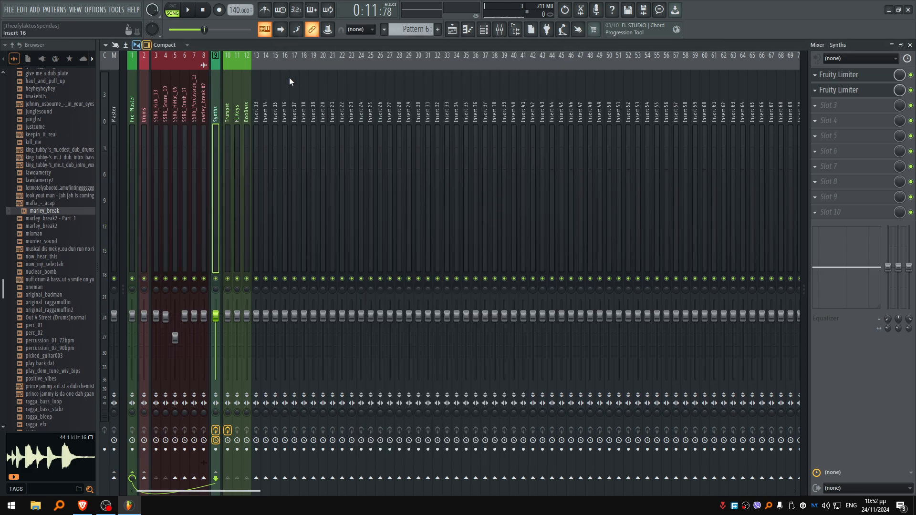
key(F5)
scroll(431, 301, down, 4)
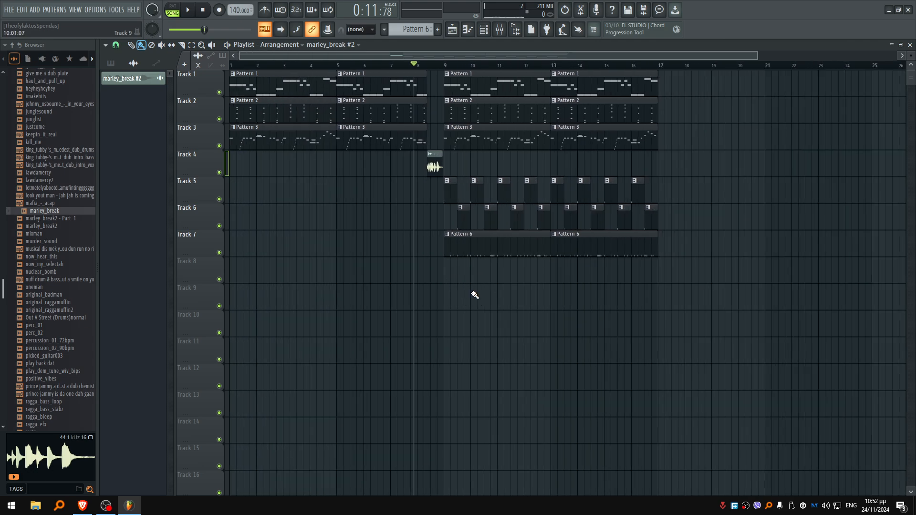
key(F6)
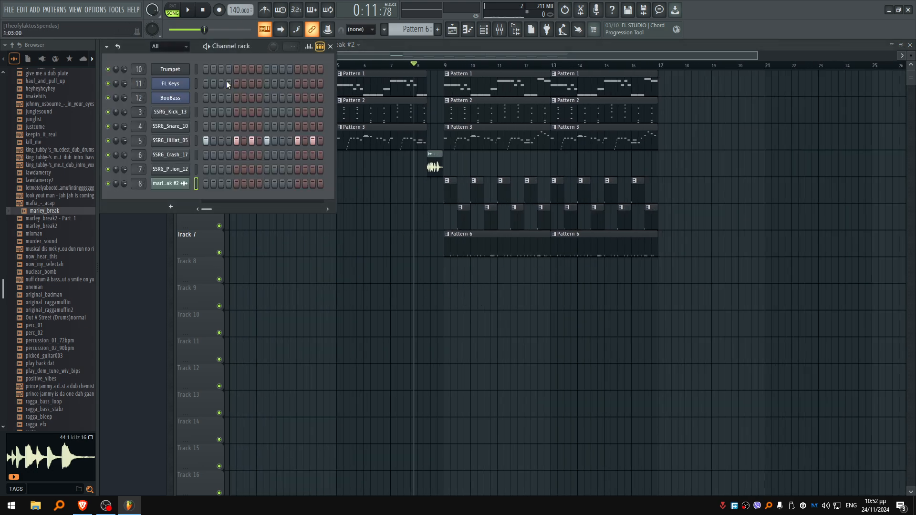
scroll(422, 29, up, 1)
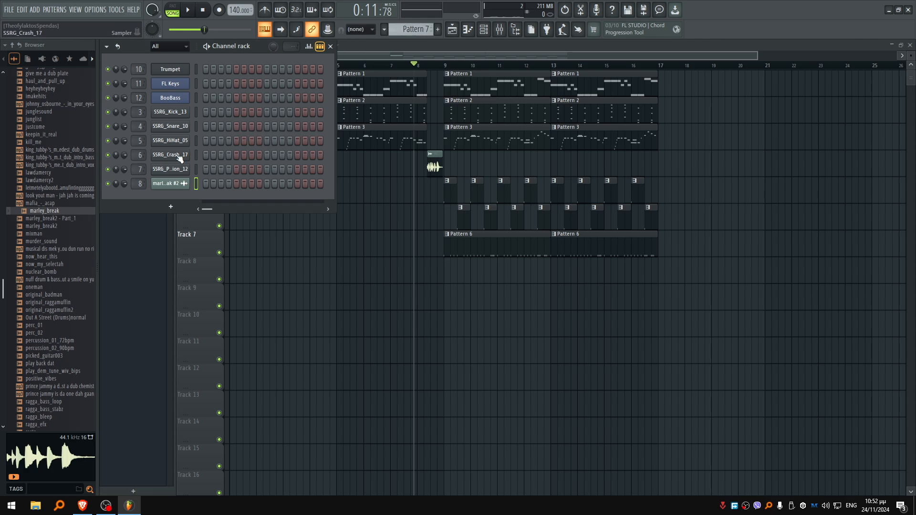
key(F6)
key(space)
click(448, 270)
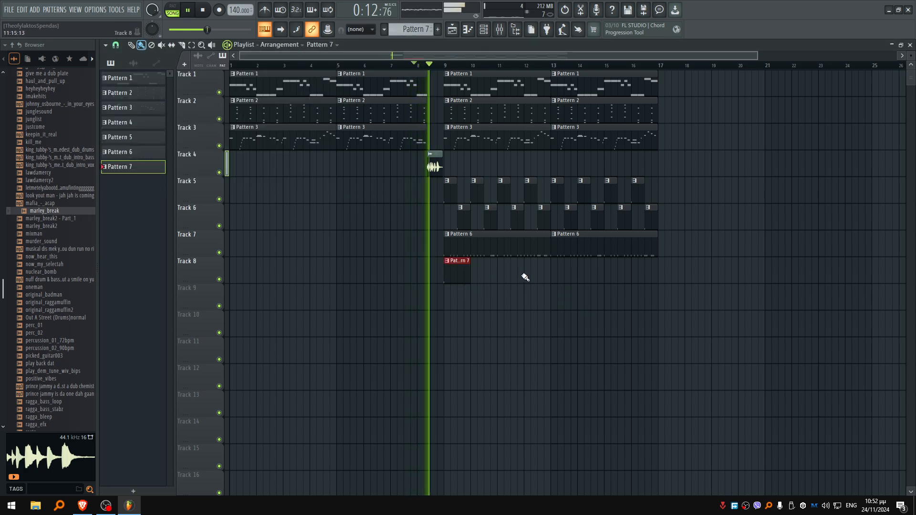
scroll(482, 284, right, 1)
scroll(420, 300, up, 3)
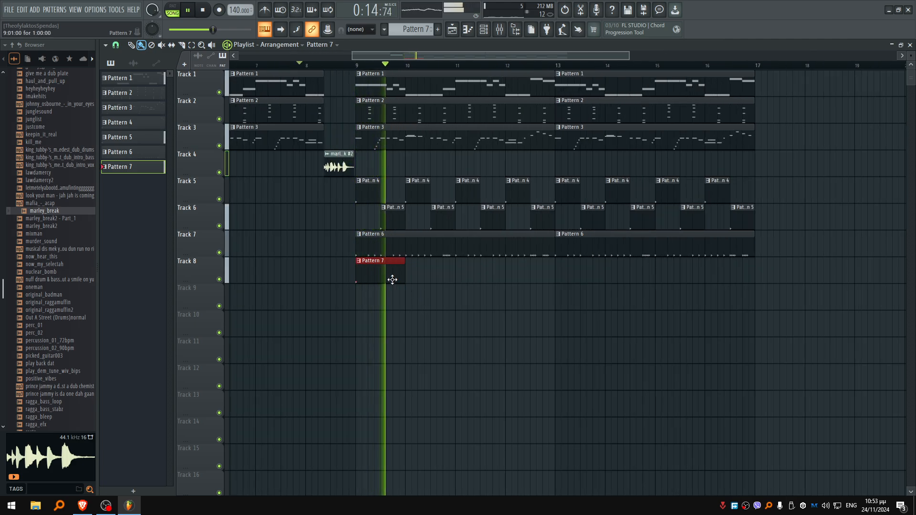
Step: Autodetect the tempo of the SSRG_Crash_17 sample for its time stretching and play back from the break
key(space)
key(F6)
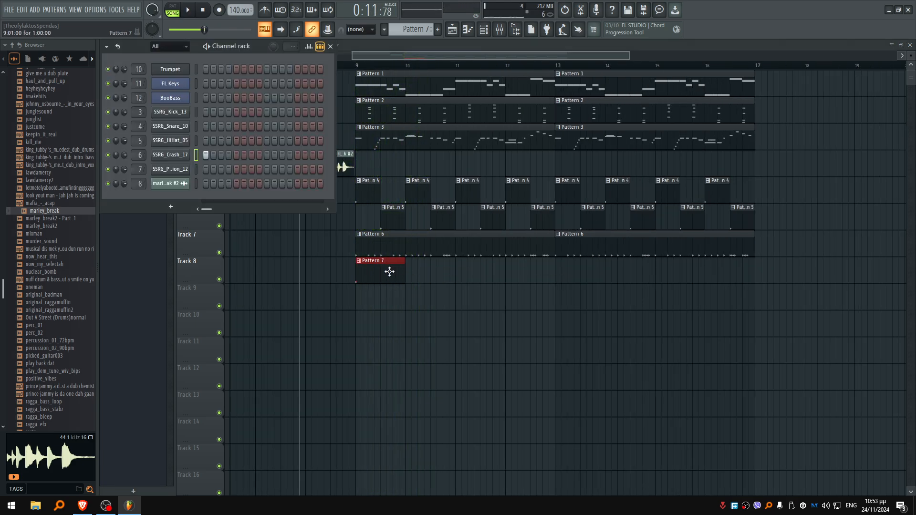
click(172, 154)
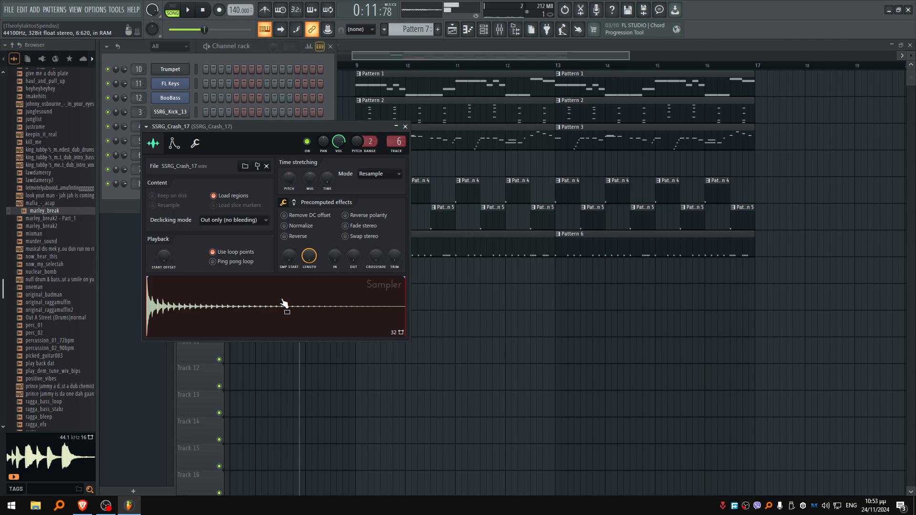
right_click(326, 180)
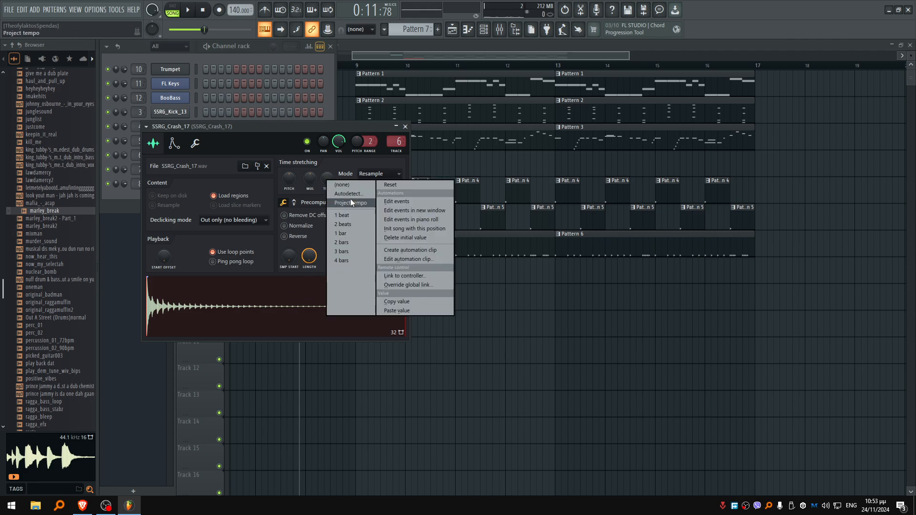
click(361, 195)
click(457, 257)
key(space)
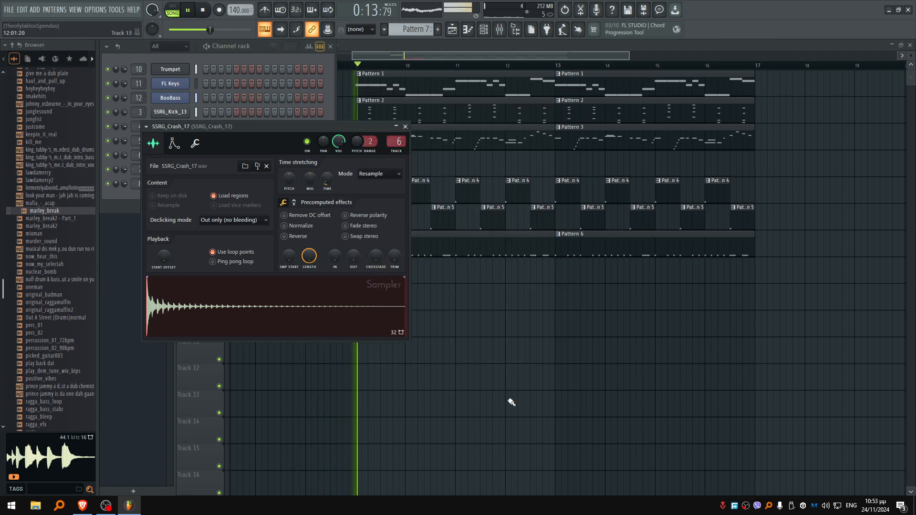
key(space)
Step: Set the SSRG_Crash_17 stretching mode to e3 generic and listen to the crash in the beat
click(379, 173)
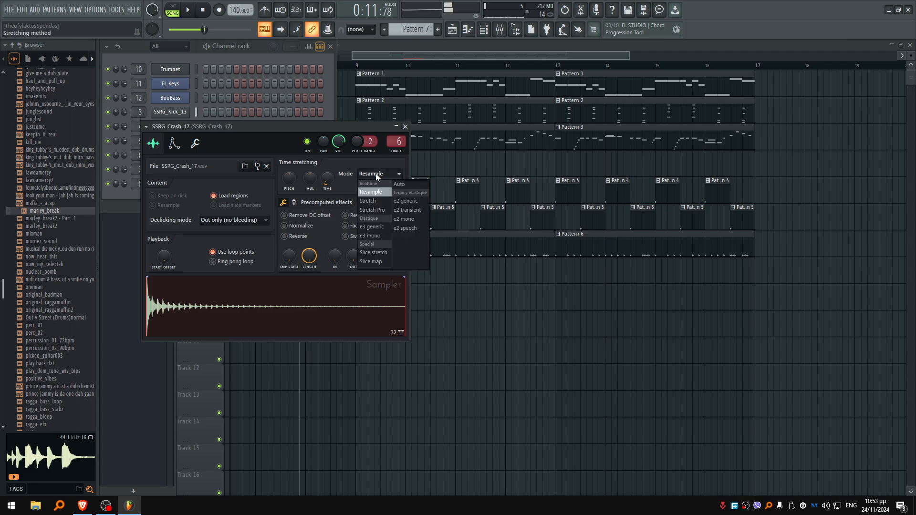
click(374, 232)
click(381, 174)
click(374, 221)
key(space)
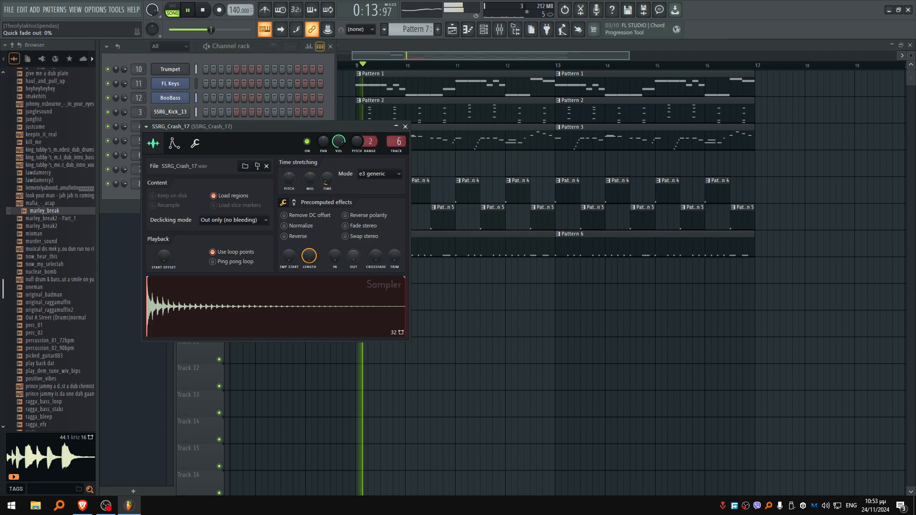
click(446, 321)
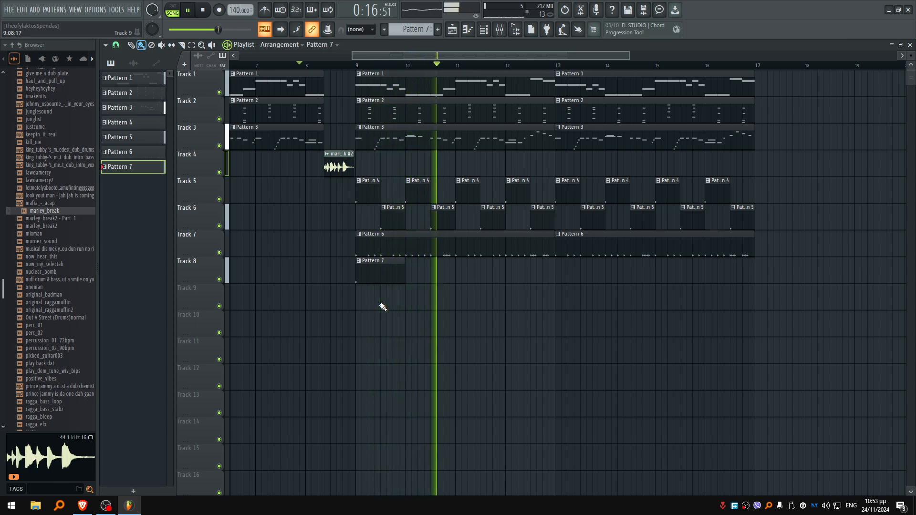
Step: Lower the SSRG_Crash_17 fader in the mixer during playback and select the SSRG_Percussion_12 track
key(F6)
key(F9)
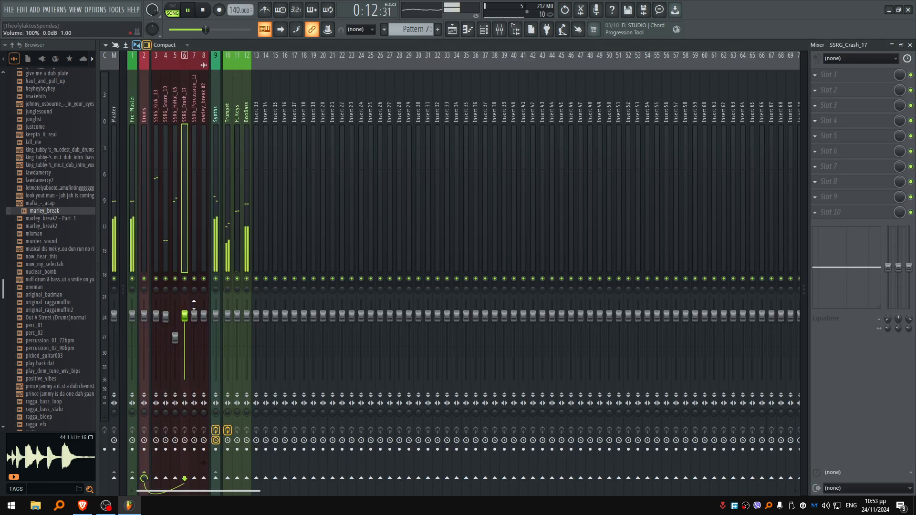
drag(194, 315, 185, 334)
right_click(195, 328)
click(213, 340)
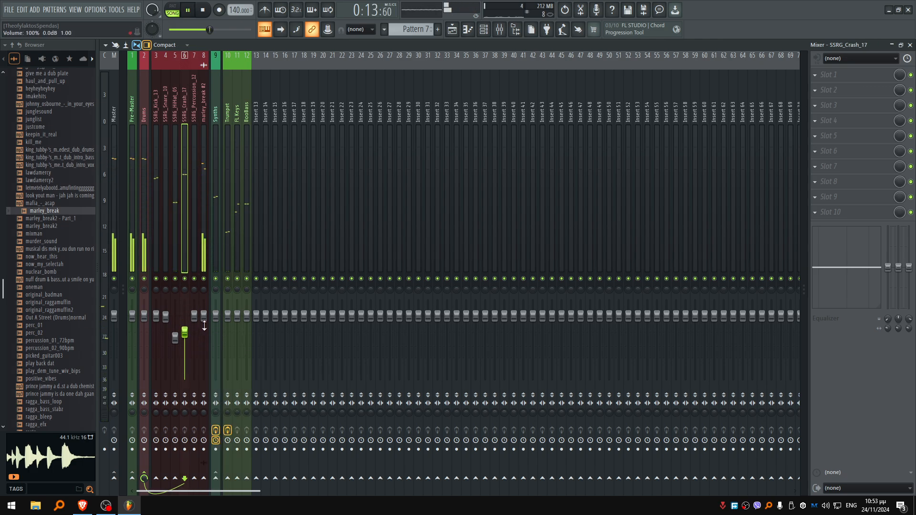
click(191, 103)
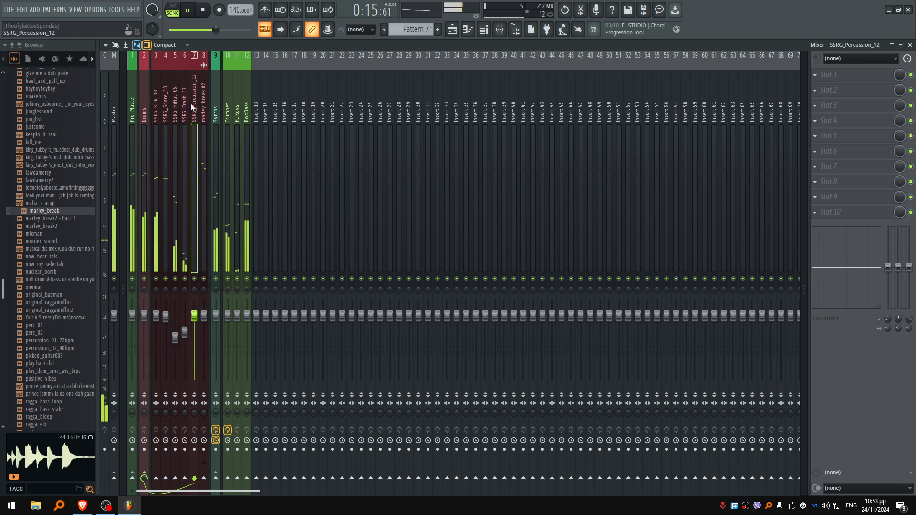
Step: Create Pattern 8 with an SSRG_Percussion_12 hit on its first step
key(space)
key(F5)
key(F6)
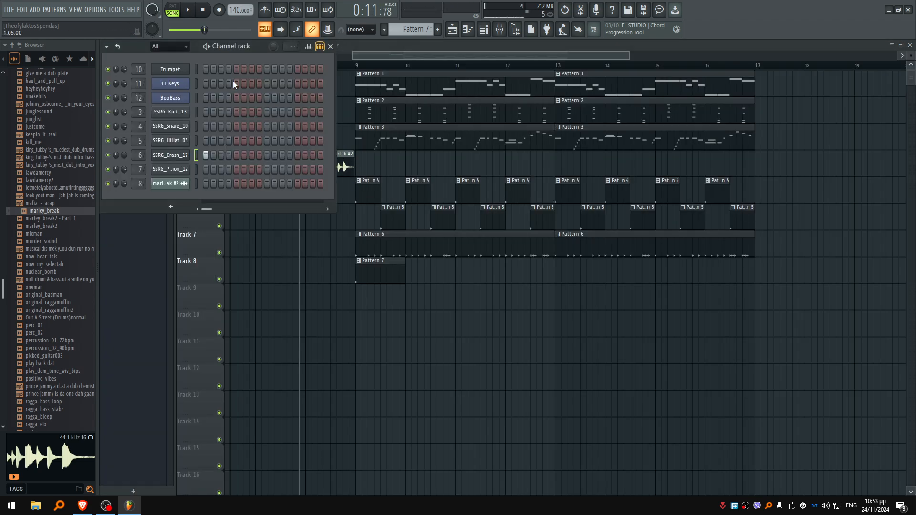
scroll(395, 29, up, 1)
click(187, 170)
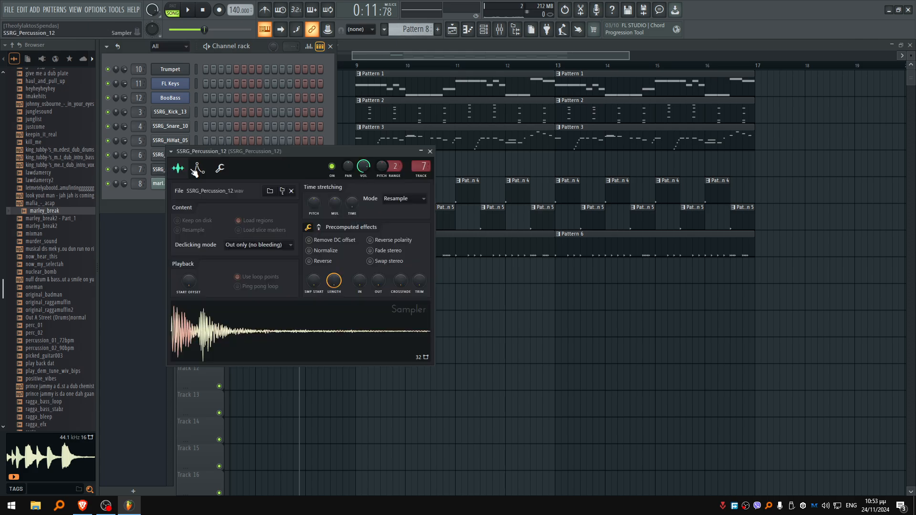
drag(218, 151, 236, 187)
click(205, 170)
key(F5)
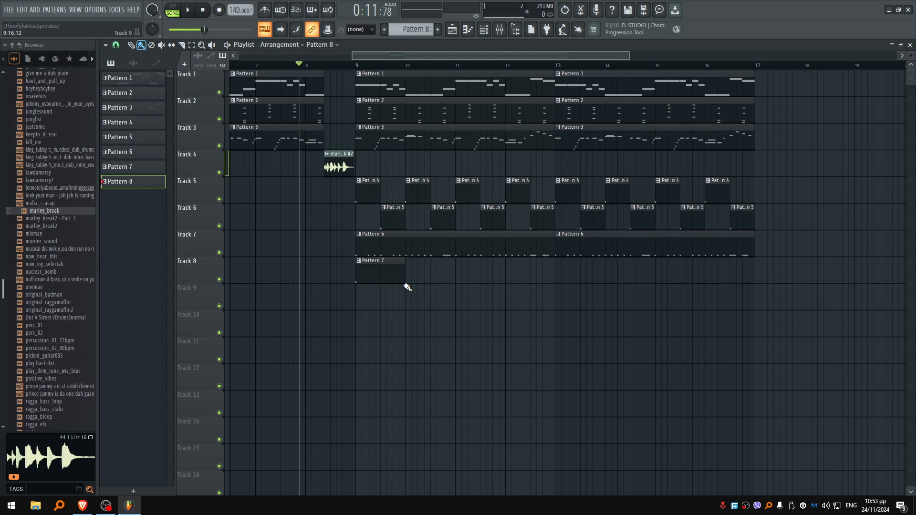
Step: Try a Pattern 8 clip early in bar 10 on Track 9 while playing back the beat
key(space)
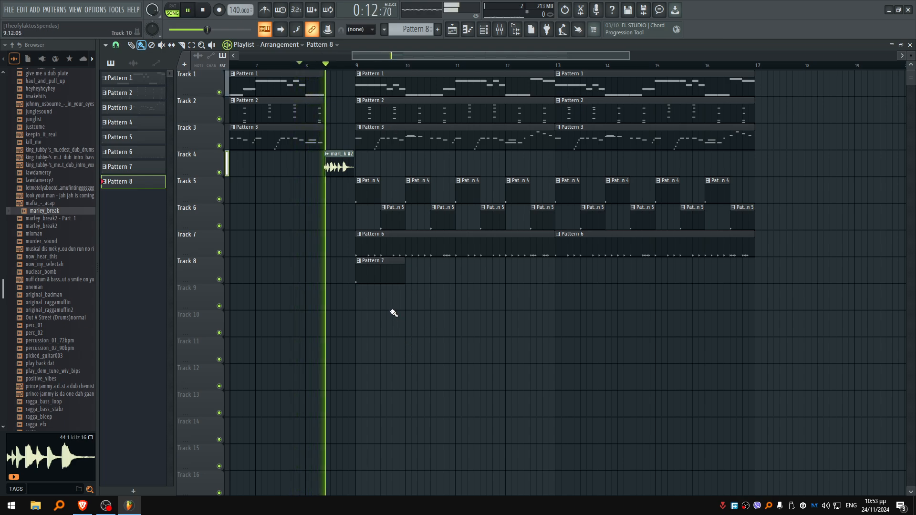
mouse_move(393, 304)
mouse_down()
mouse_move(453, 310)
mouse_move(429, 316)
mouse_up()
right_click(425, 304)
key(space)
key(space)
key(space)
key(space)
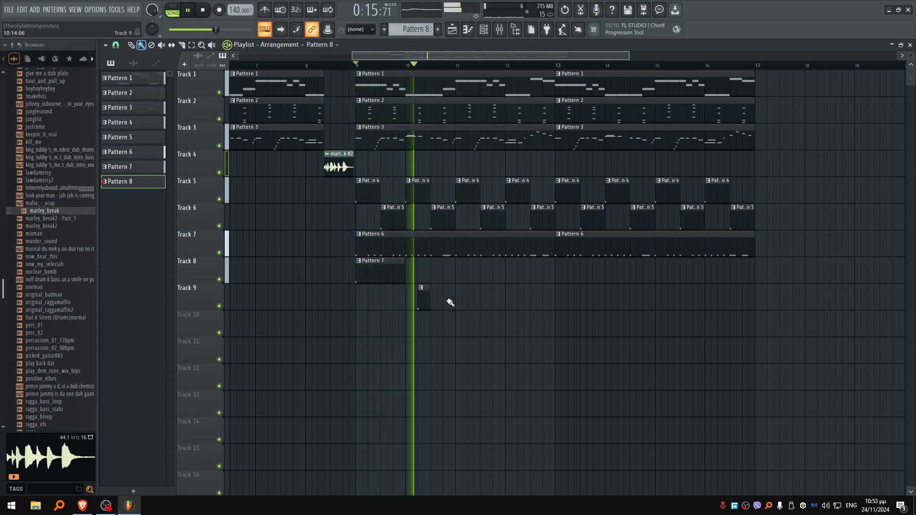
key(space)
key(space)
scroll(422, 333, up, 2)
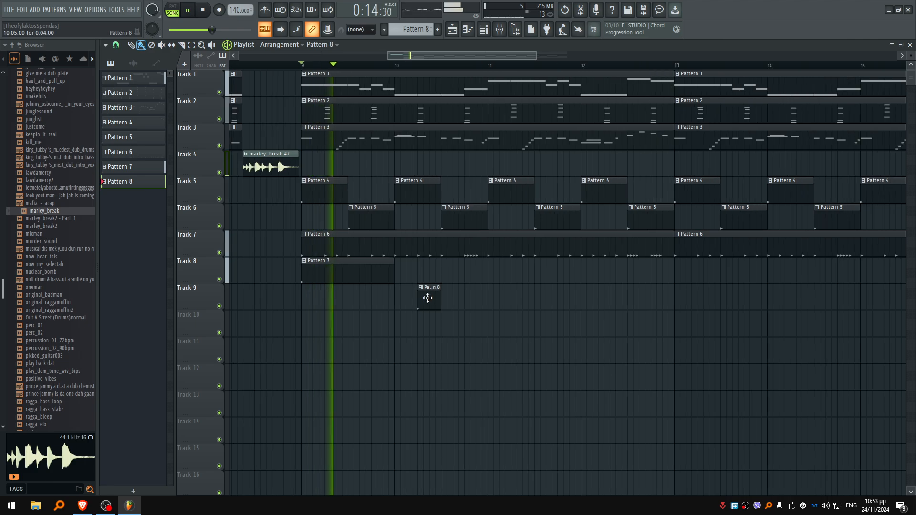
click(455, 305)
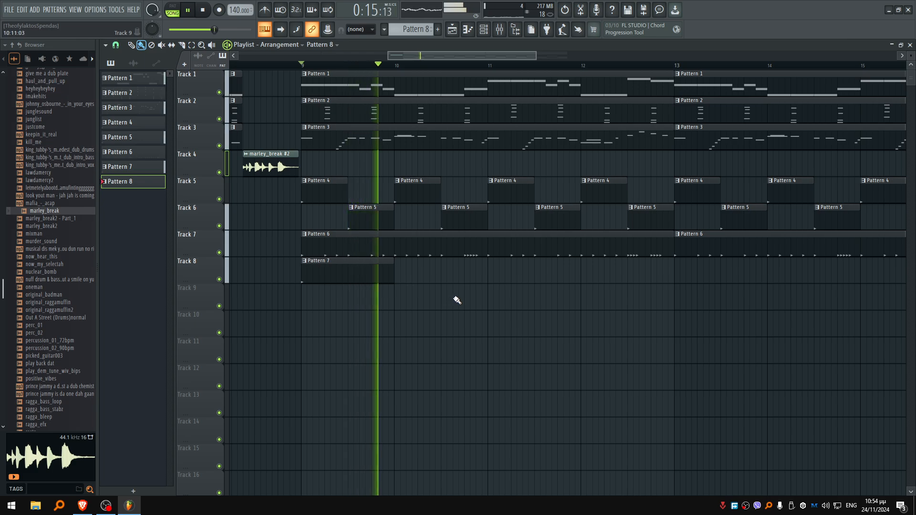
Step: Place Pattern 8 clips on Track 9 at the fourth beat of bars 10 and 12, checking their timing with playback
click(468, 293)
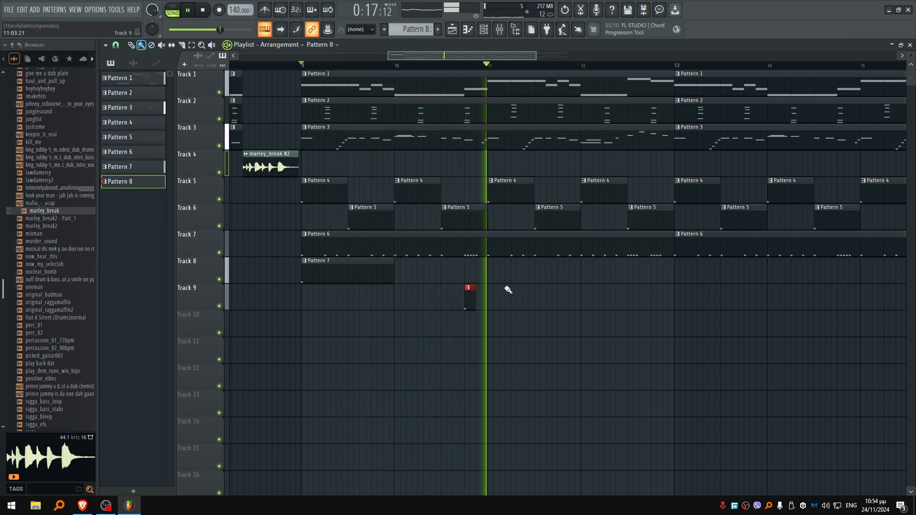
drag(533, 311, 495, 313)
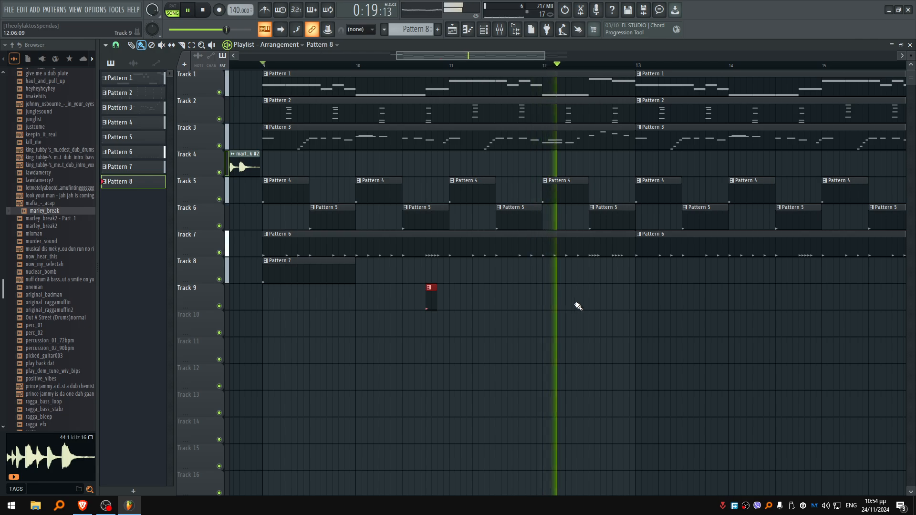
click(592, 304)
right_click(596, 304)
click(619, 303)
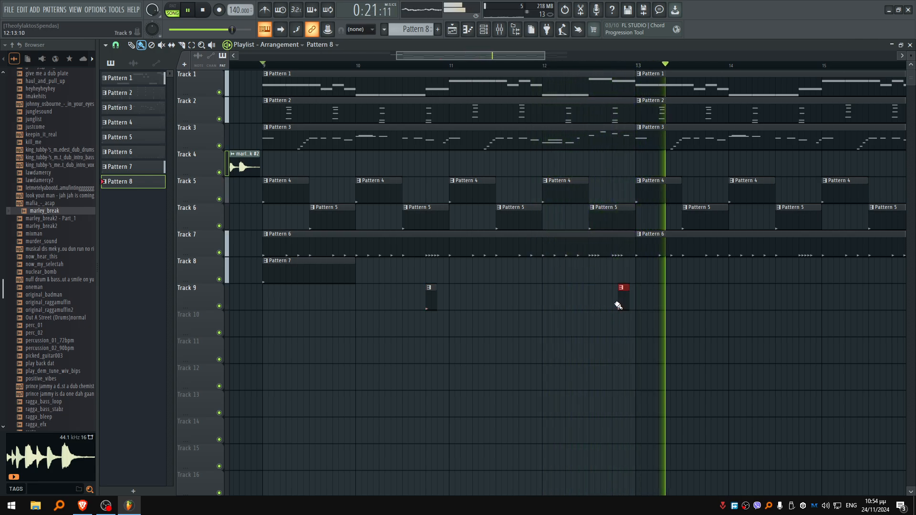
key(space)
key(space)
right_click(620, 308)
click(615, 304)
drag(618, 328, 590, 331)
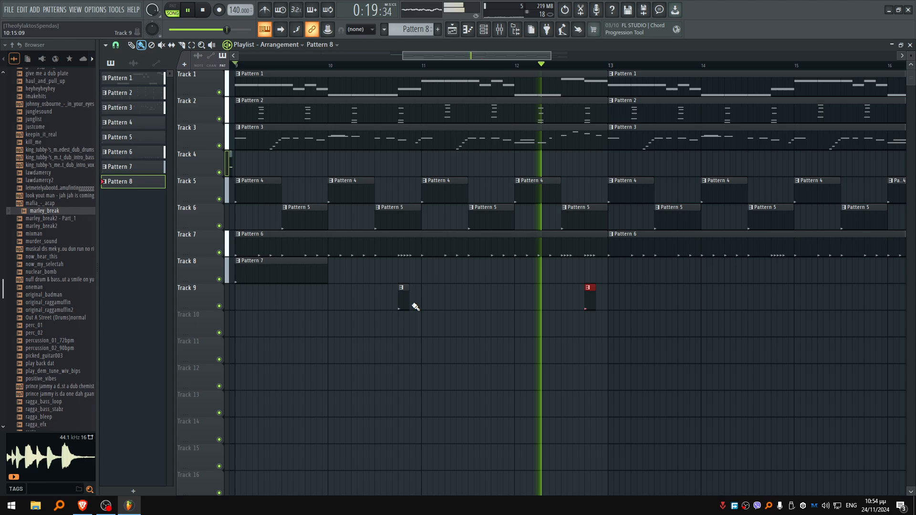
Step: Lower the SSRG_Percussion_12 channel volume to 53% and listen to it in the beat
key(F6)
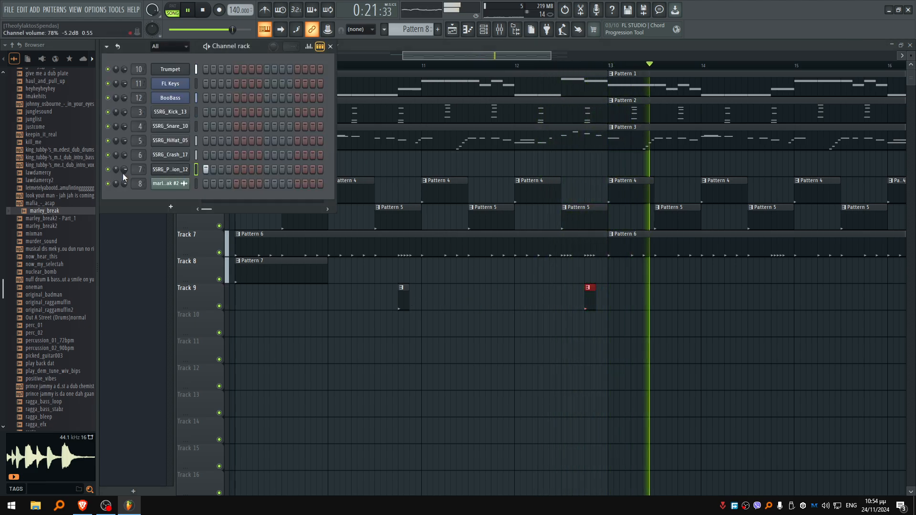
drag(123, 170, 123, 181)
key(space)
key(space)
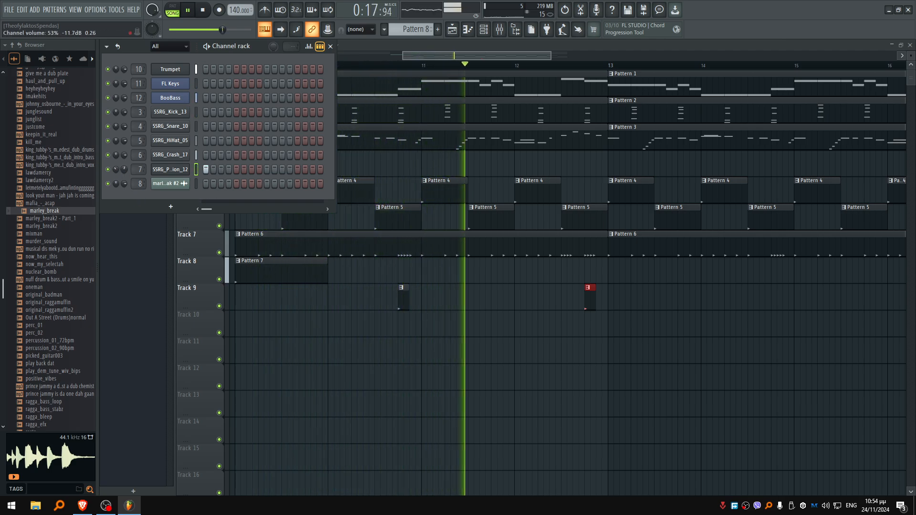
key(space)
key(space)
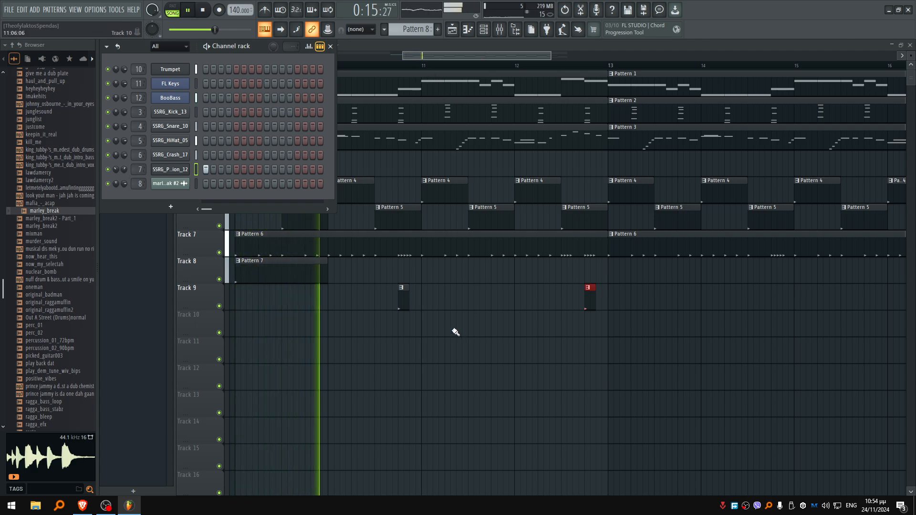
key(space)
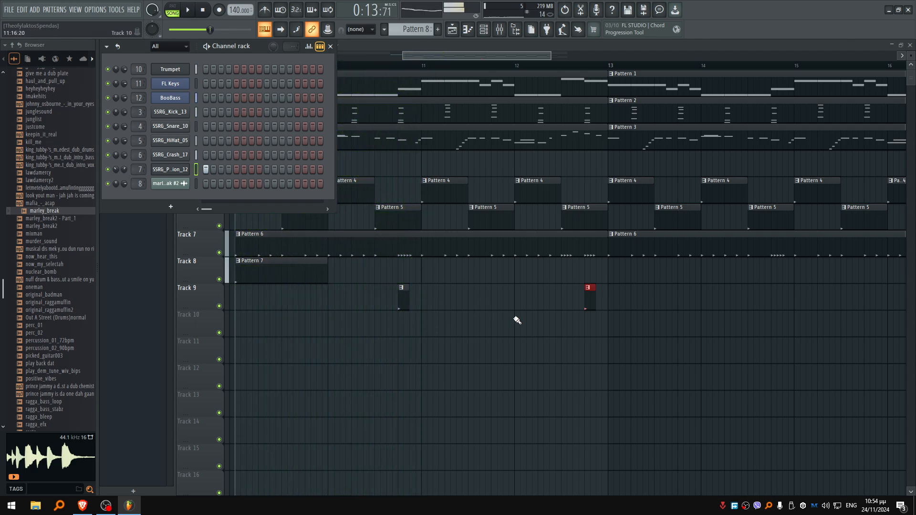
Step: Copy the two Pattern 8 clips on Track 9 to the fourth beat of bars 14 and 16 and play back the arrangement
key(F6)
scroll(452, 294, down, 4)
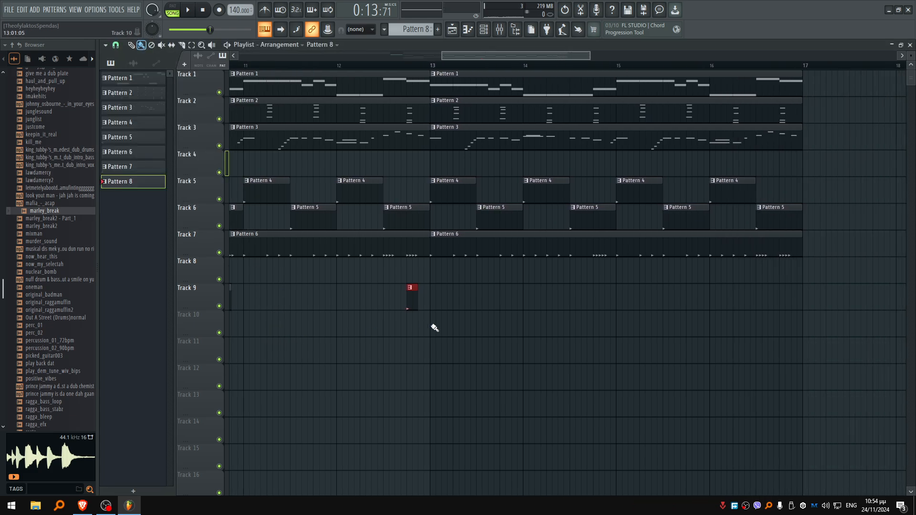
drag(575, 294, 435, 306)
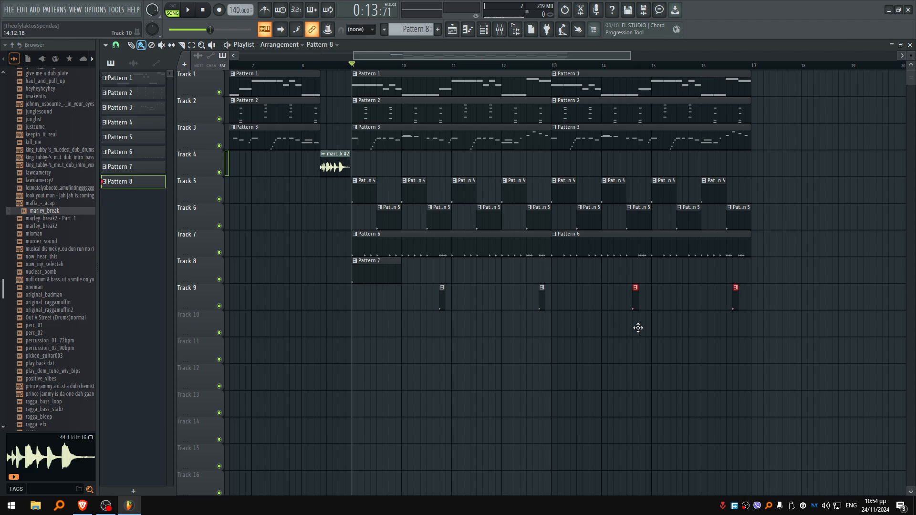
scroll(404, 284, down, 4)
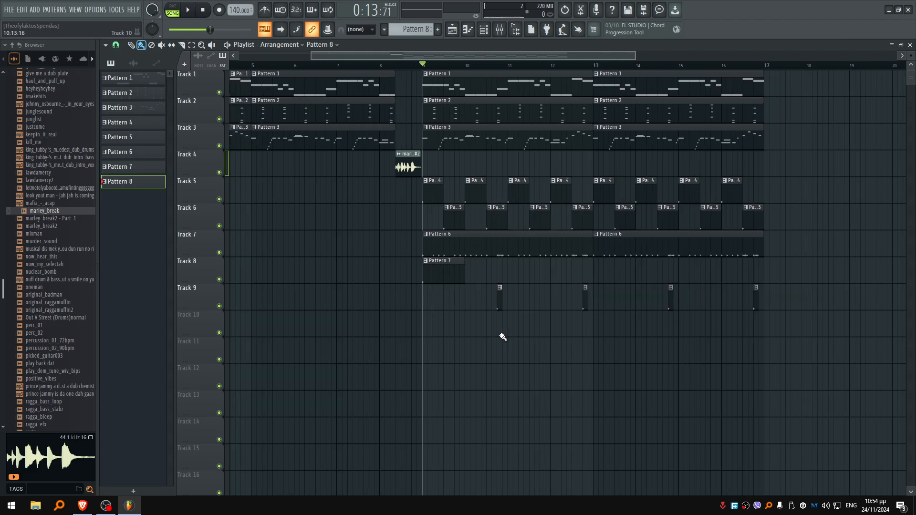
key(space)
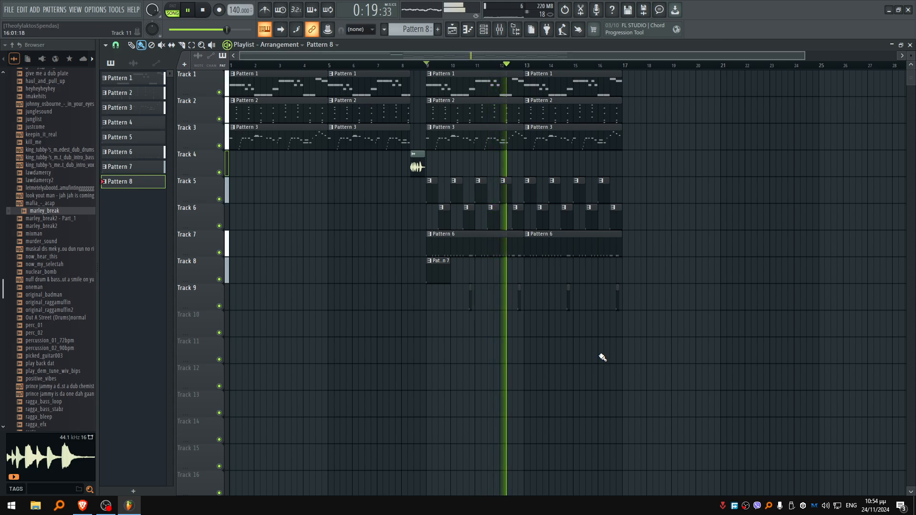
Step: Stop playback and set the audio input of mixer track Insert 16 to In 1, arming it for recording
key(F9)
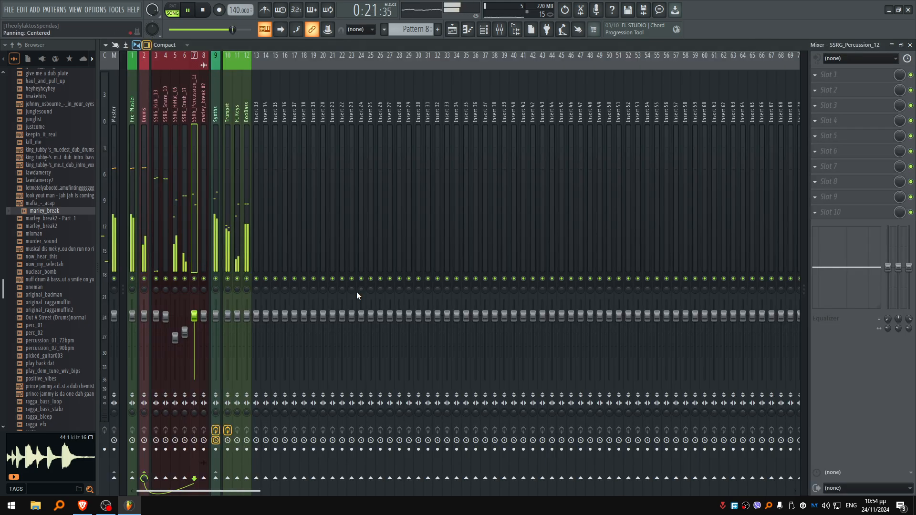
key(F9)
key(space)
key(F9)
click(285, 116)
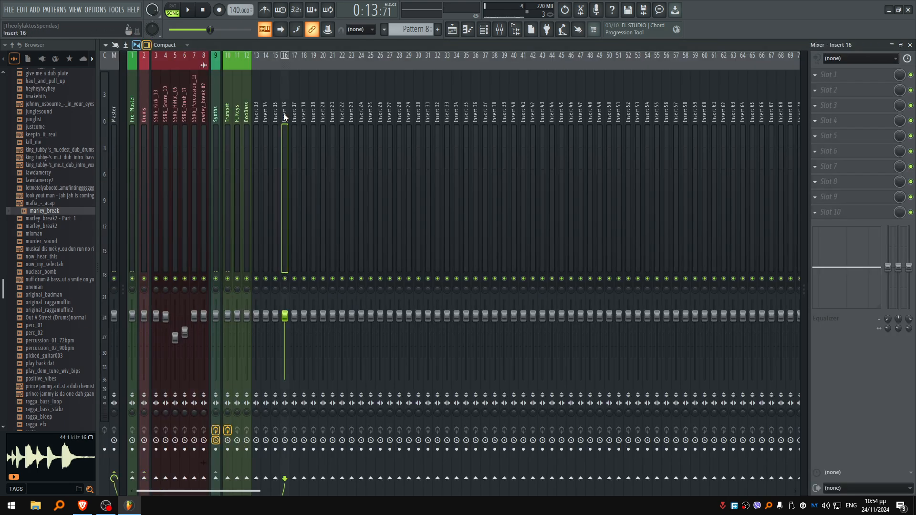
click(845, 60)
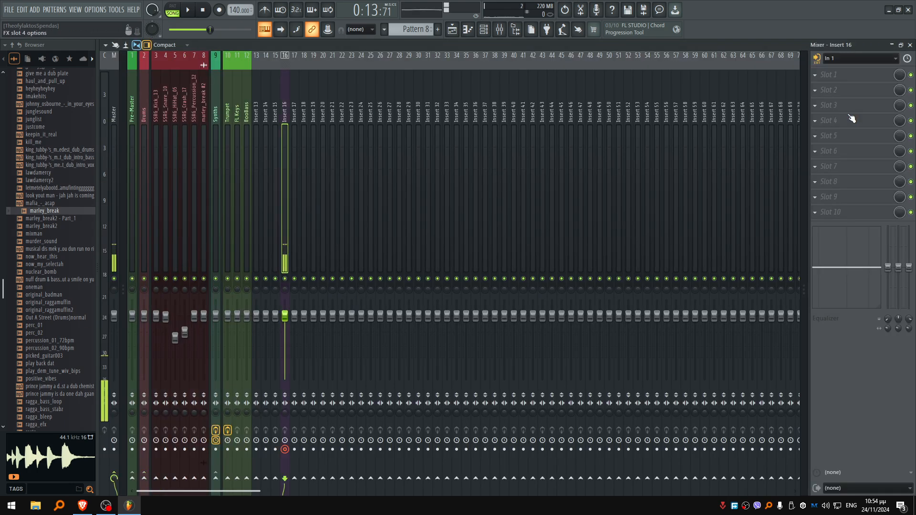
click(848, 112)
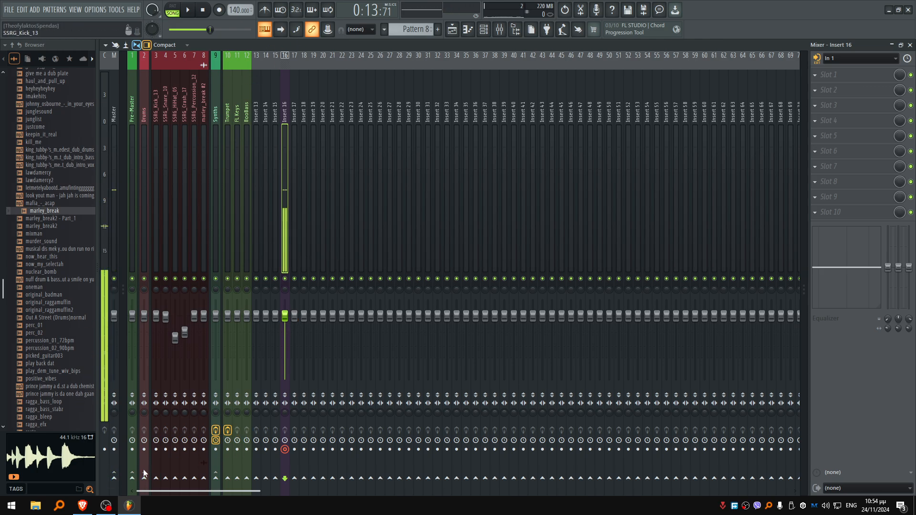
Step: Record an audio take onto Track 10 from bar 7 through bar 16, and play it back with its clip gain at -5.2 dB
key(F5)
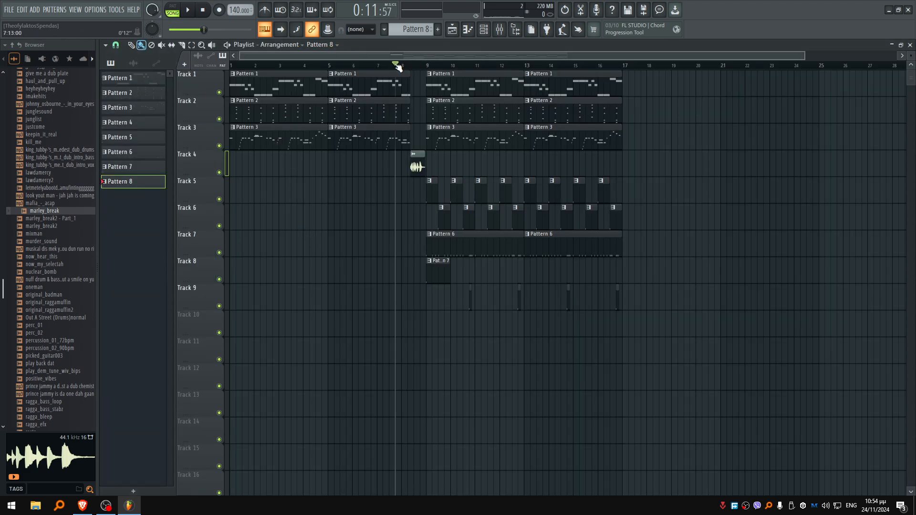
click(220, 10)
key(space)
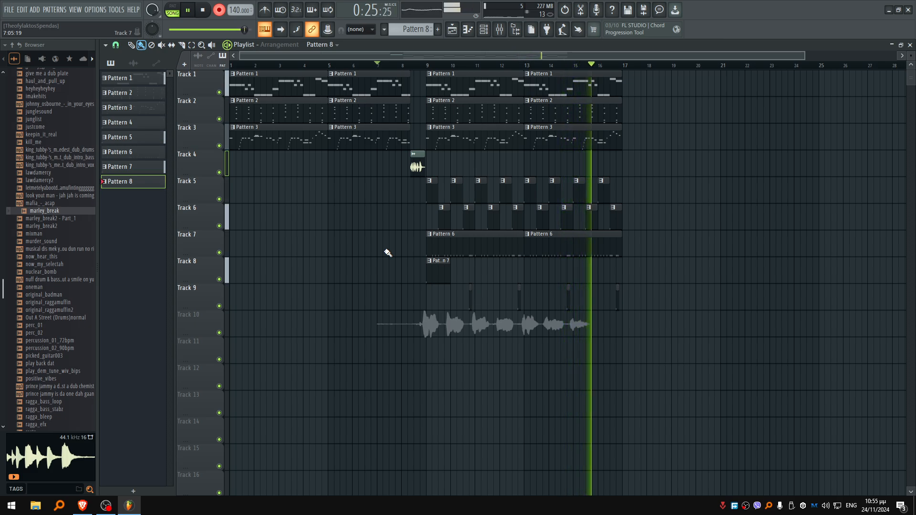
key(space)
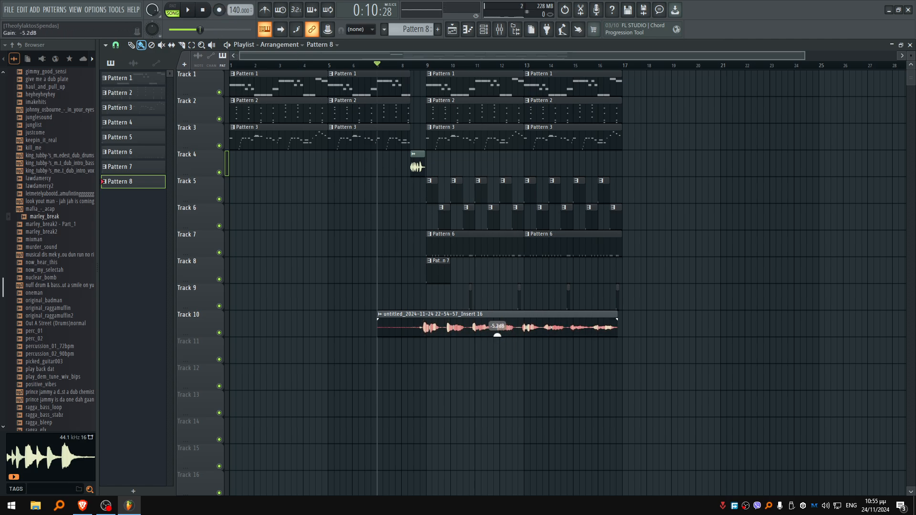
key(space)
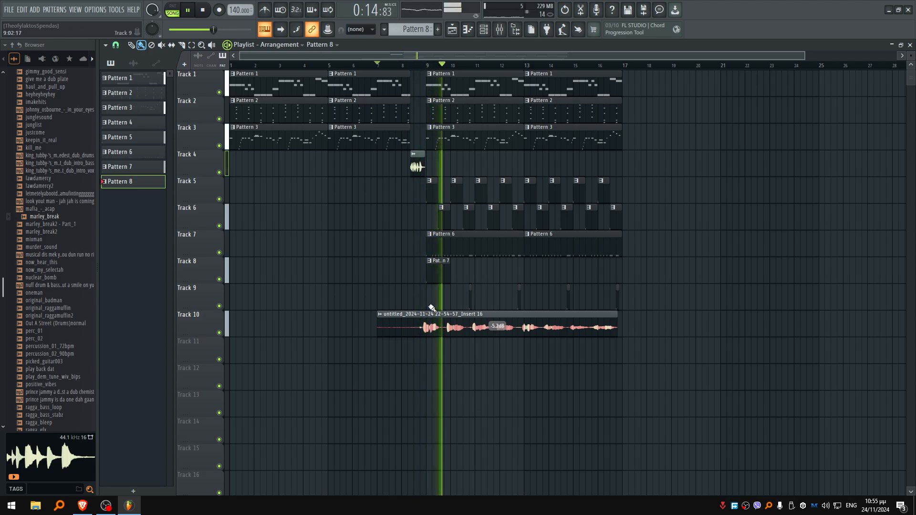
key(space)
Step: Set the audio input of mixer track Insert 16 back to none
key(F9)
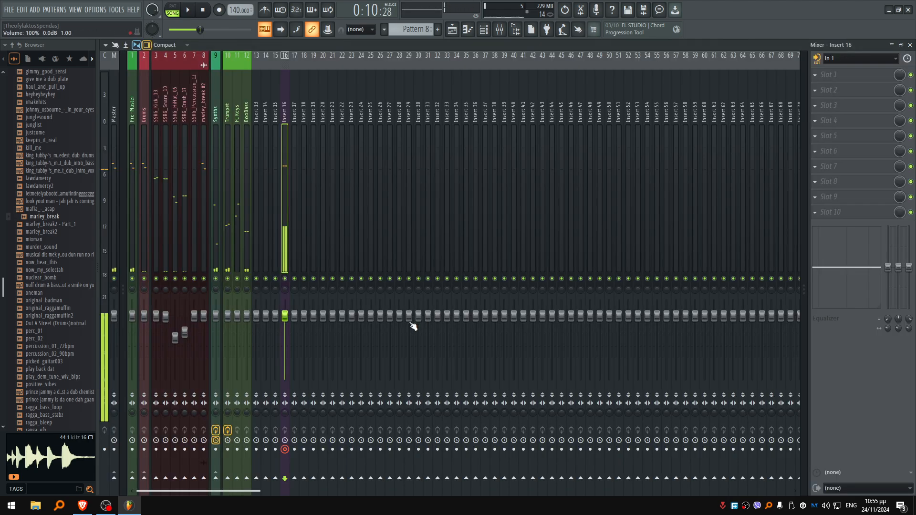
click(858, 62)
click(825, 74)
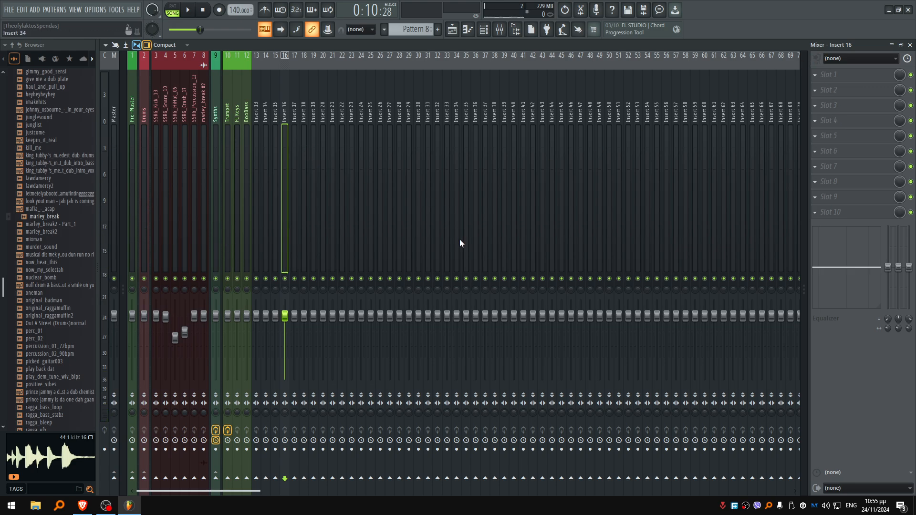
Step: Route the recorded clip's channel to mixer track 15 and send that track to the Pre-Master, starting playback
key(F9)
key(F9)
right_click(272, 118)
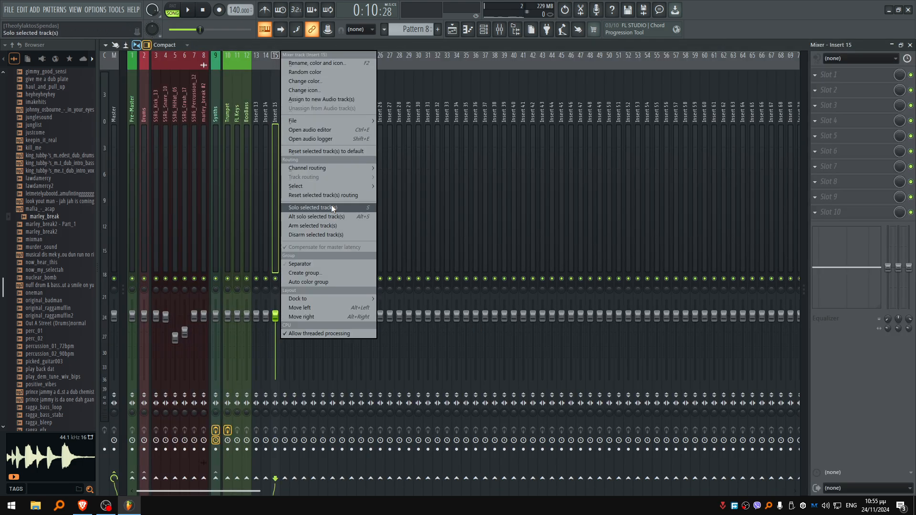
mouse_move(334, 165)
click(382, 164)
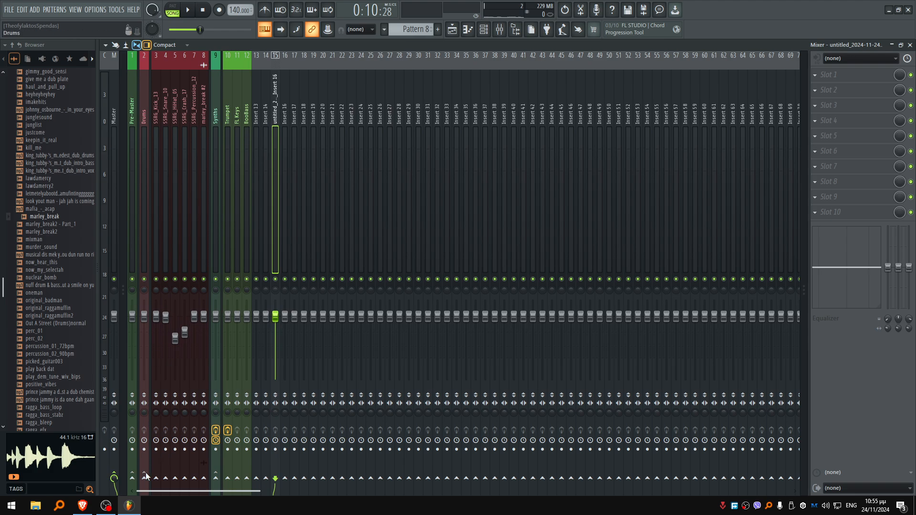
key(space)
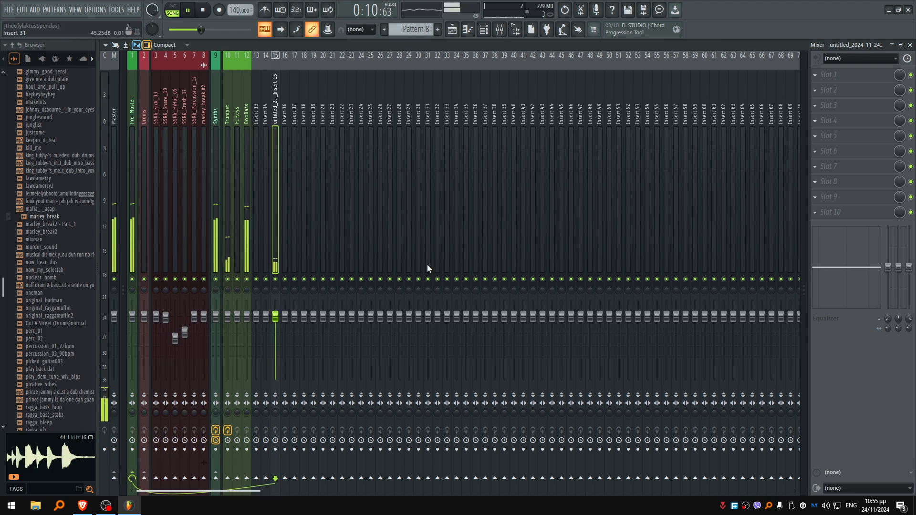
click(133, 121)
click(834, 79)
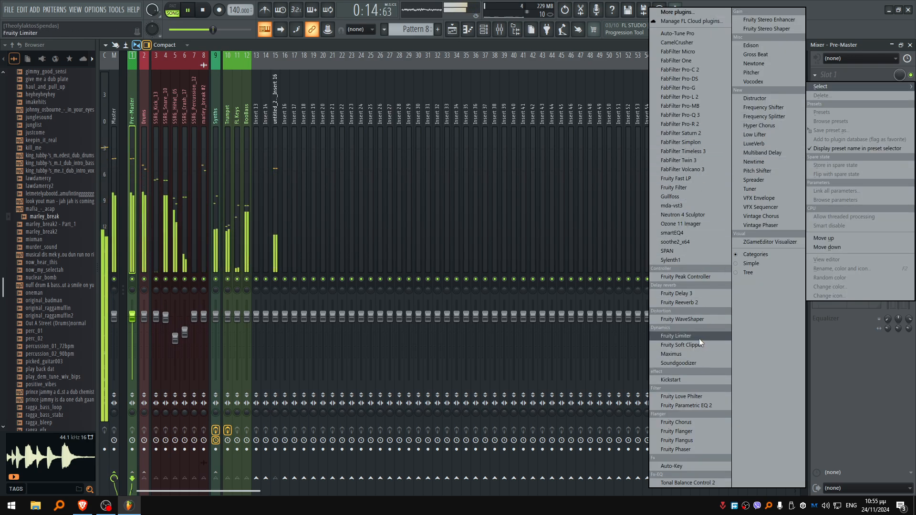
click(273, 153)
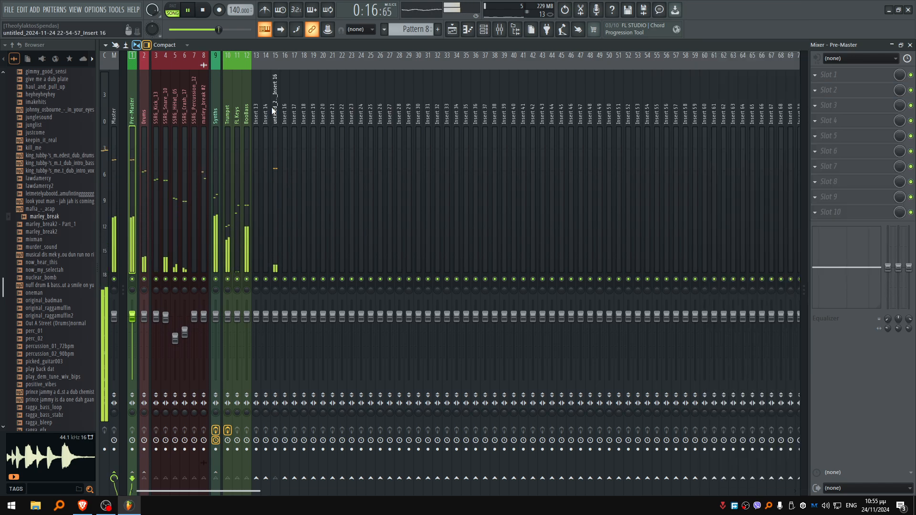
Step: Lower the recorded take's volume on mixer track 15 to 89% while listening, and stop playback
click(274, 153)
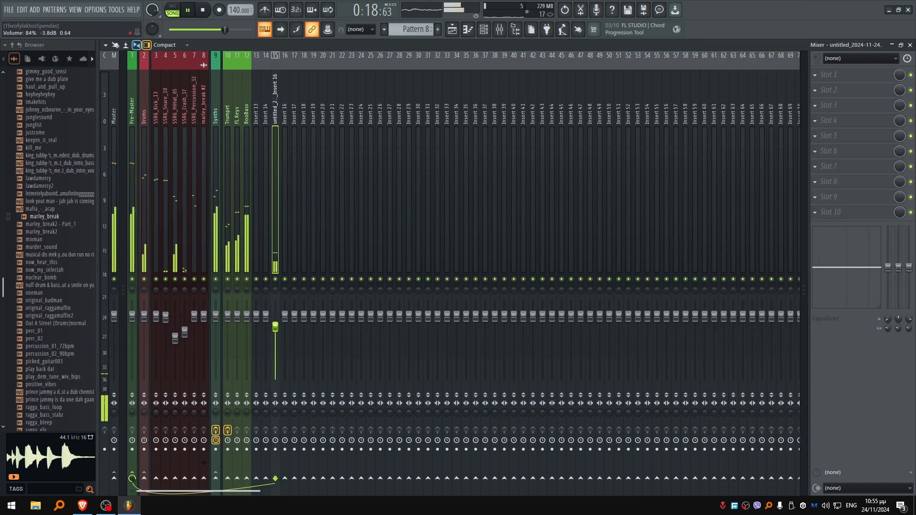
drag(276, 327, 276, 324)
key(space)
Step: Add Maximus to slot 1 of the recorded take's mixer track and raise its master pre gain to 4.9 dB during playback
click(831, 75)
mouse_move(822, 86)
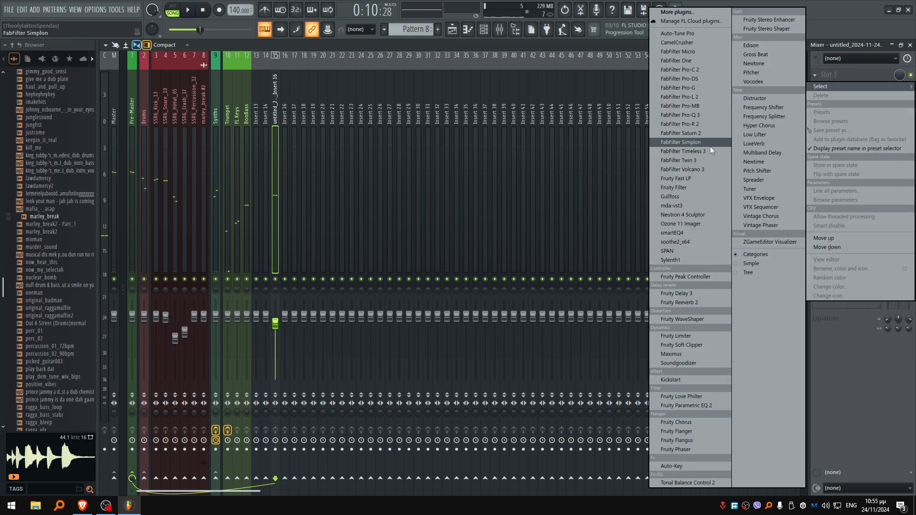
click(692, 355)
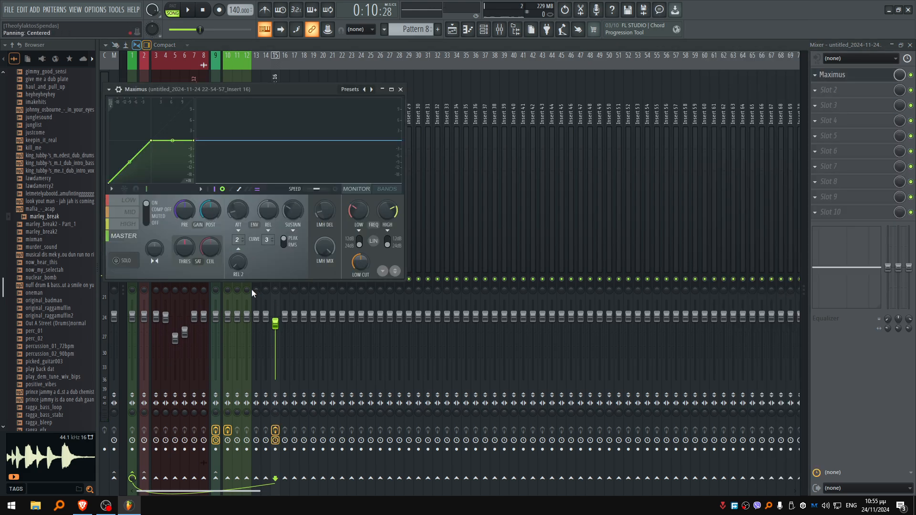
key(space)
drag(182, 213, 182, 198)
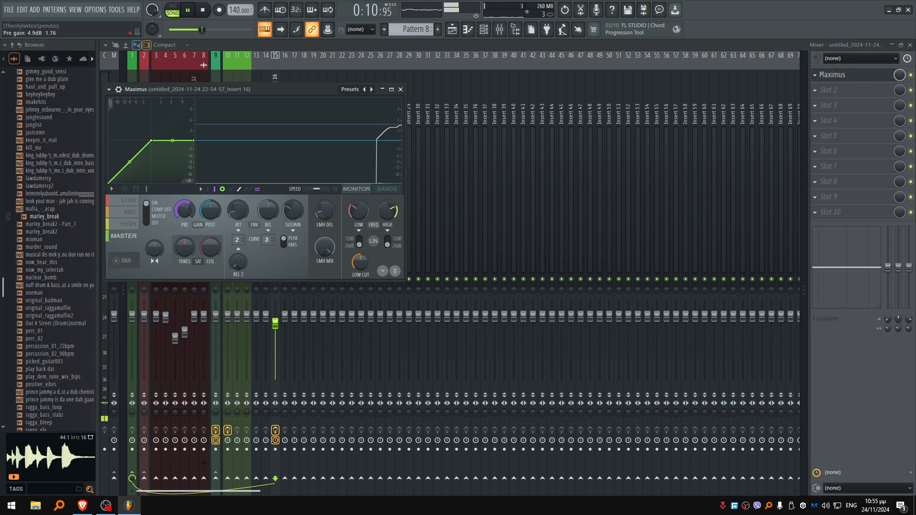
Step: Add Fruity Reeverb 2 to slot 2 of the recorded take's track, adjust its wet level and reduce the slot's mix level
click(835, 89)
mouse_move(822, 101)
click(690, 310)
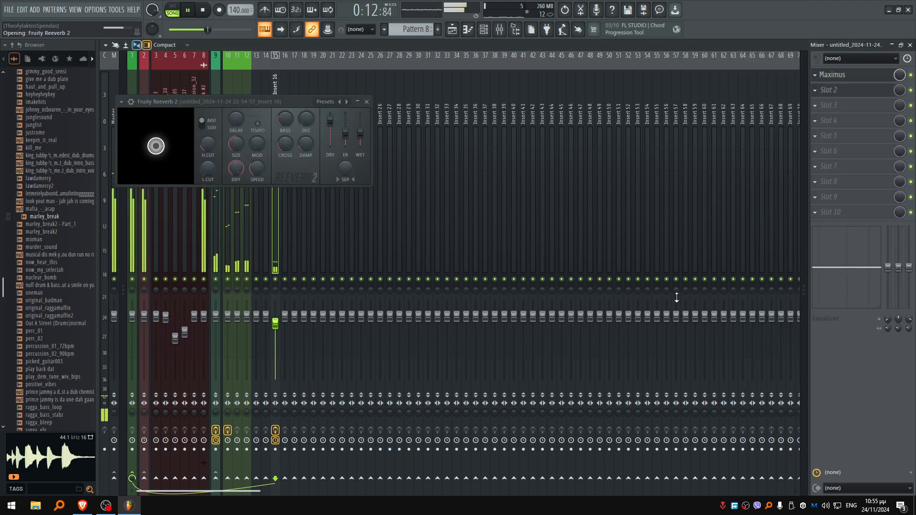
mouse_move(361, 135)
mouse_down()
mouse_move(330, 121)
mouse_move(330, 131)
mouse_move(330, 118)
mouse_move(361, 137)
mouse_up()
right_click(330, 118)
click(337, 124)
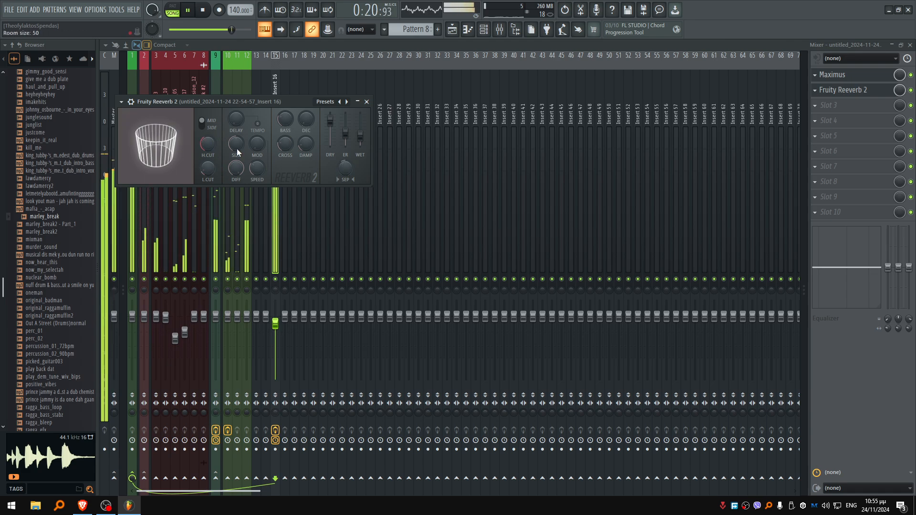
drag(900, 91, 899, 108)
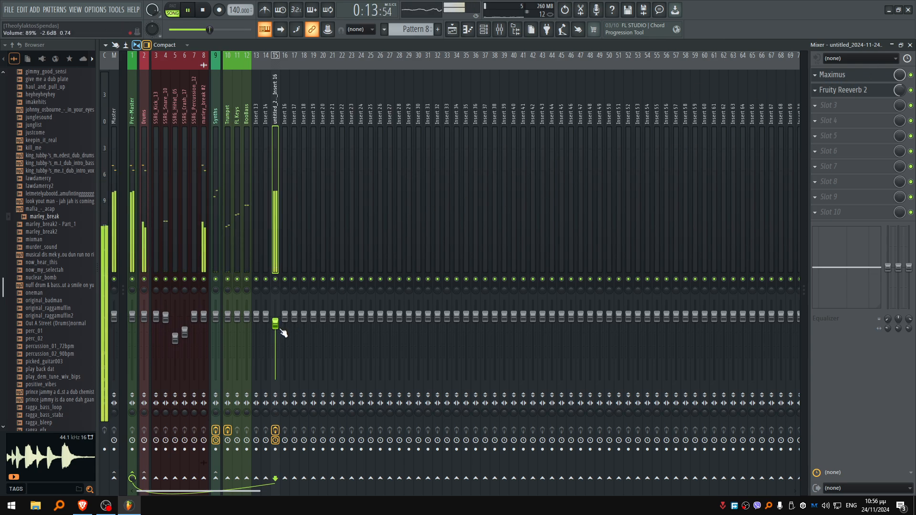
Step: Raise the recorded take's Maximus pre gain to about 10.1 dB and lower the mixer track's volume to just above 41%
drag(275, 325, 276, 325)
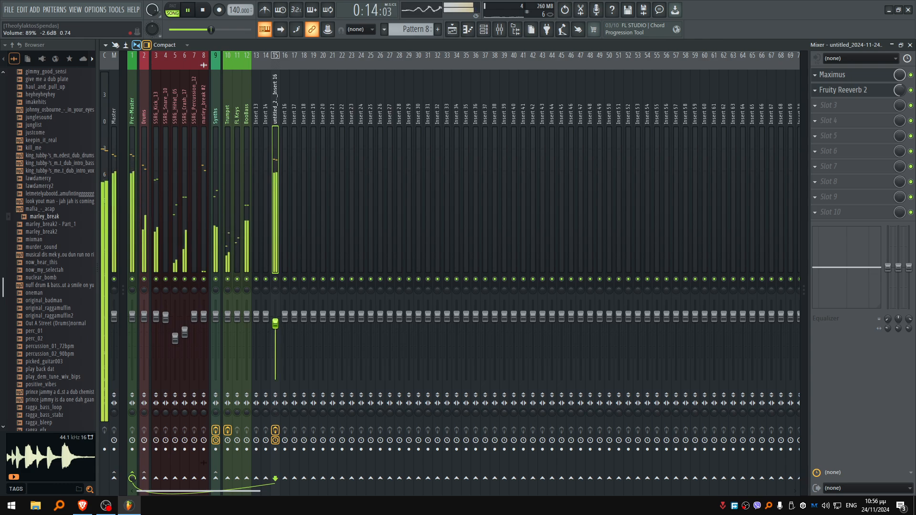
click(833, 74)
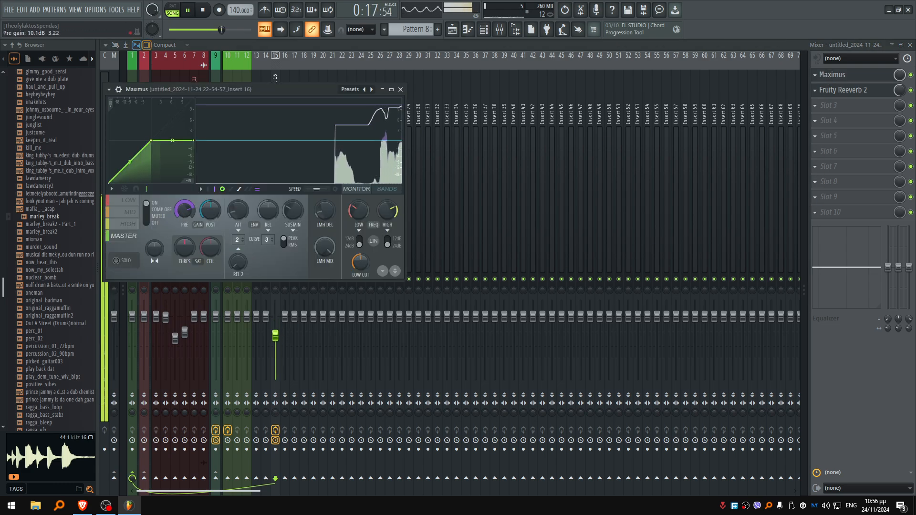
click(830, 75)
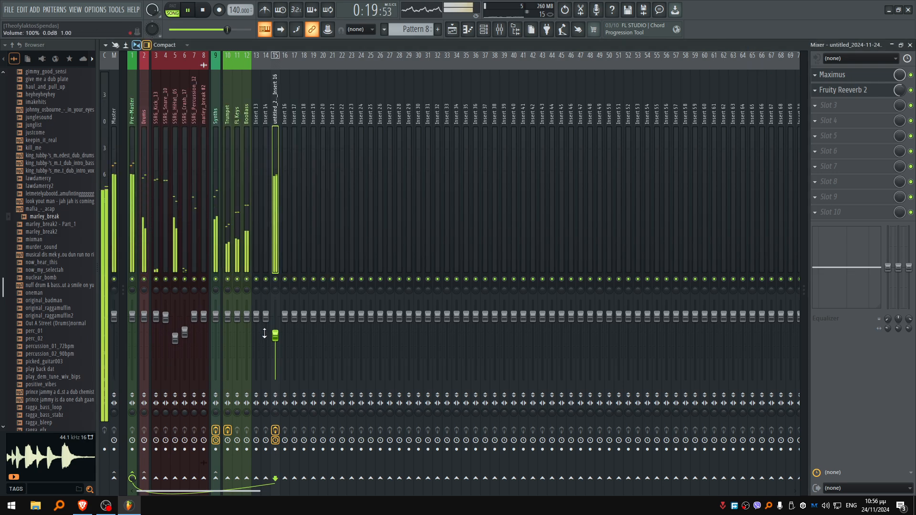
drag(265, 334, 265, 343)
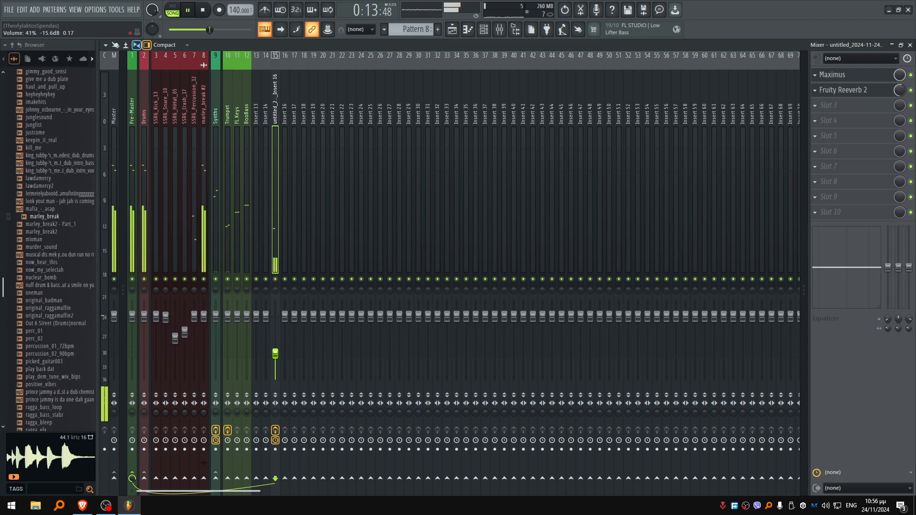
drag(276, 353, 275, 351)
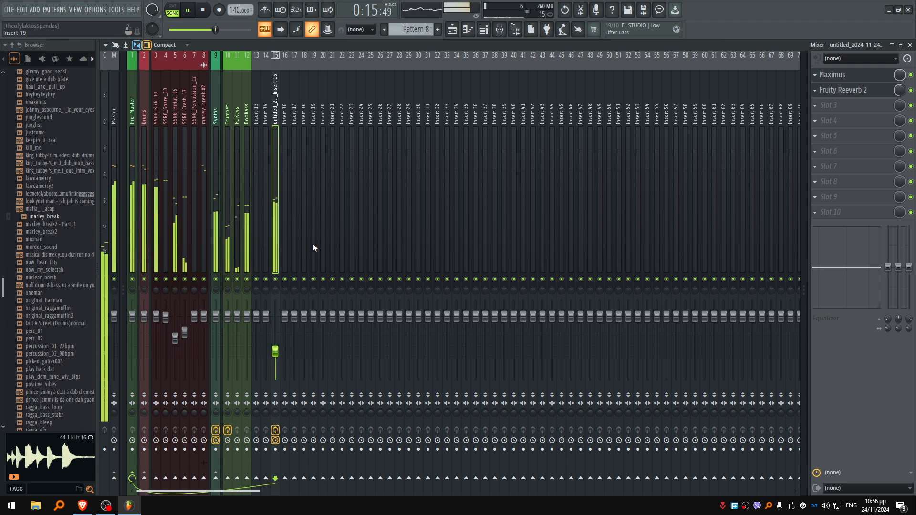
Step: Add Maximus to slot 1 of the Pre-Master track and load its Clear master preset
click(138, 121)
key(space)
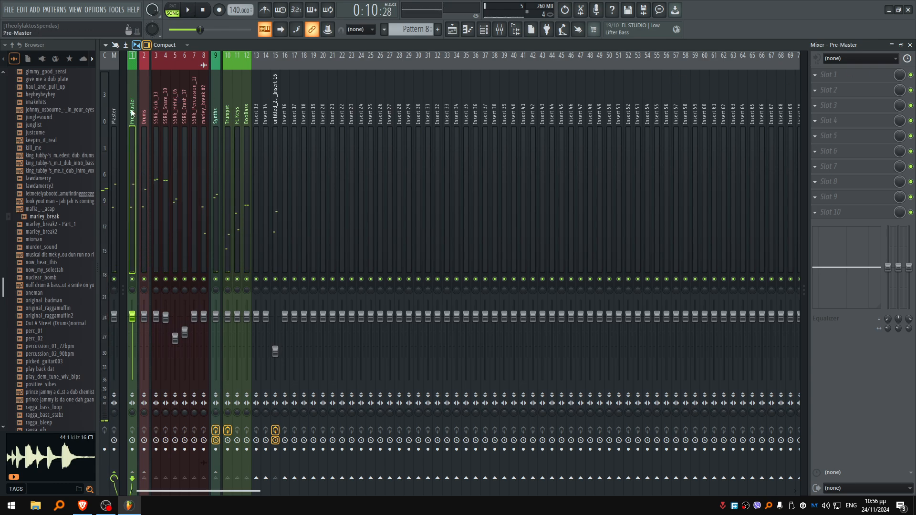
click(827, 75)
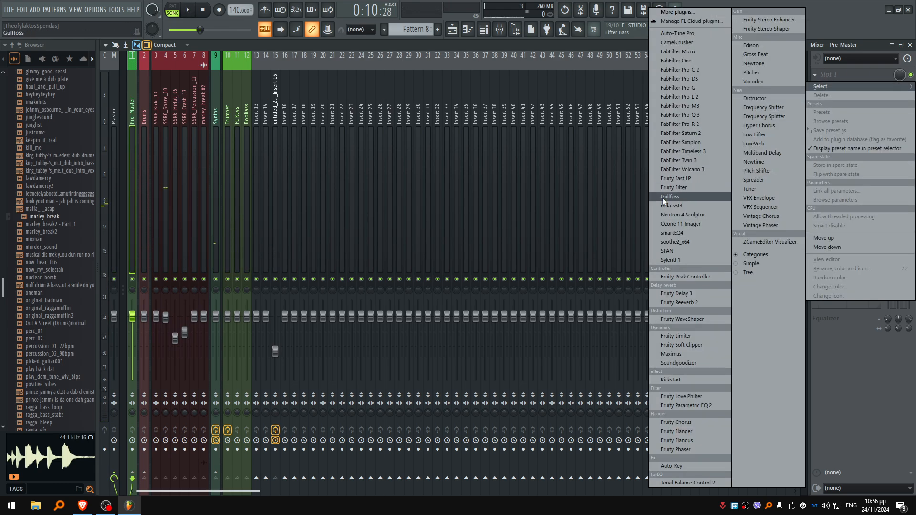
click(681, 355)
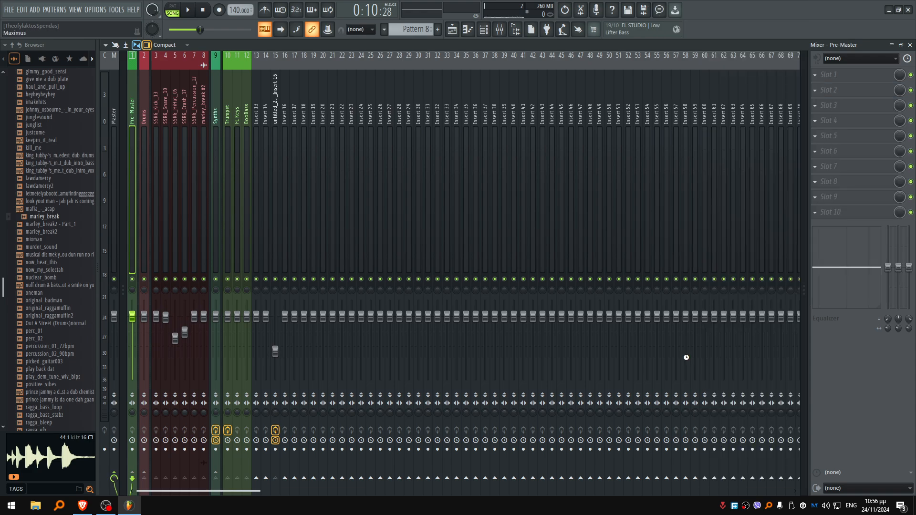
click(109, 90)
mouse_move(138, 125)
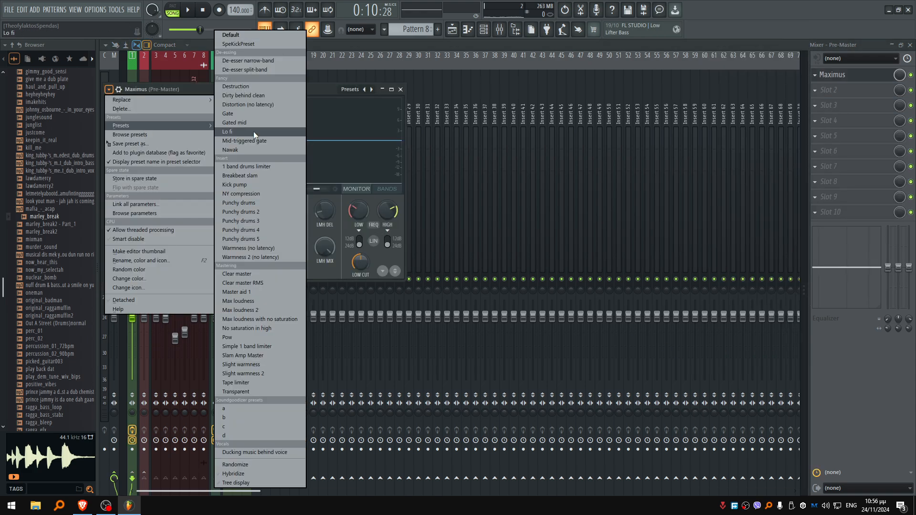
click(274, 275)
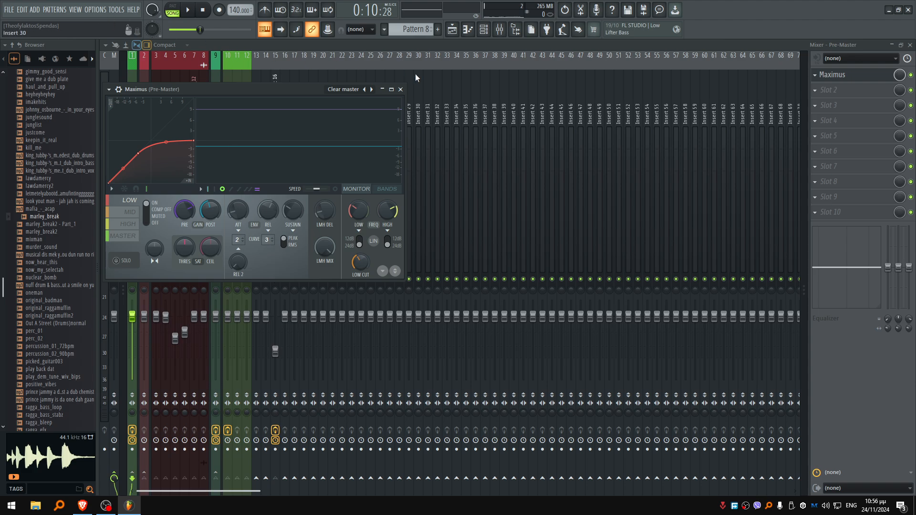
key(Escape)
Step: Play the arrangement and check the levels of the Master and Pre-Master tracks
click(115, 111)
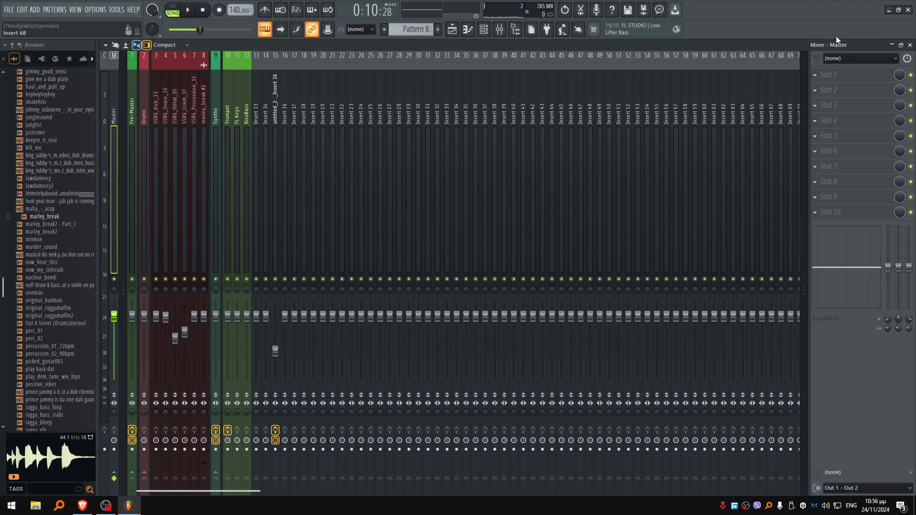
key(space)
click(136, 104)
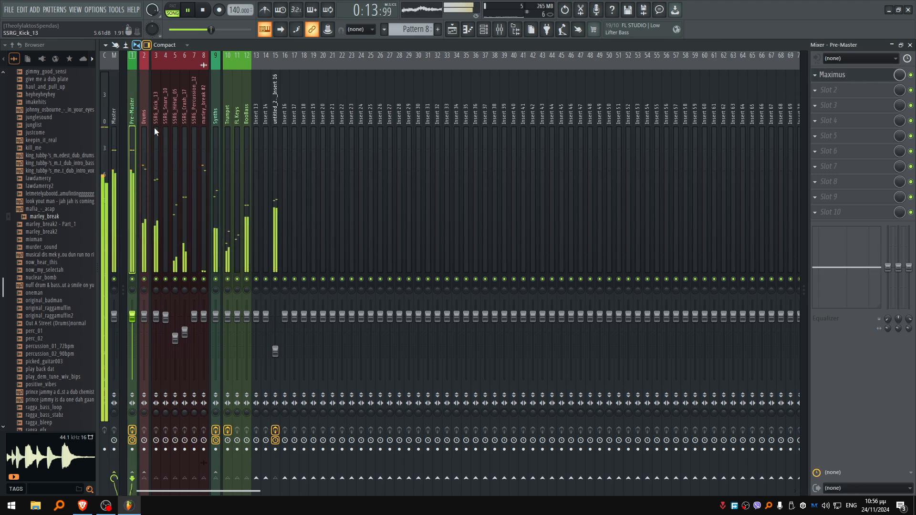
Step: Extend the second Pattern 6 clip on Track 7 to the start of bar 19 in the playlist, and stop playback
key(F5)
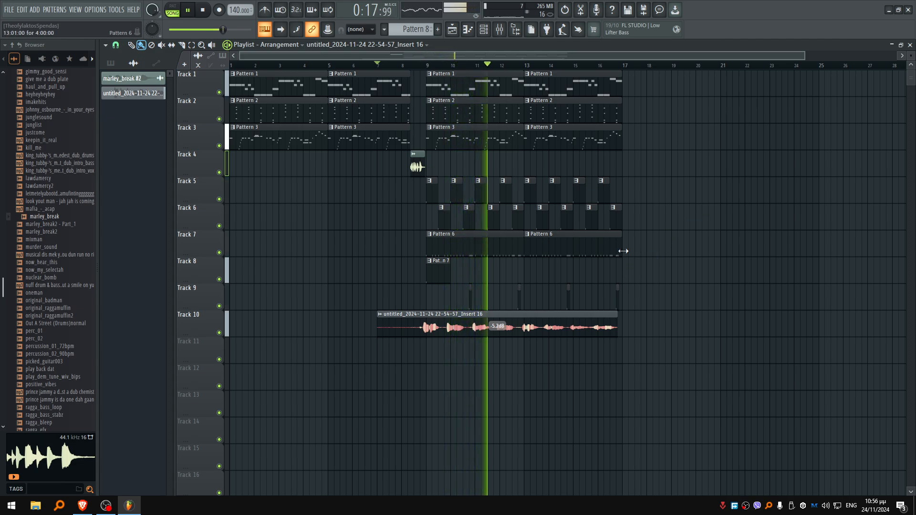
drag(621, 249, 675, 258)
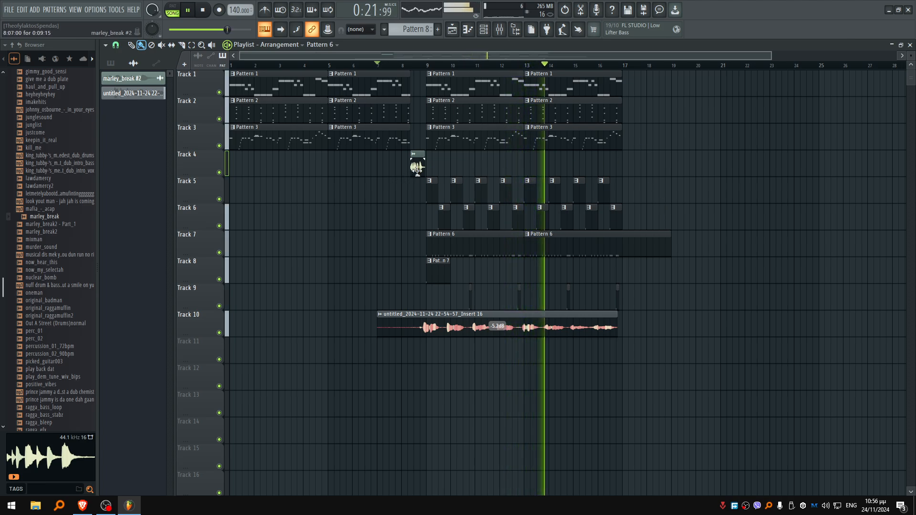
ctrl+scroll(528, 161, up, 4)
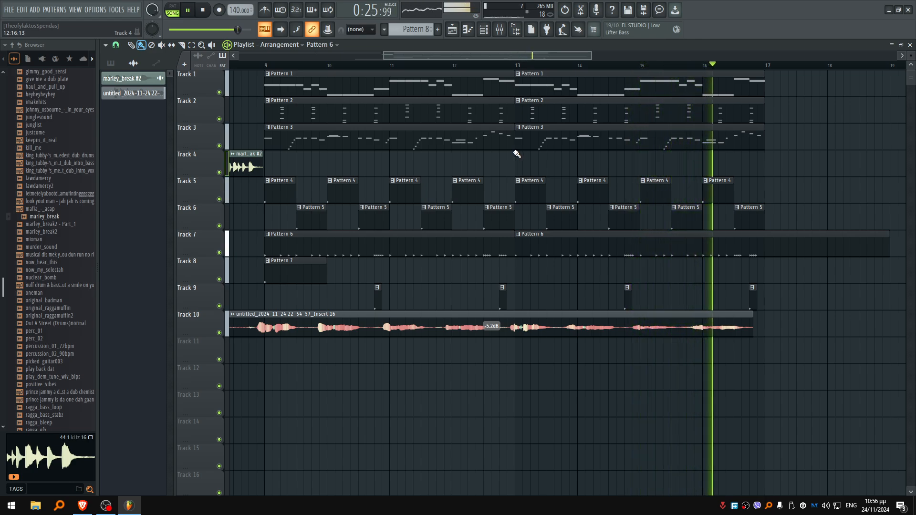
key(space)
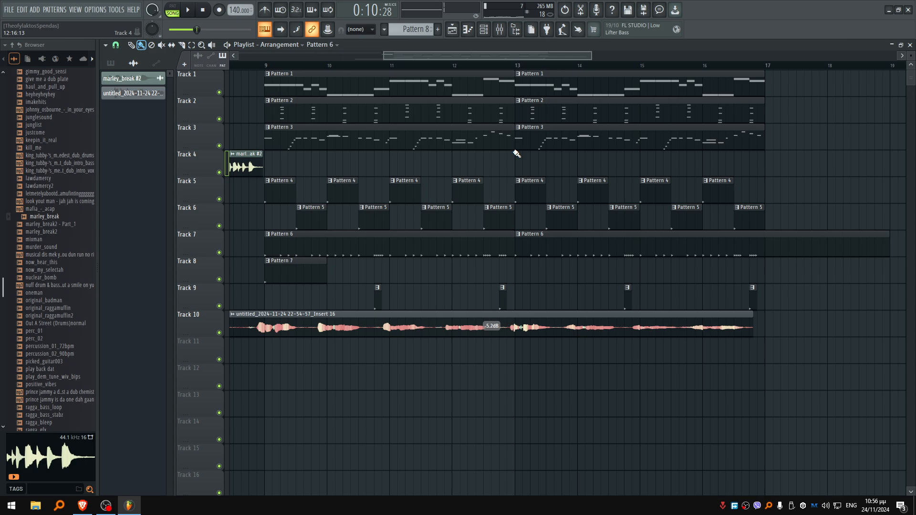